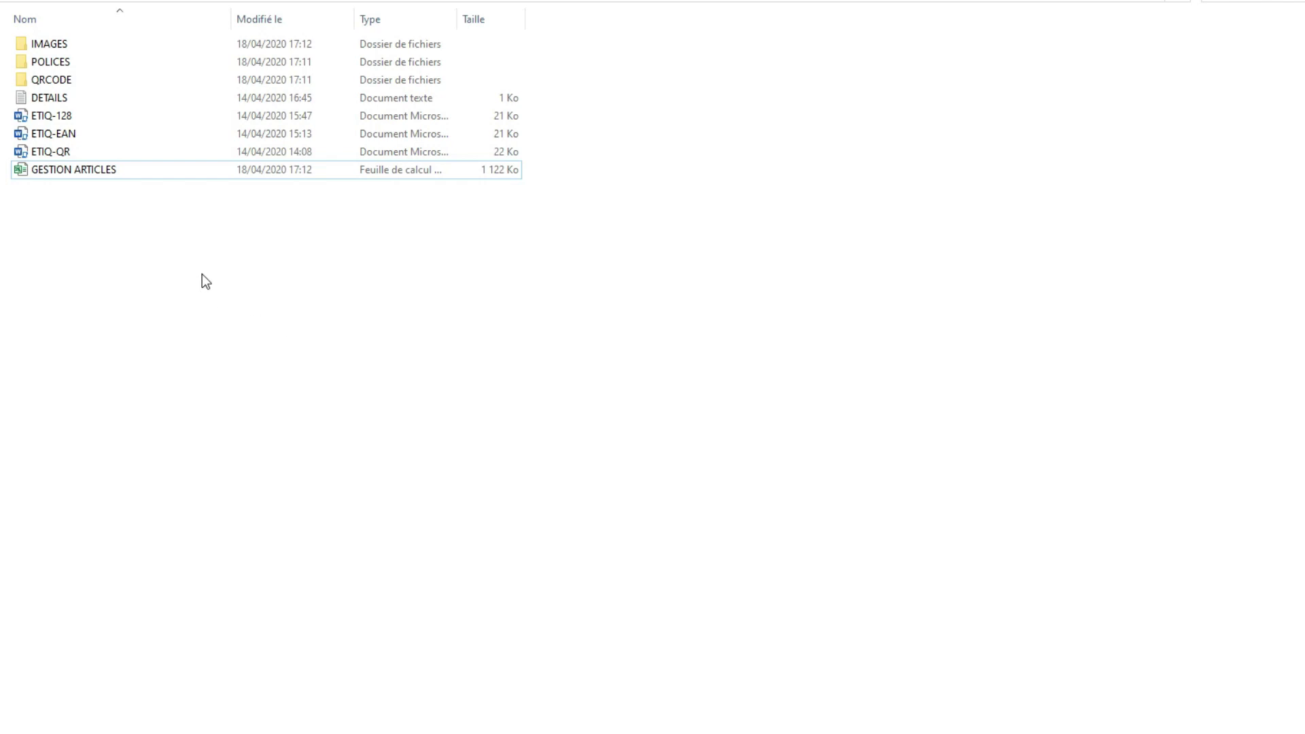
# Step: Install the Code EAN13 font from the ean13 file in POLICES, replacing the existing copy
pyautogui.doubleClick(67, 63)
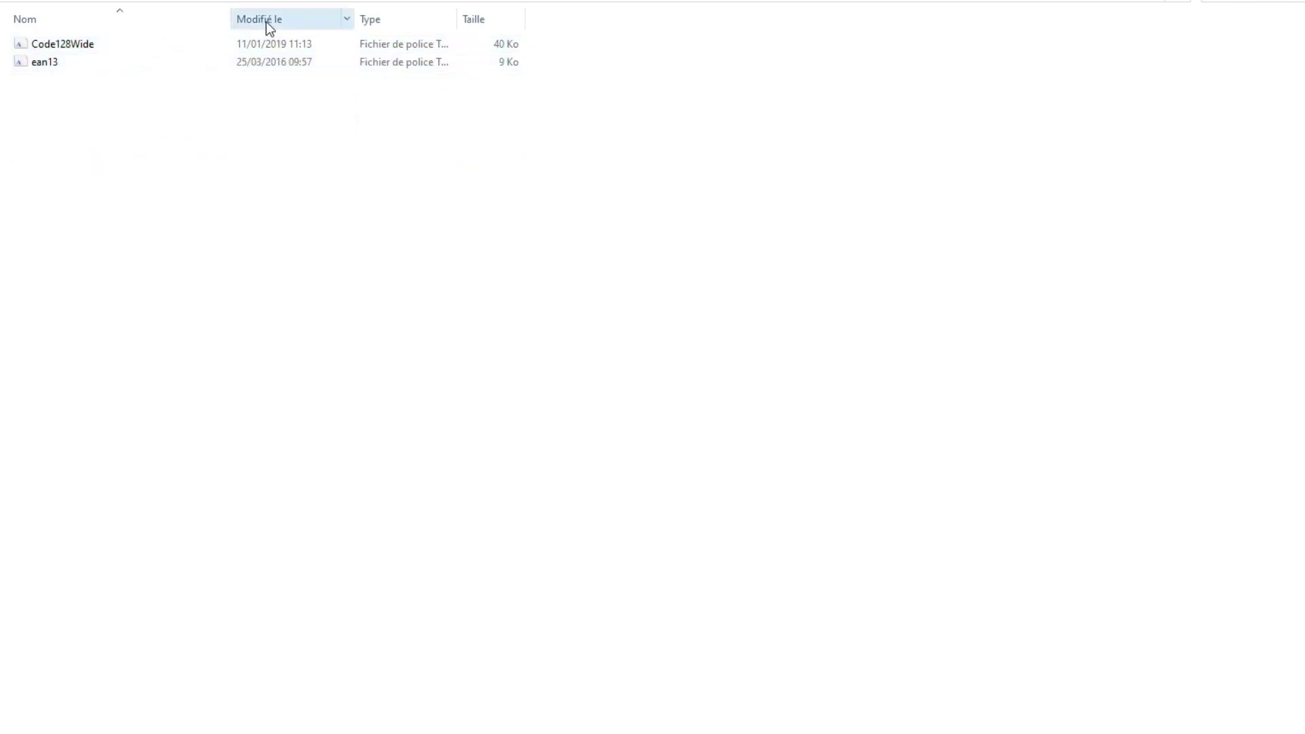
pyautogui.click(257, 1)
pyautogui.doubleClick(53, 63)
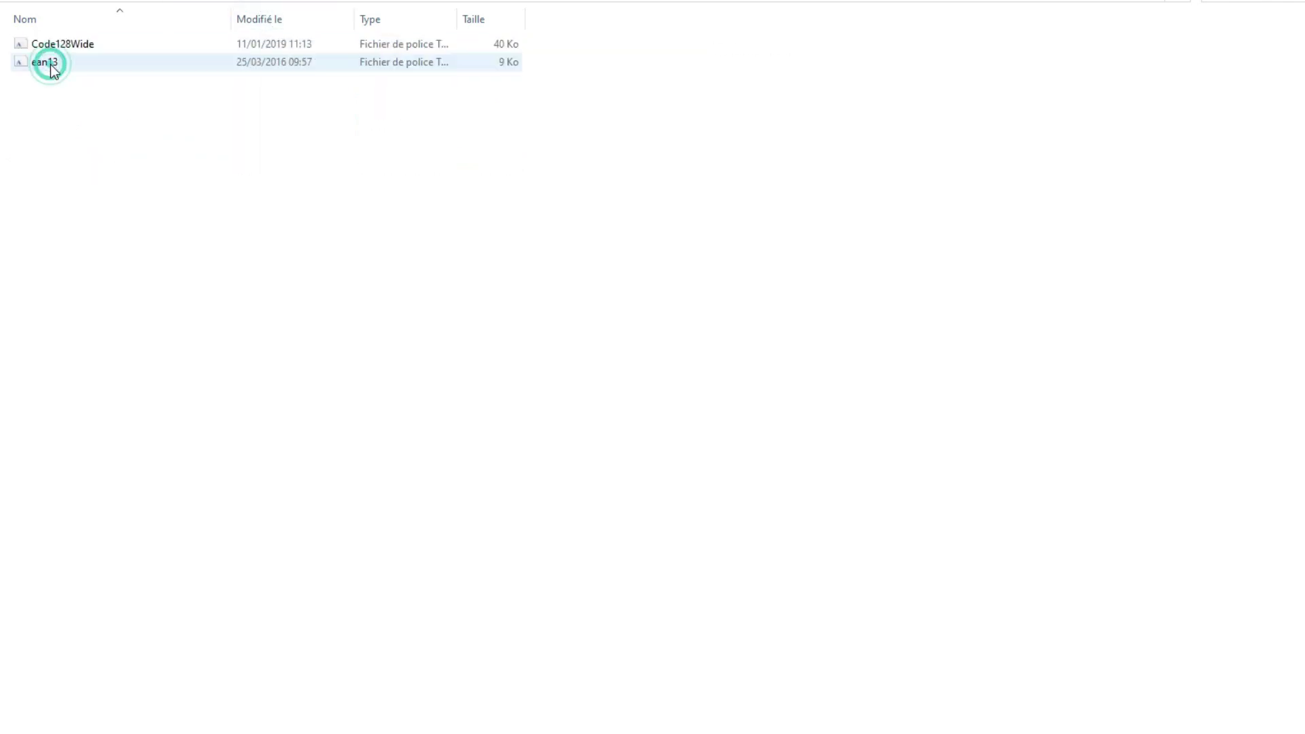
pyautogui.doubleClick(57, 62)
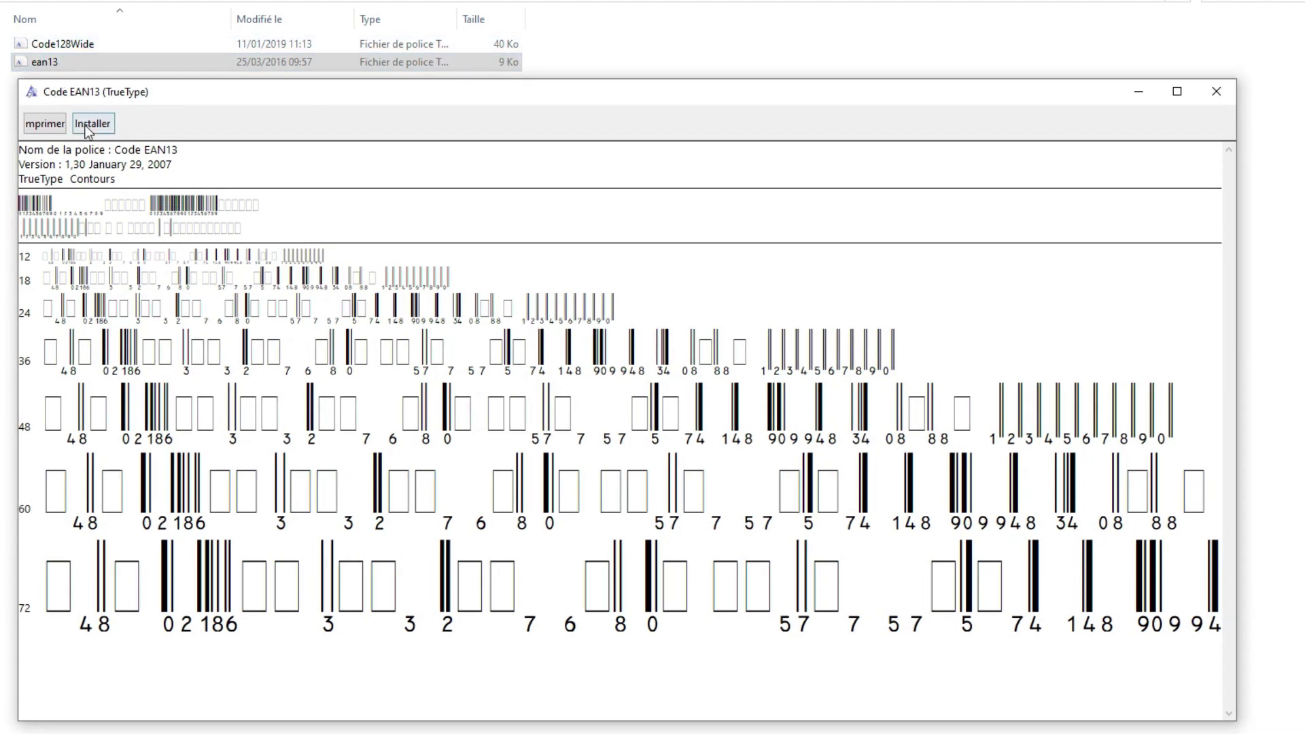
pyautogui.click(102, 127)
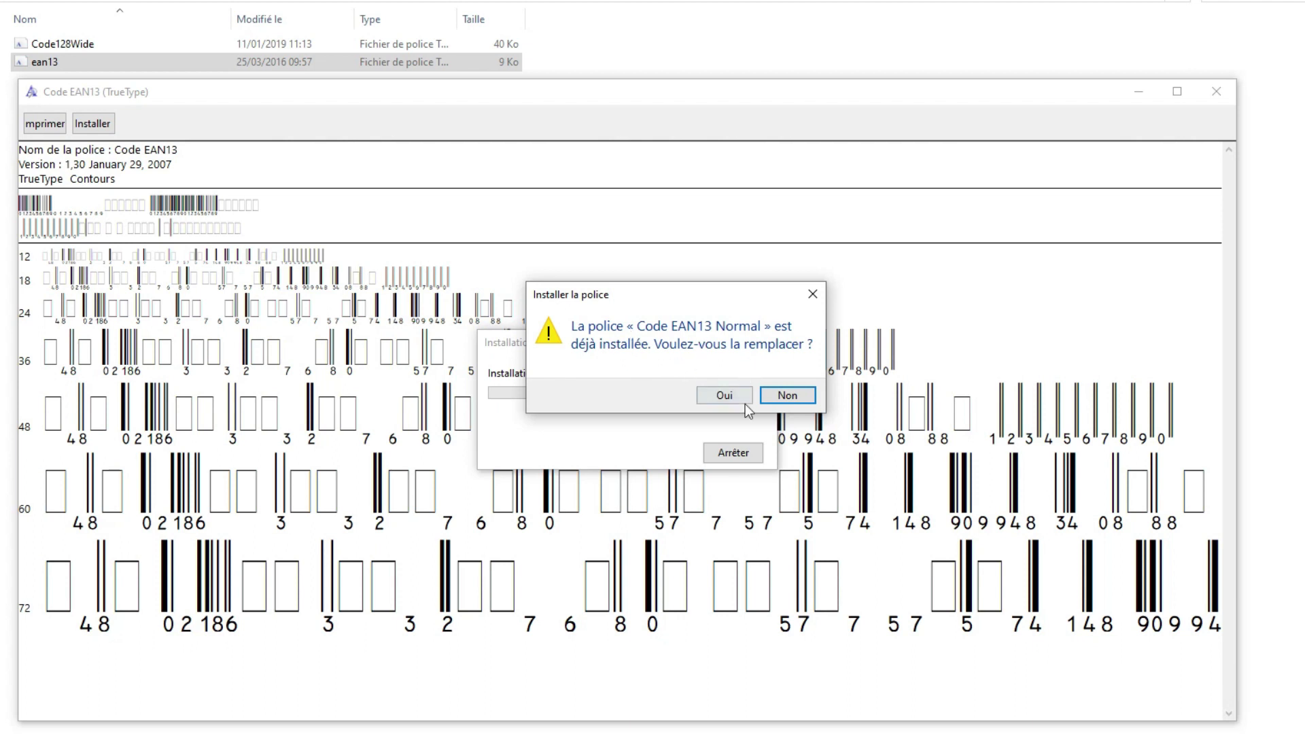
pyautogui.click(732, 397)
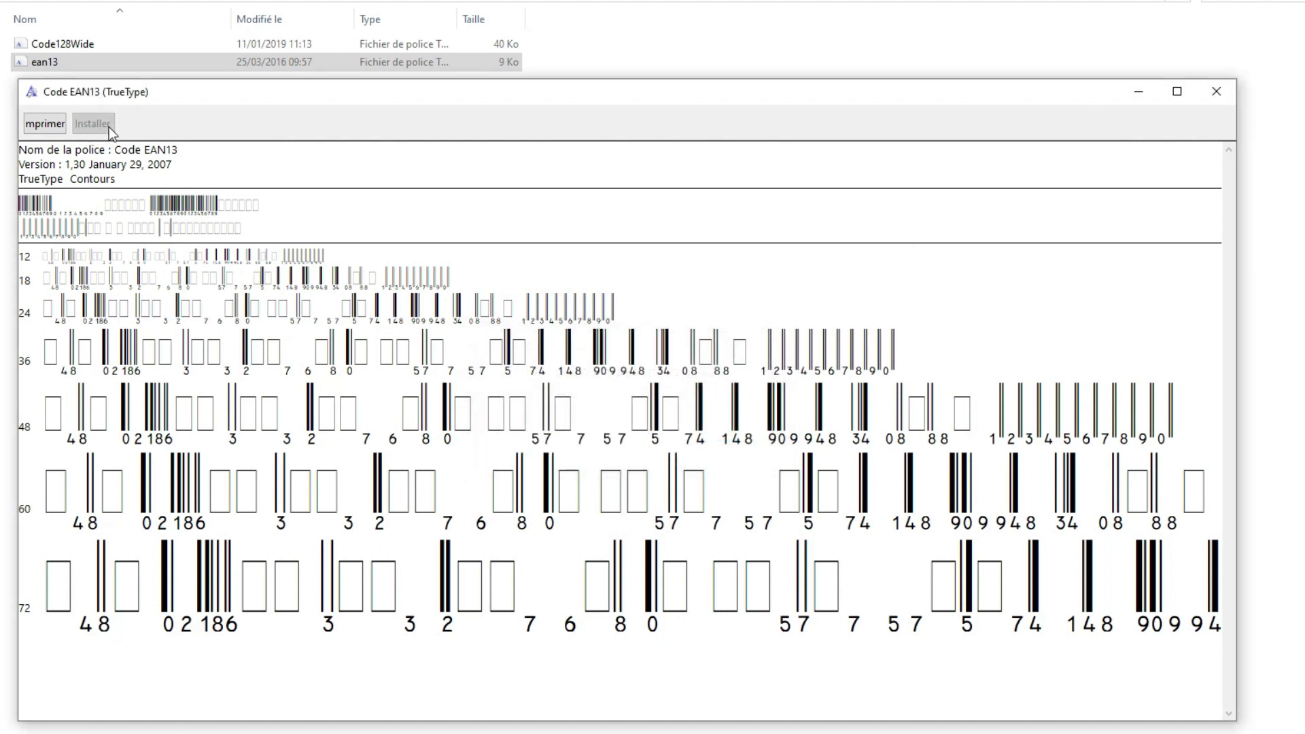
pyautogui.click(1217, 91)
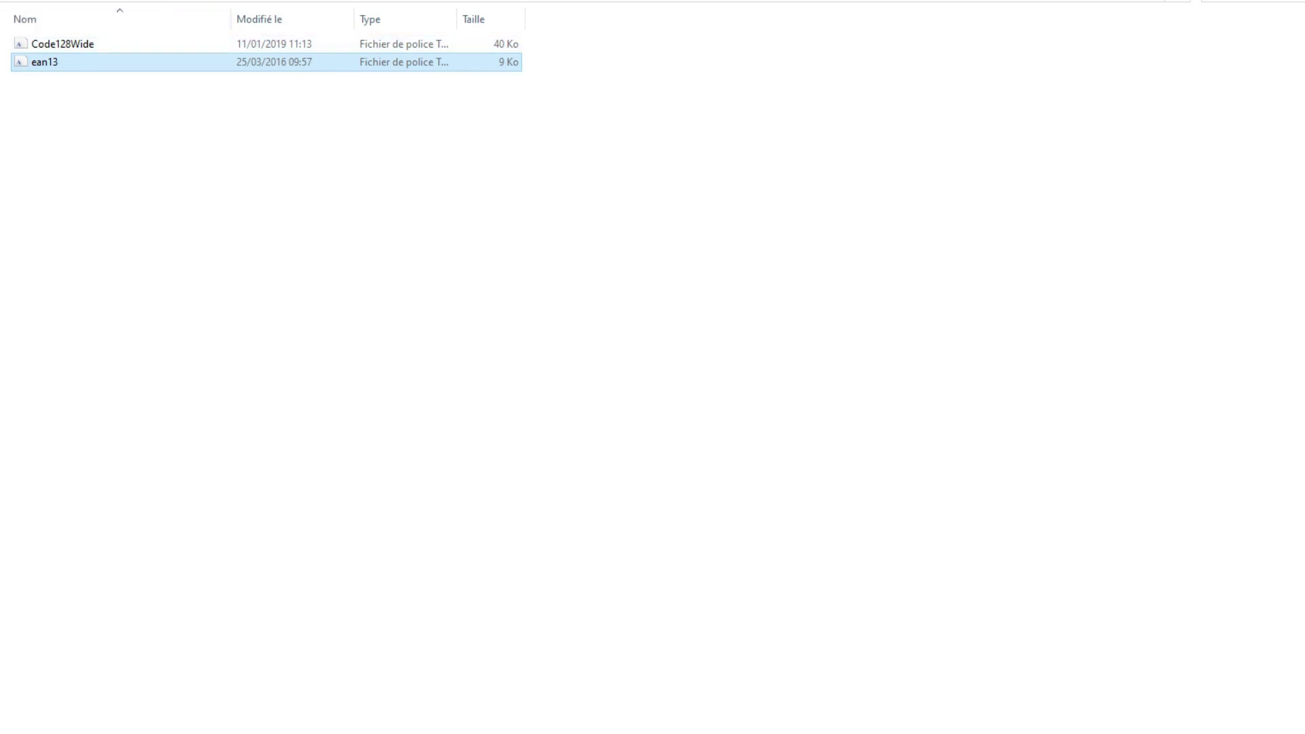
# Step: Go back up to the project folder and select the GESTION ARTICLES workbook
pyautogui.hotkey('alt', 'Up')
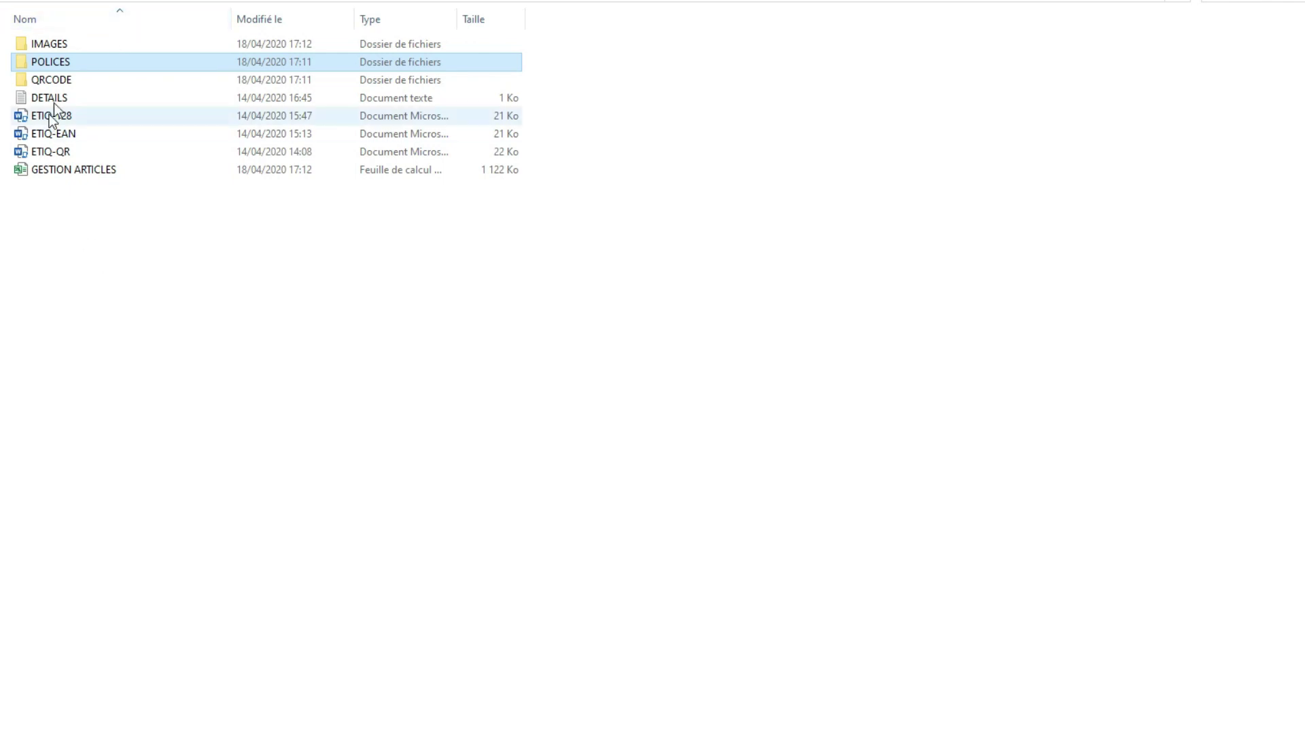
pyautogui.click(93, 182)
pyautogui.moveTo(73, 169)
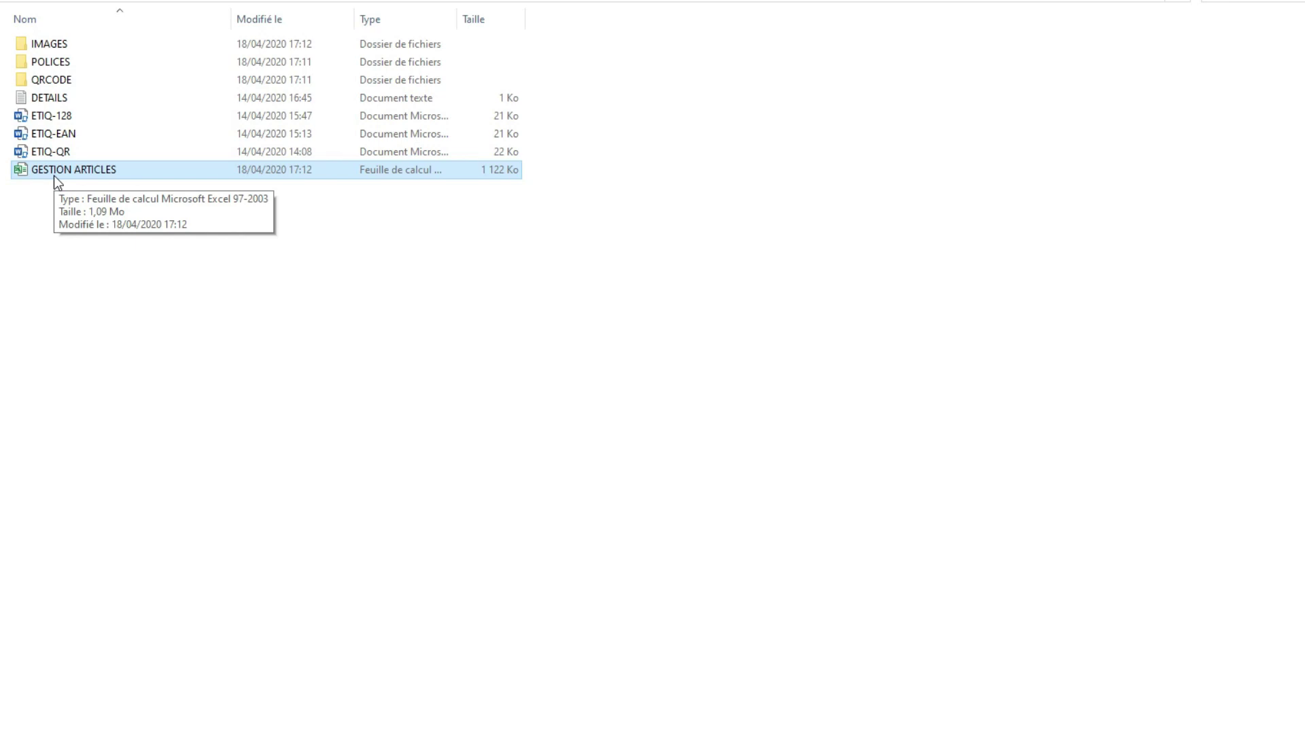
# Step: Open GESTION ARTICLES and bring up the Fenêtre de Paramétrages, moved down and left
pyautogui.doubleClick(58, 170)
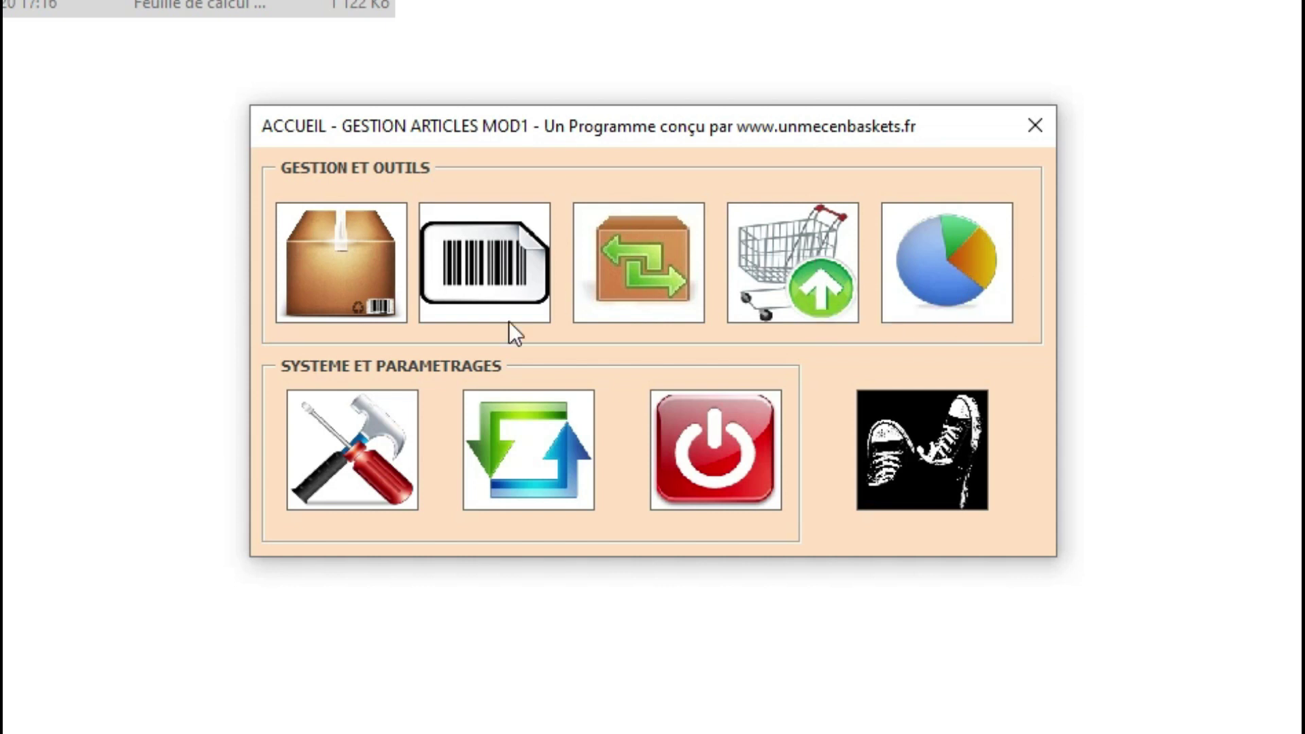
pyautogui.click(358, 451)
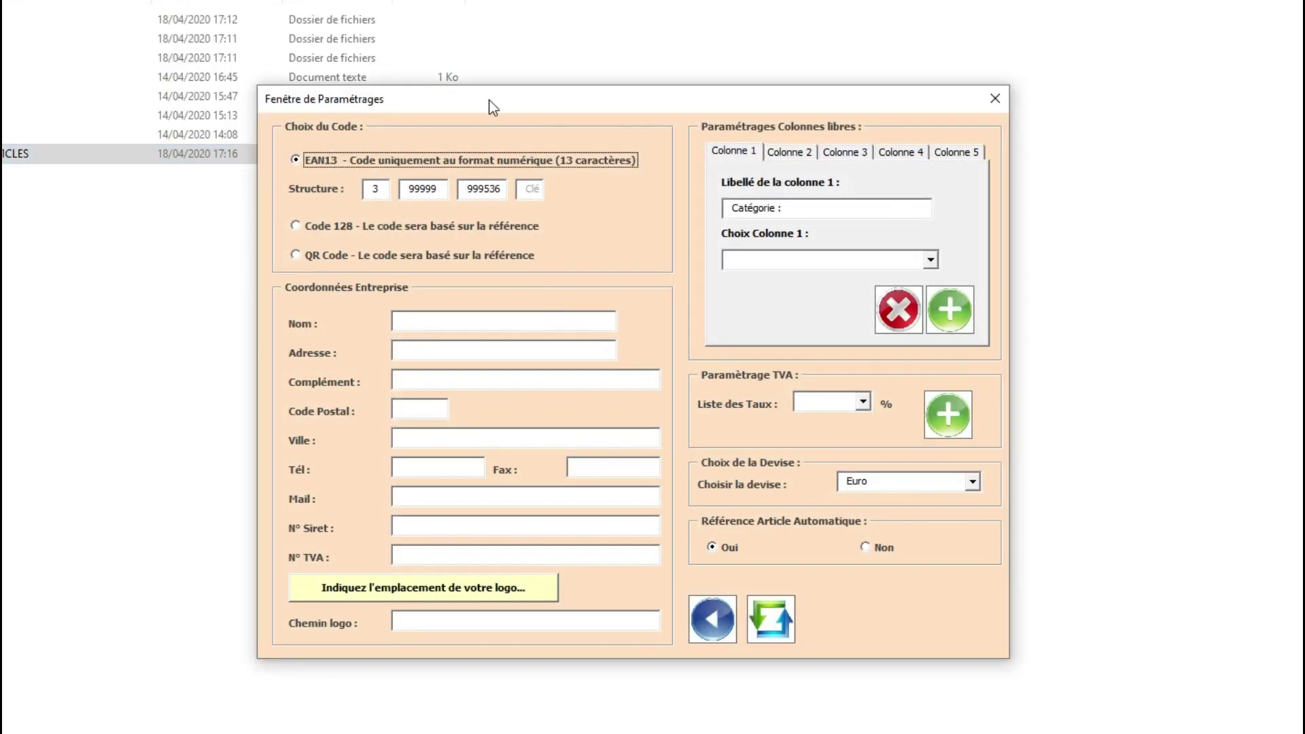
pyautogui.moveTo(495, 105); pyautogui.dragTo(469, 185)
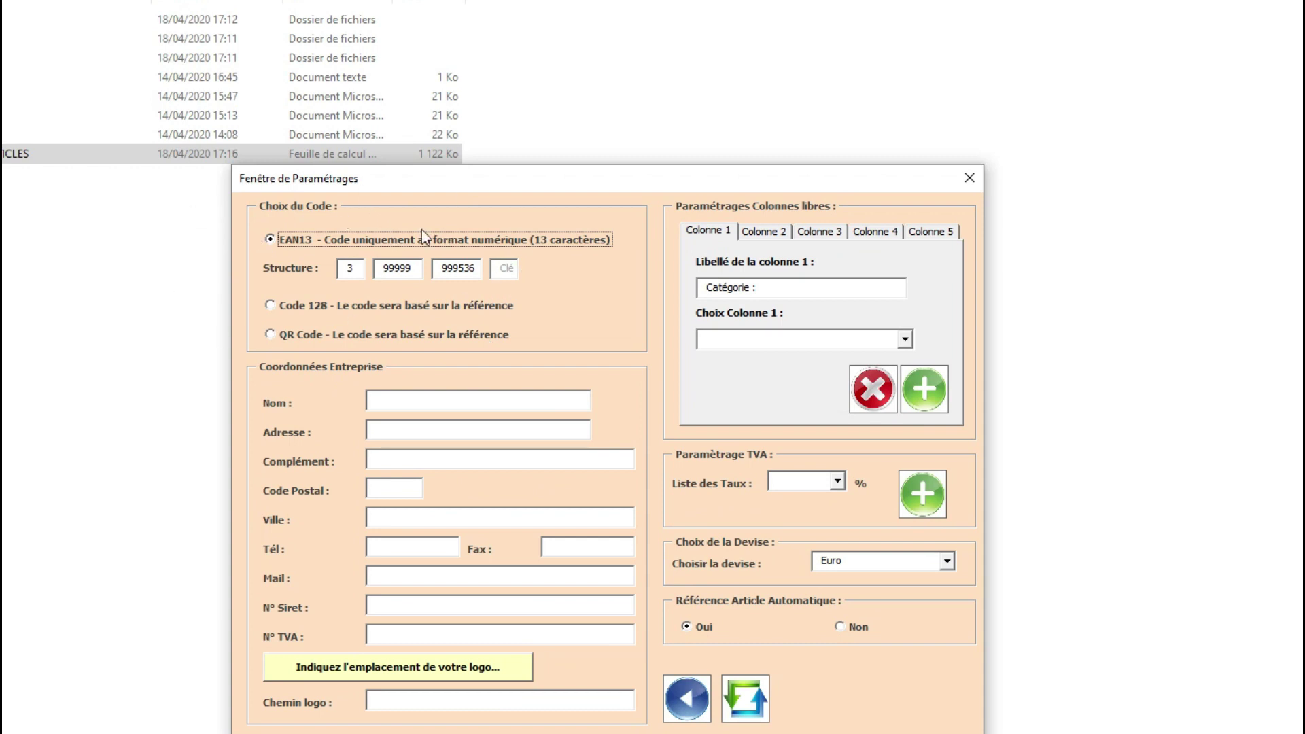
# Step: Try Code 128 and QR Code, settle back on EAN13, and save the settings
pyautogui.click(270, 305)
pyautogui.click(281, 336)
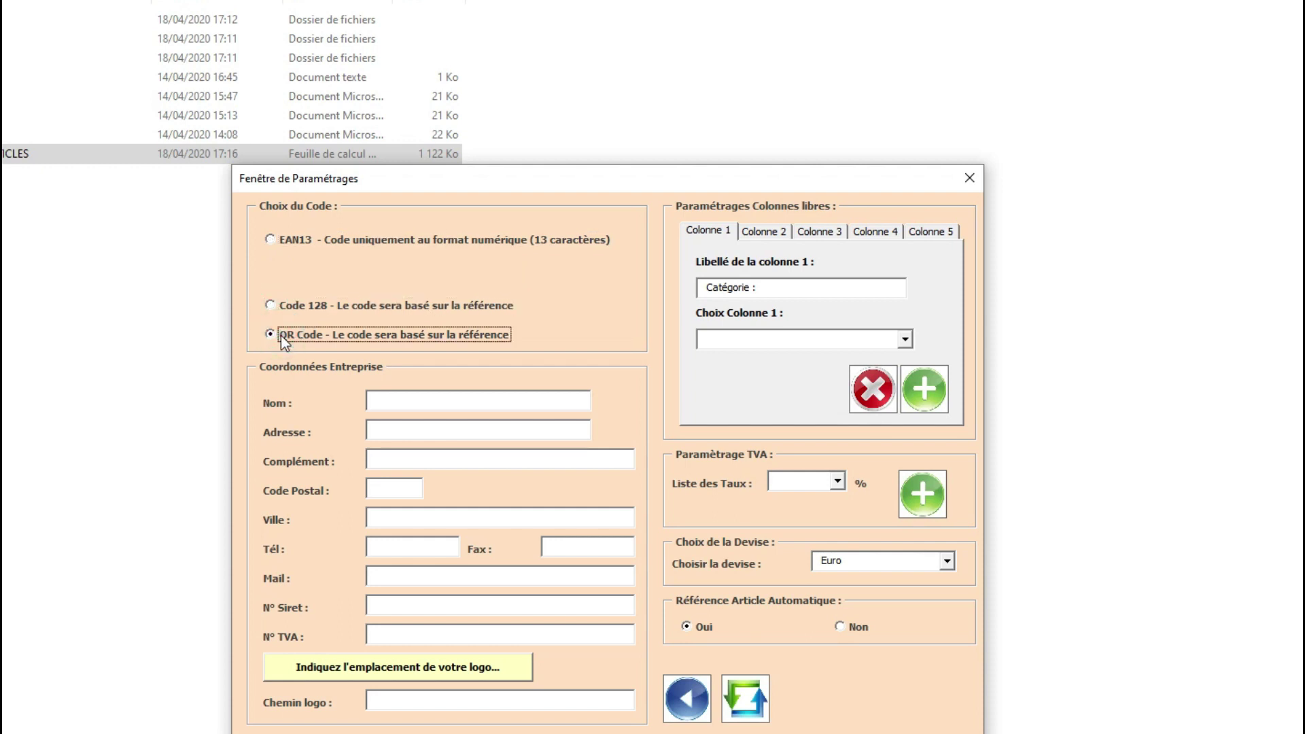
pyautogui.click(304, 241)
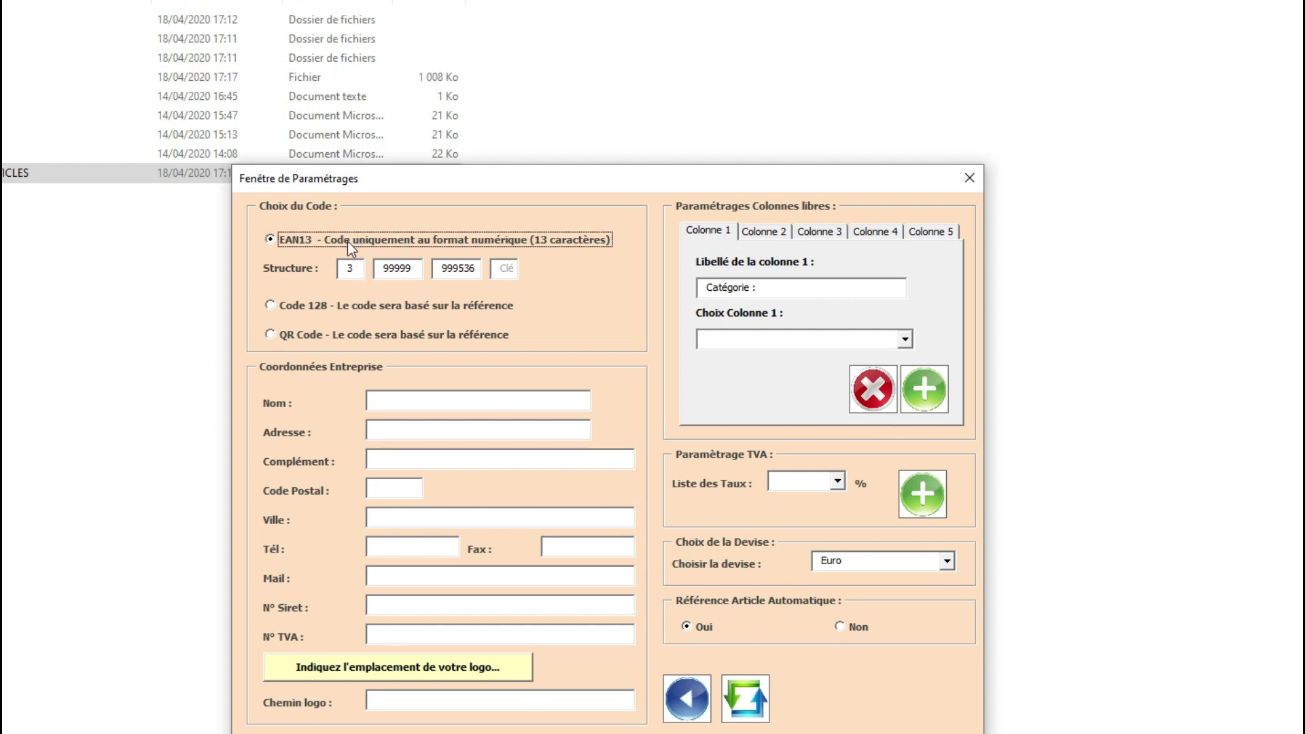
pyautogui.click(686, 699)
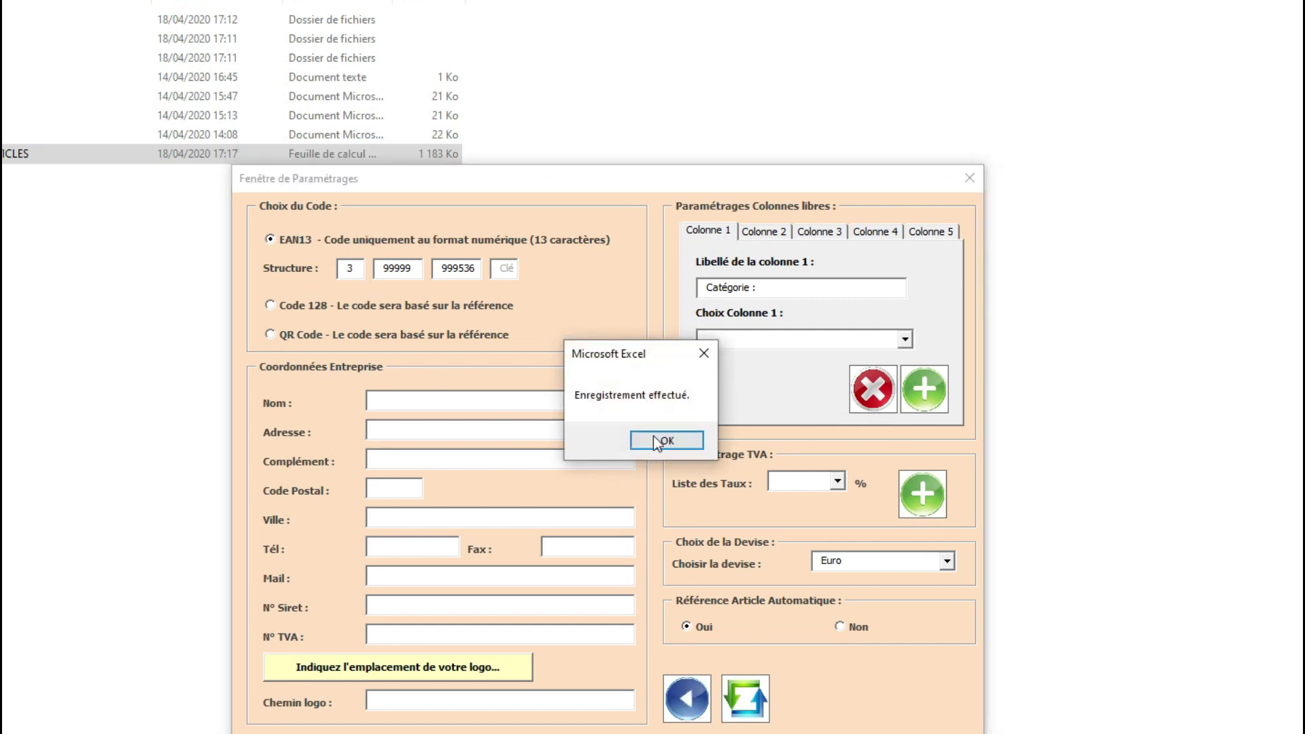
pyautogui.click(655, 440)
# Step: Preview and close the Fiche Article form, then reopen the Fenêtre de Paramétrages
pyautogui.click(444, 321)
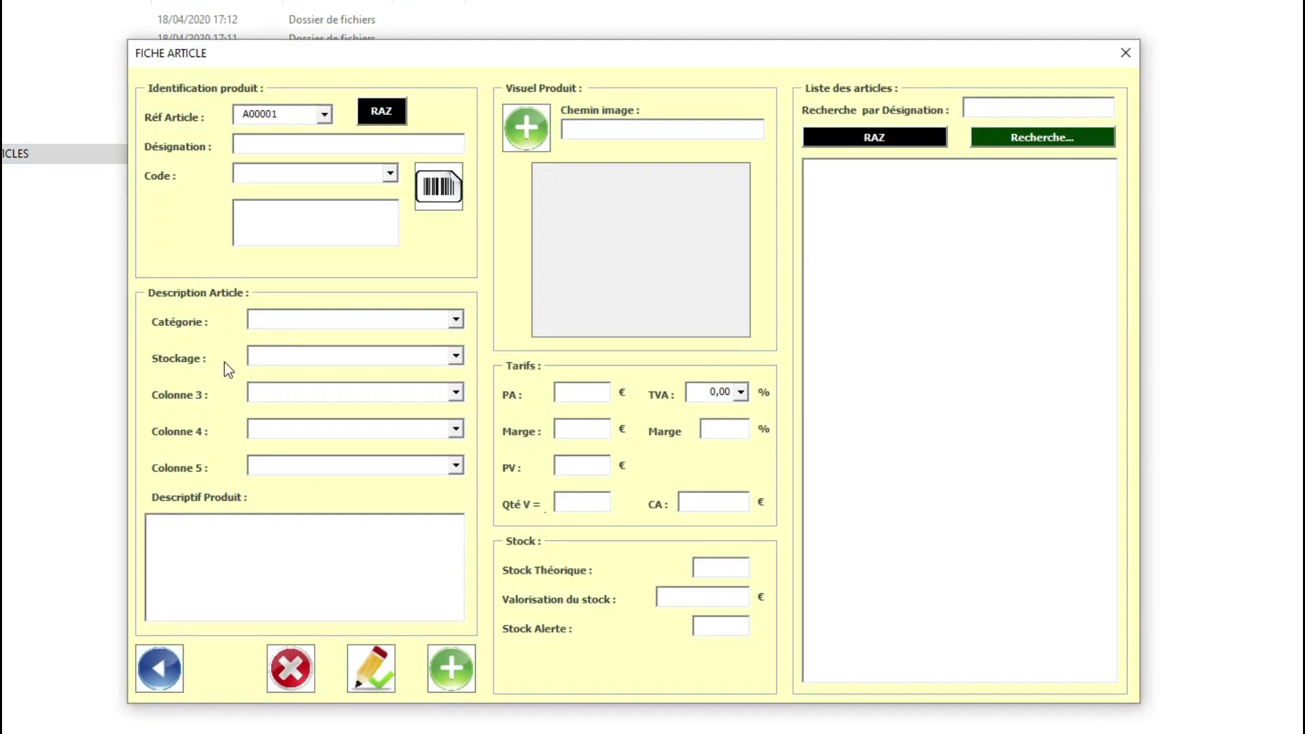
pyautogui.click(170, 673)
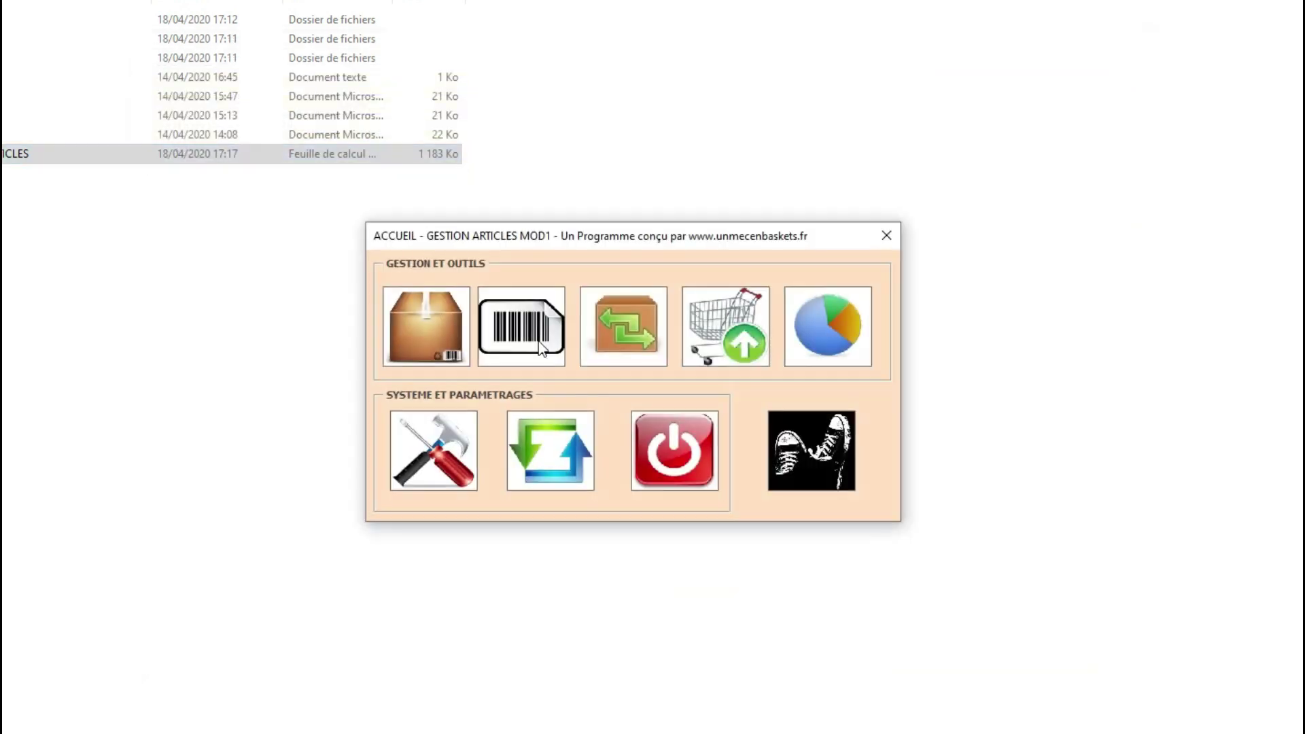
pyautogui.click(429, 440)
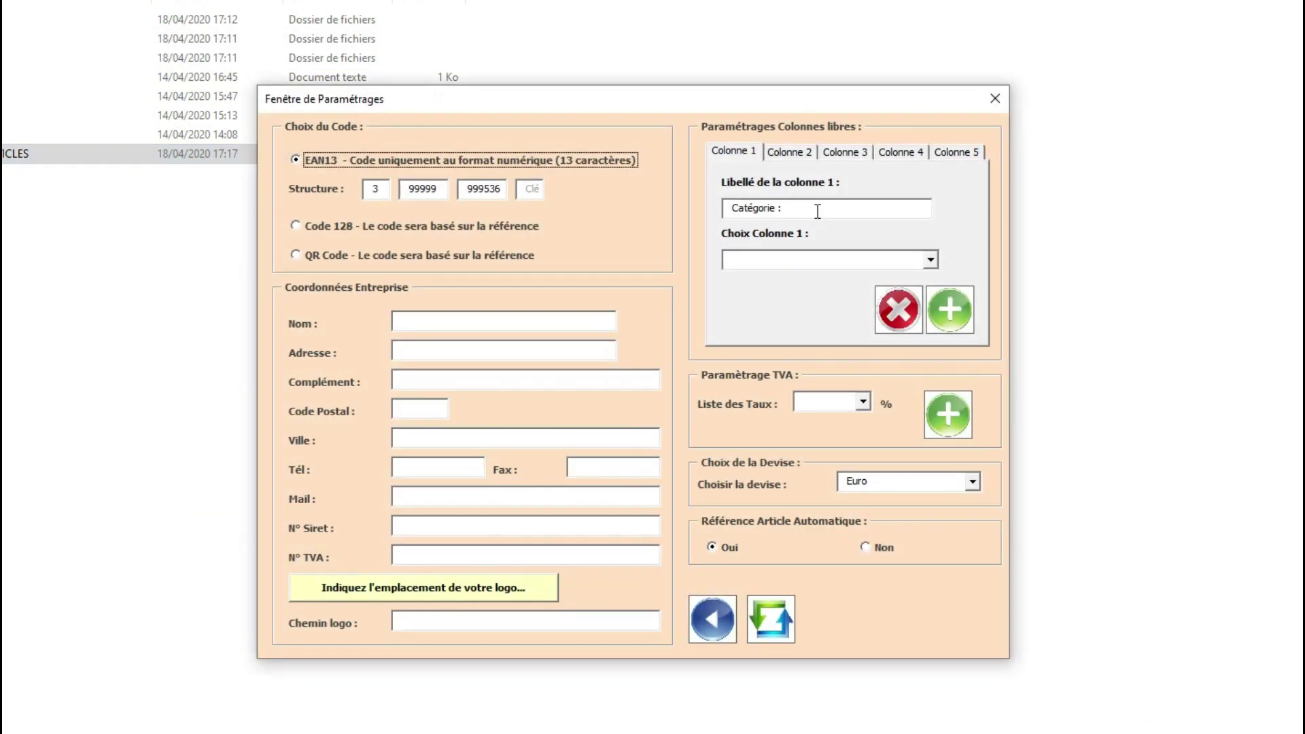
# Step: Label free column 1 Catégorie and add the choices outillage à main and électroportatif
pyautogui.write('Catégorie')
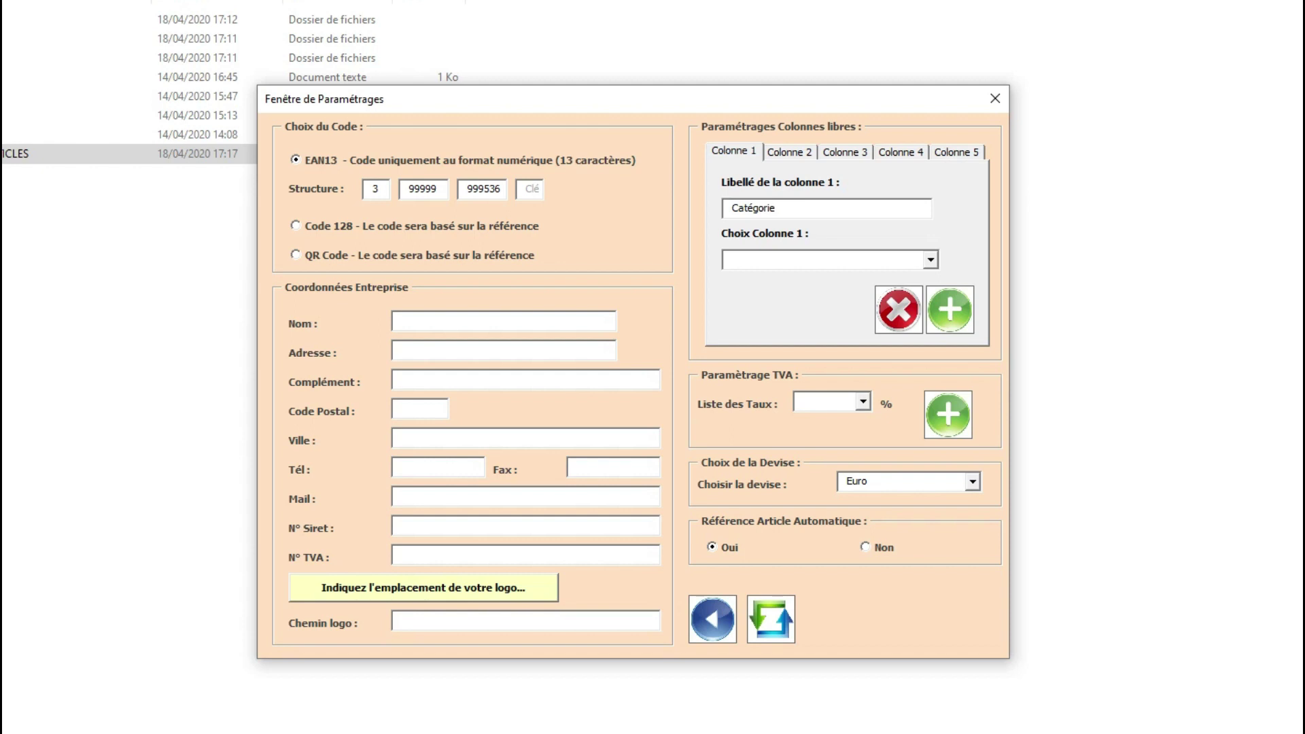
pyautogui.click(924, 263)
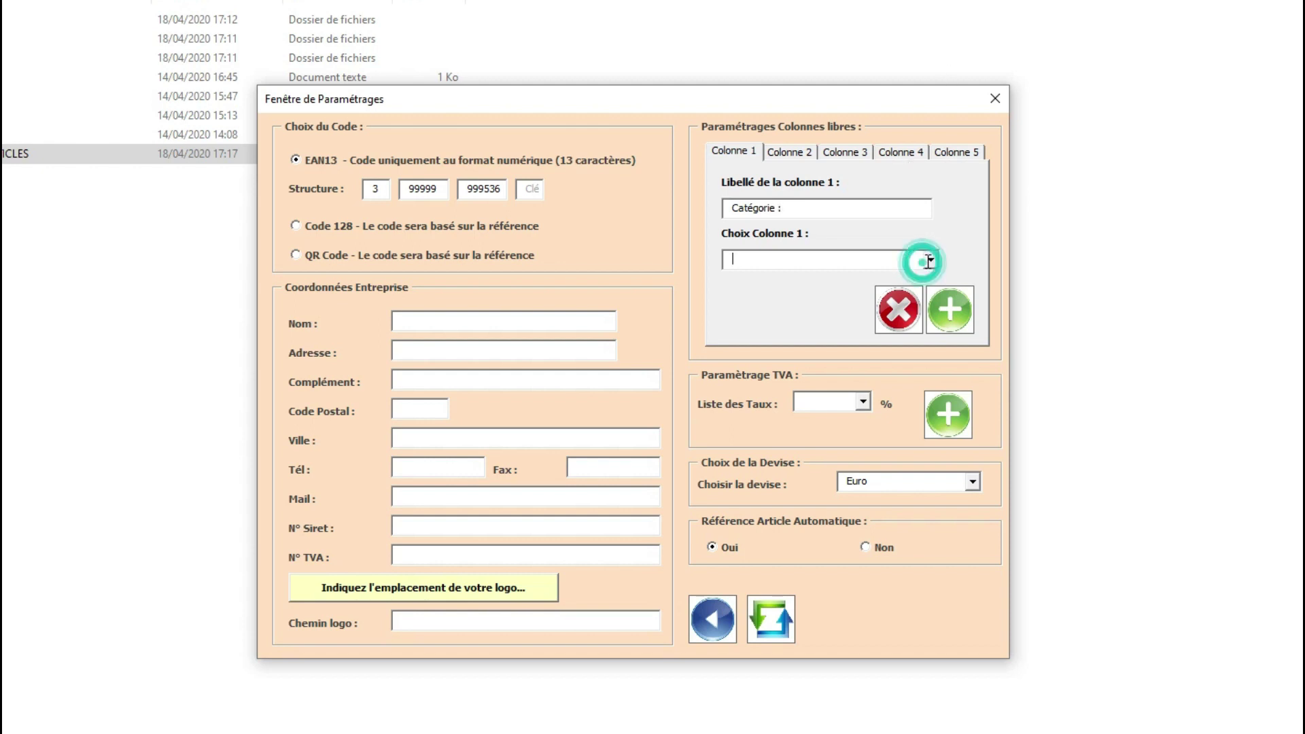
pyautogui.write('outillage à main')
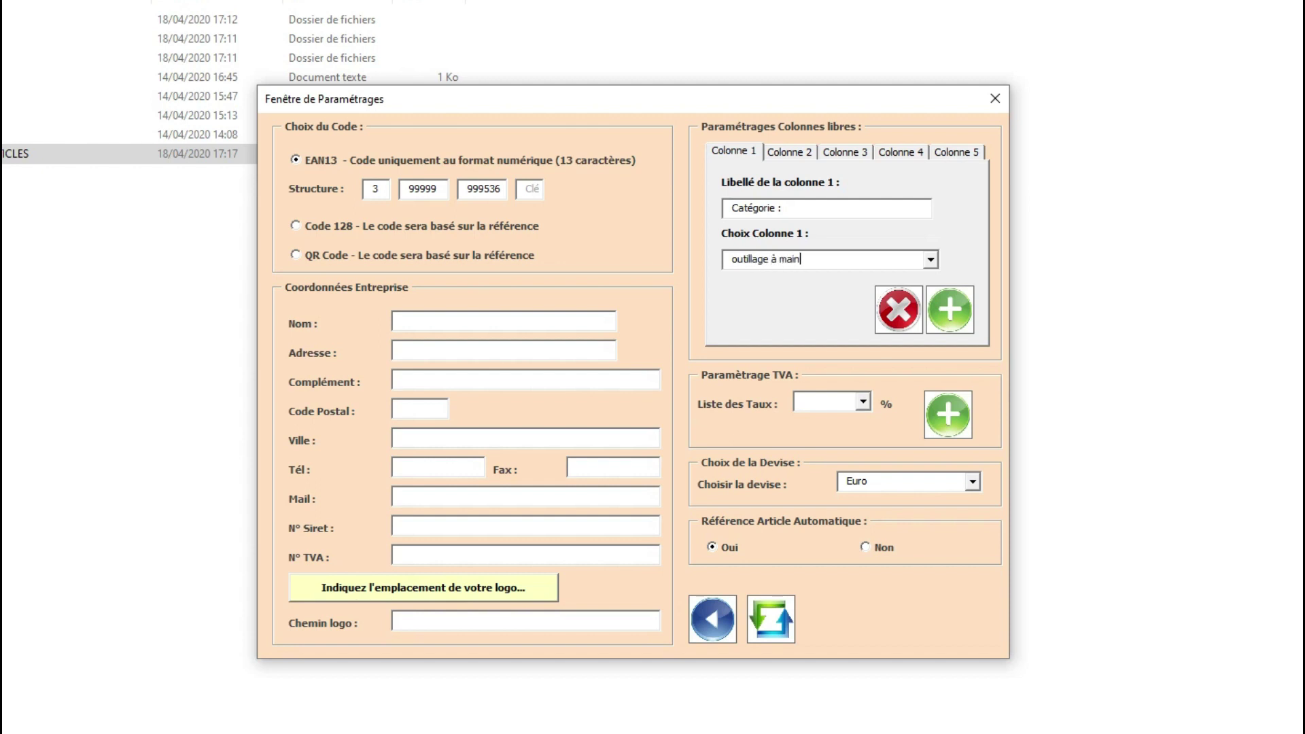
pyautogui.click(964, 308)
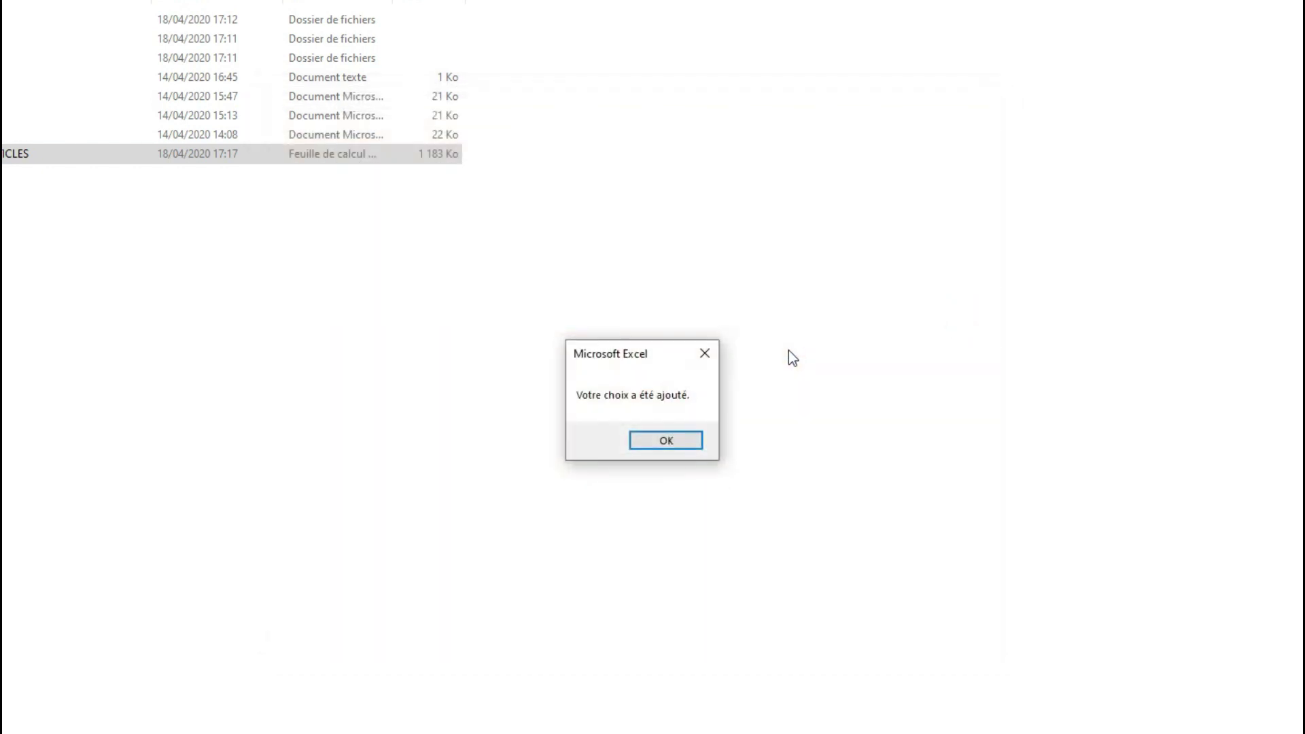
pyautogui.click(664, 449)
pyautogui.write('lectroportatif')
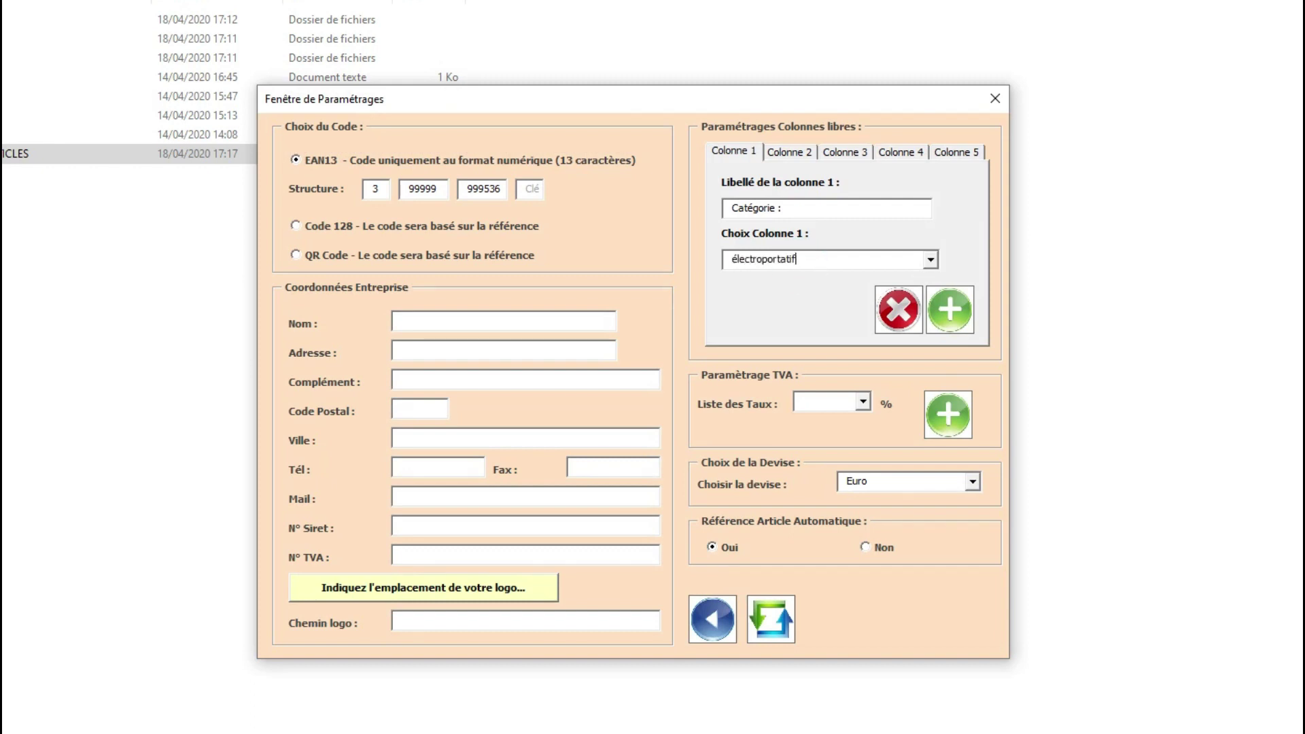
pyautogui.click(965, 314)
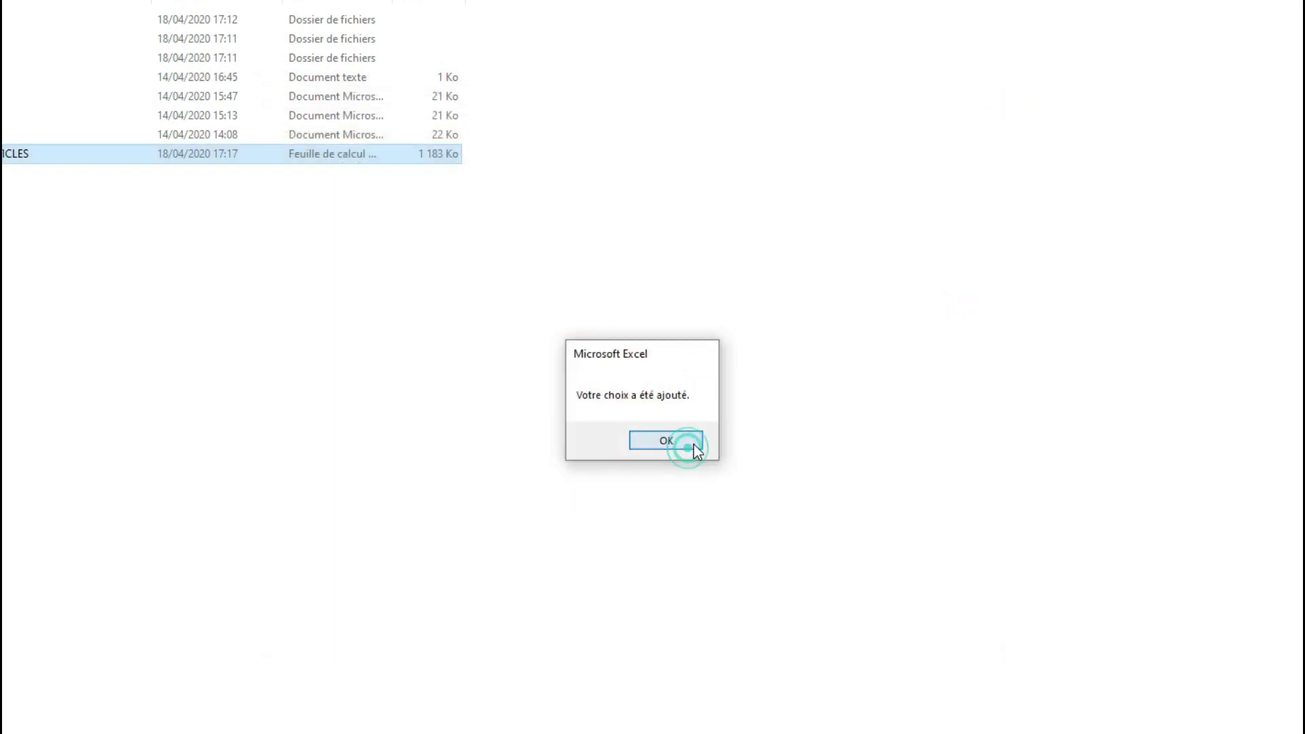
pyautogui.click(693, 445)
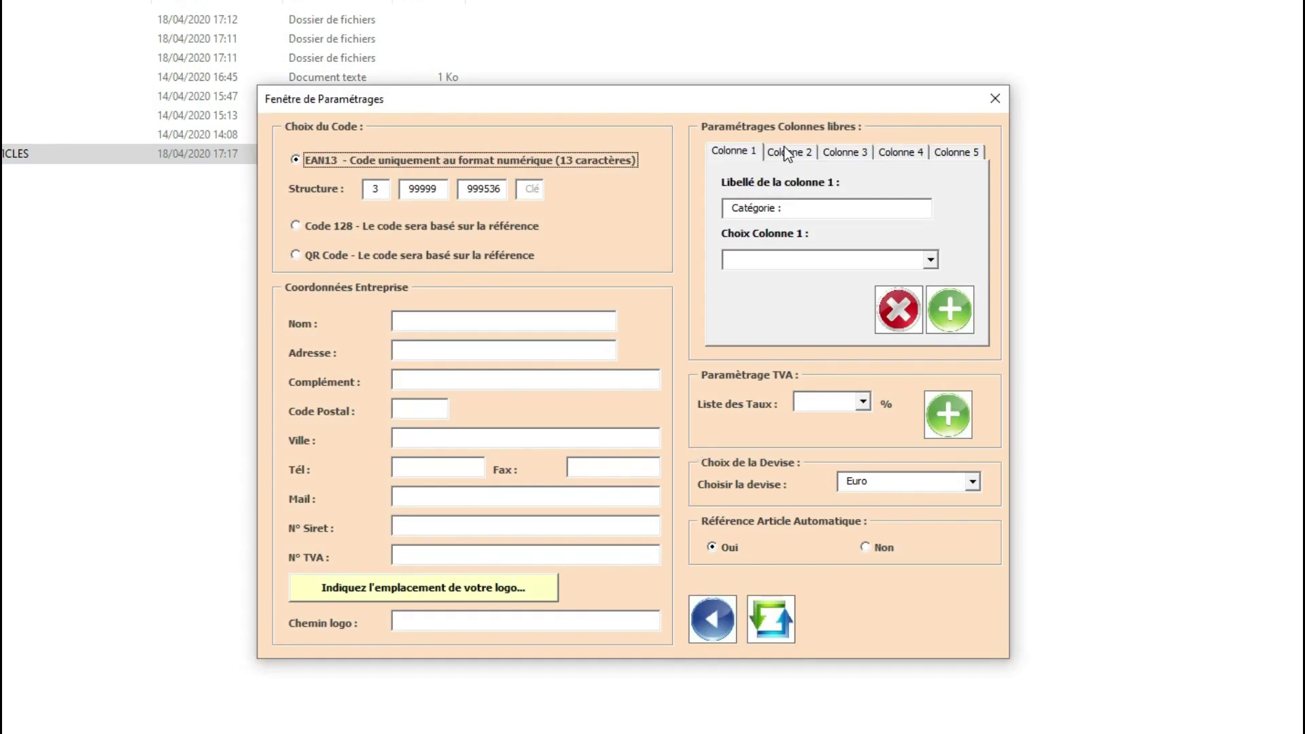
# Step: Add armoire as a choice for free column 2
pyautogui.click(798, 157)
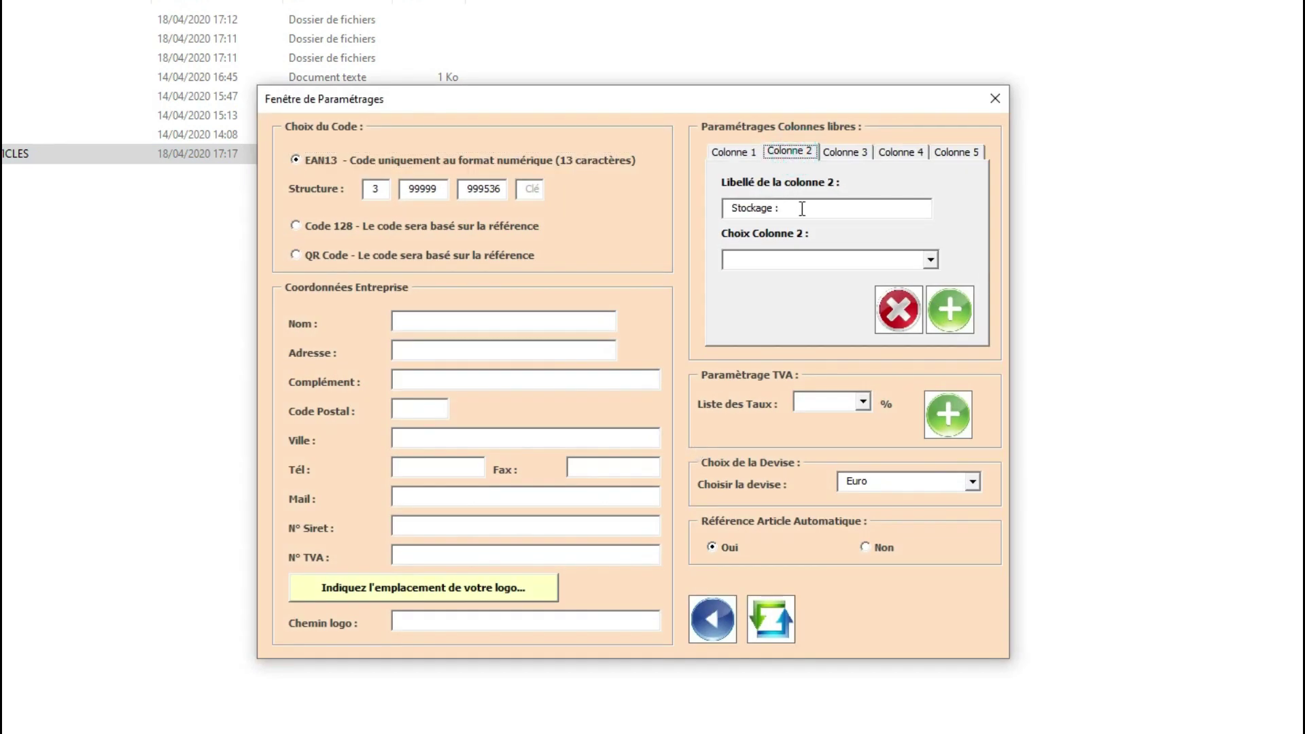
pyautogui.click(930, 261)
pyautogui.click(860, 271)
pyautogui.write('armoire')
pyautogui.click(966, 310)
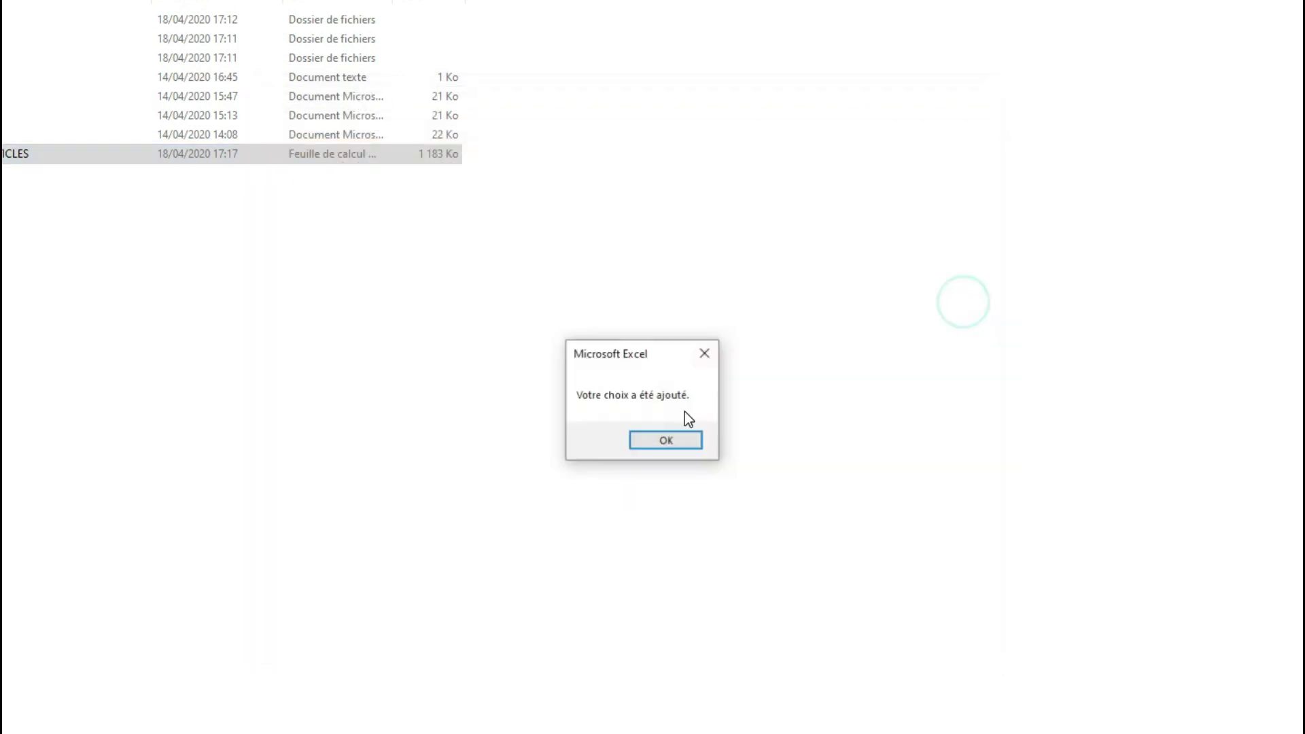
pyautogui.click(676, 438)
# Step: Add coffre and boite à outil to the choice list
pyautogui.click(860, 258)
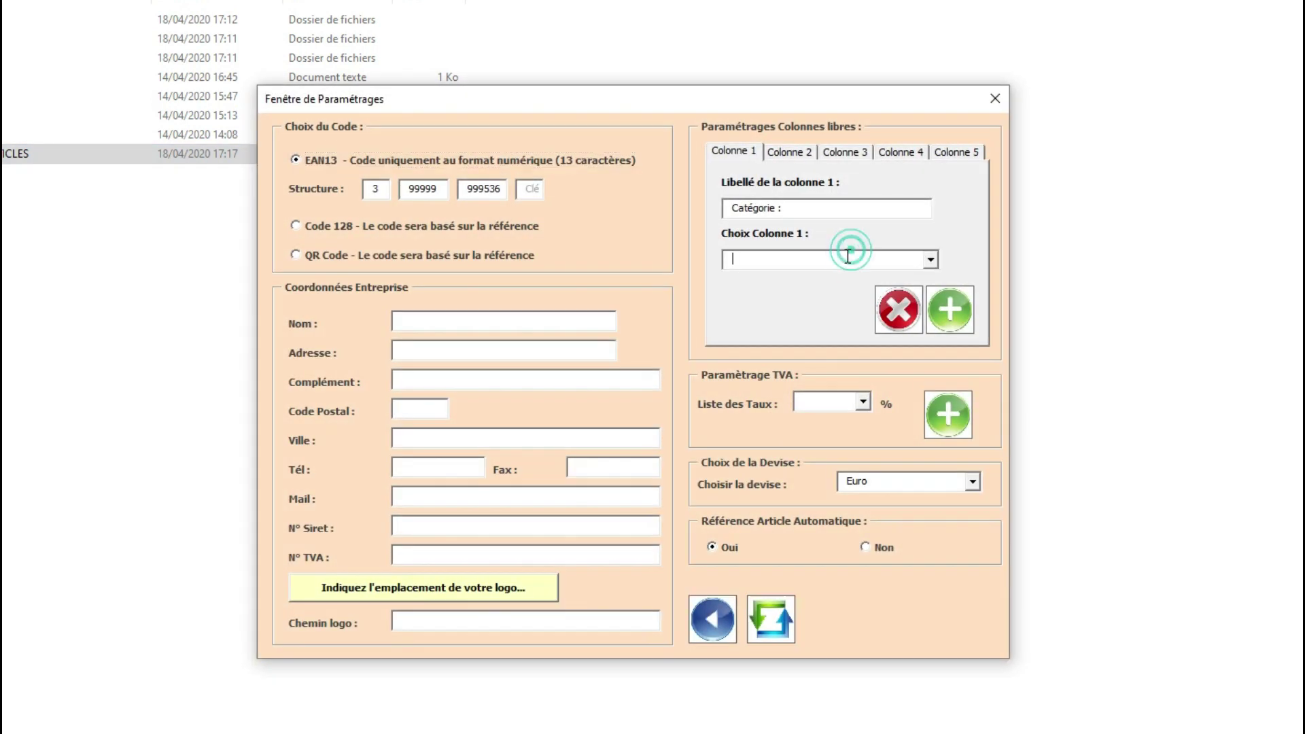
pyautogui.write('ccoffre')
pyautogui.click(952, 303)
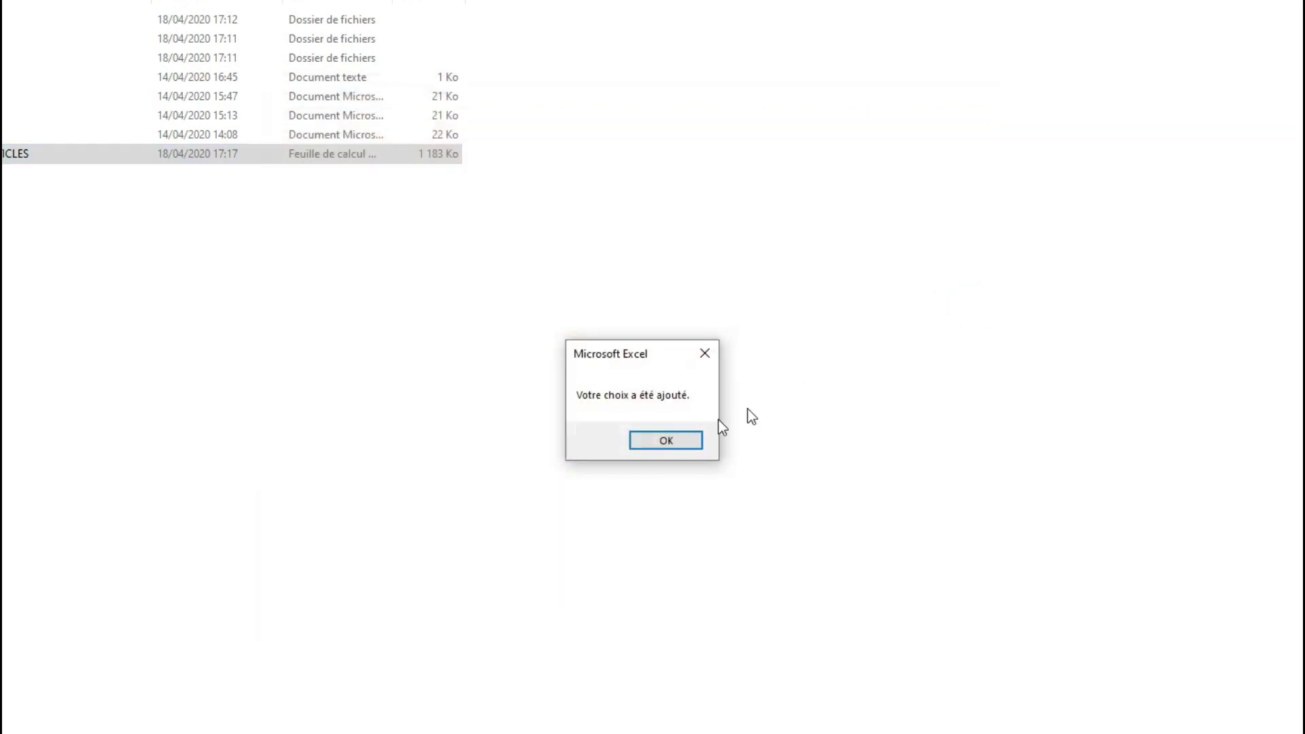
pyautogui.click(678, 439)
pyautogui.click(806, 252)
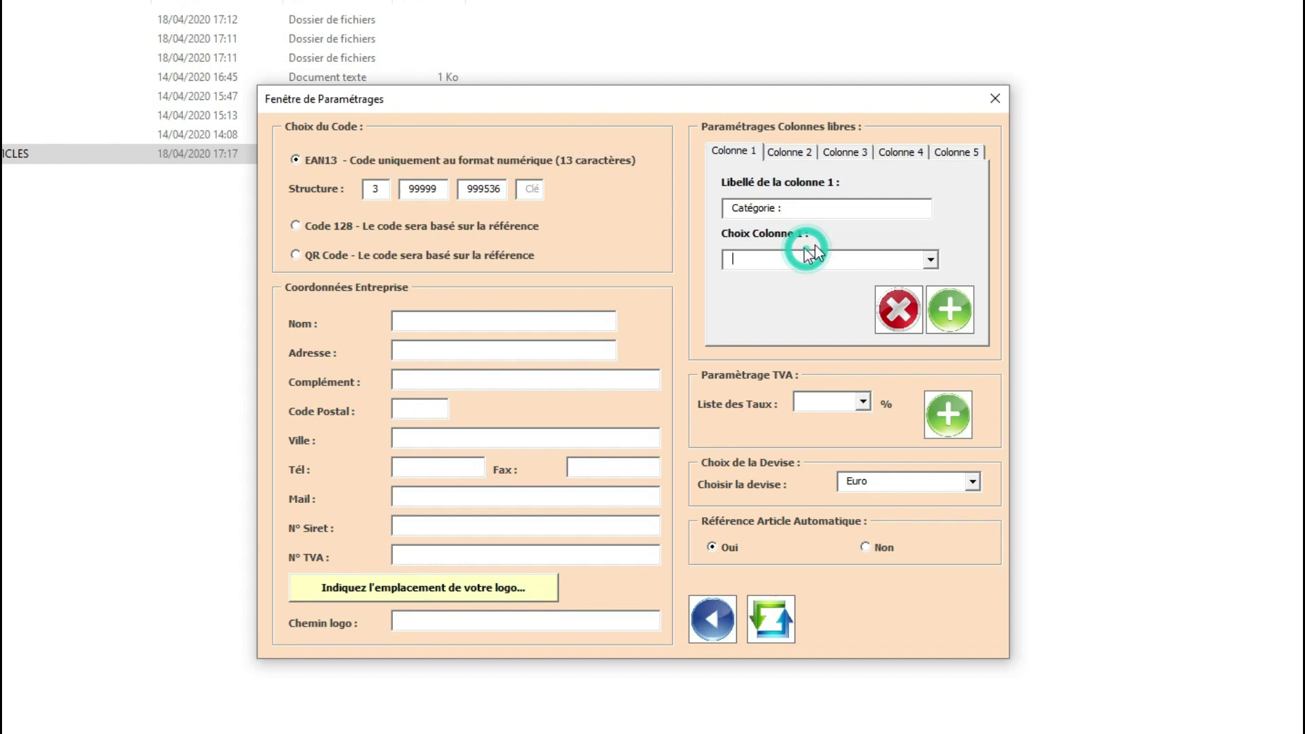
pyautogui.write('boite à outils')
pyautogui.click(956, 331)
pyautogui.click(675, 435)
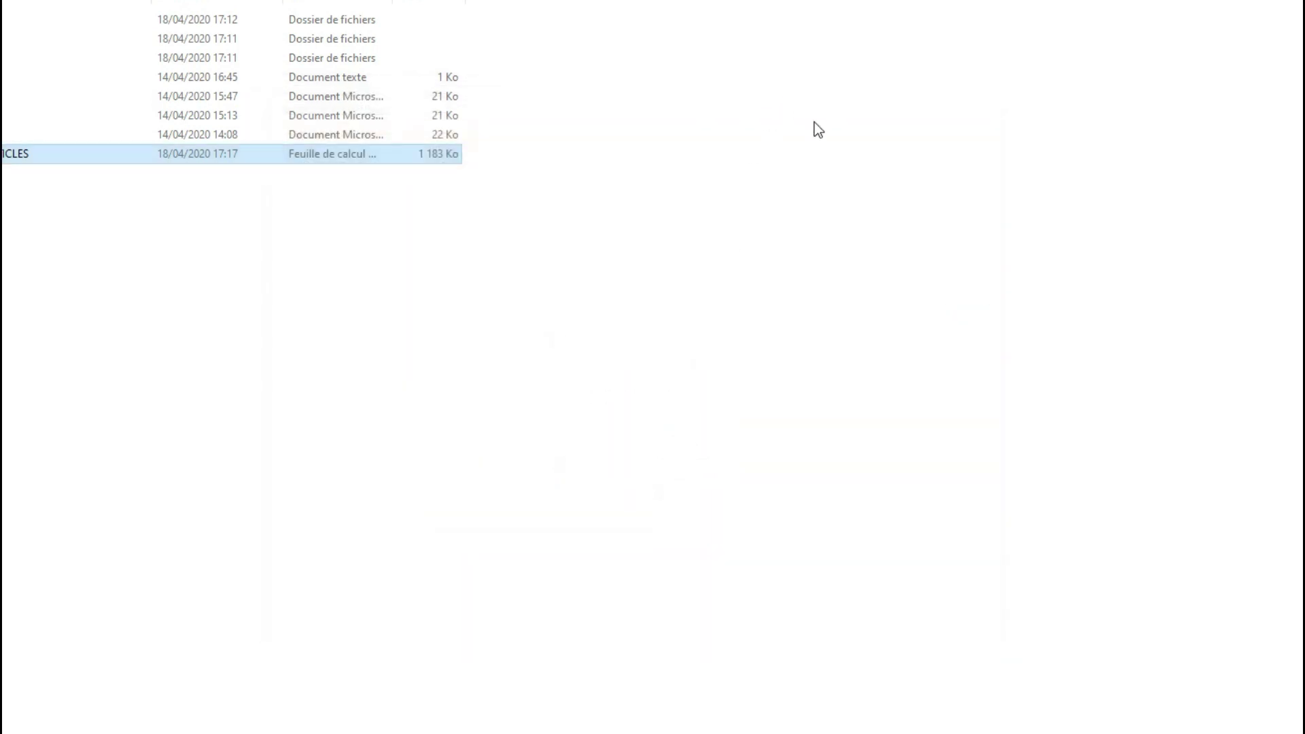
pyautogui.click(793, 151)
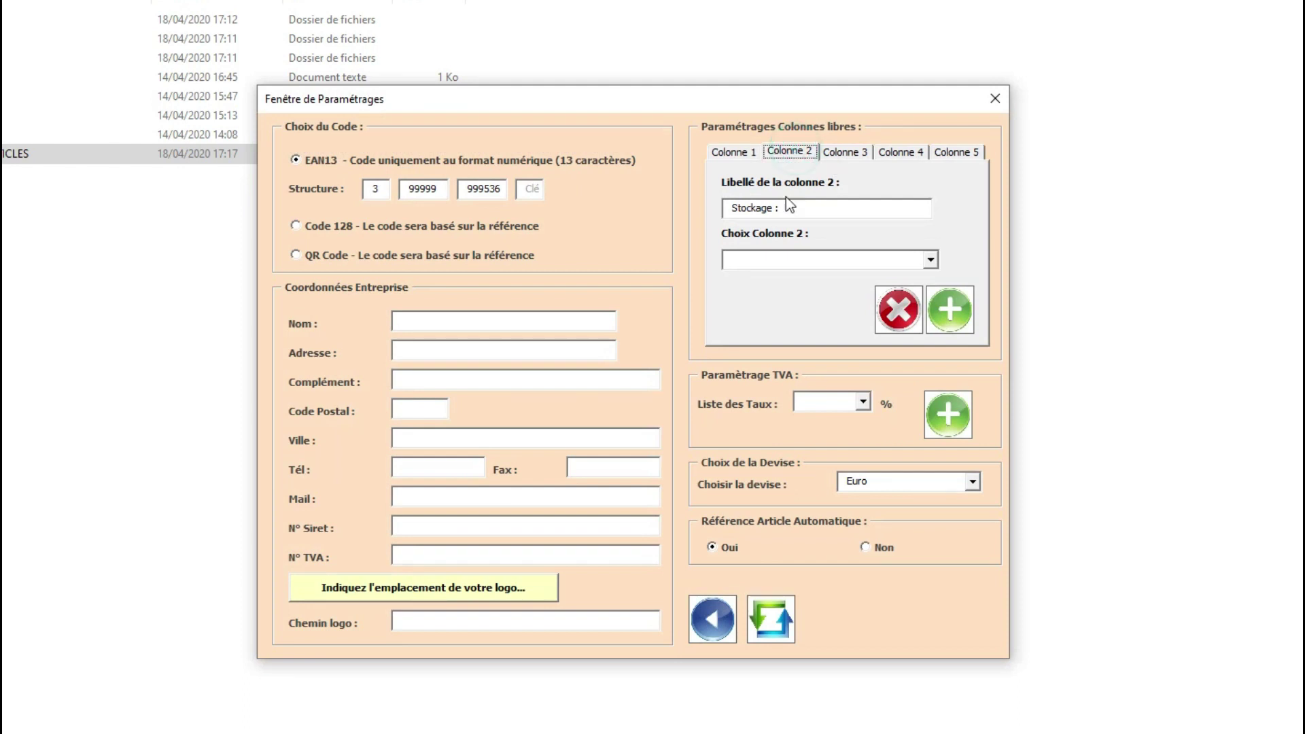
# Step: Rename free column 3 to 'troisième colonne'
pyautogui.click(842, 152)
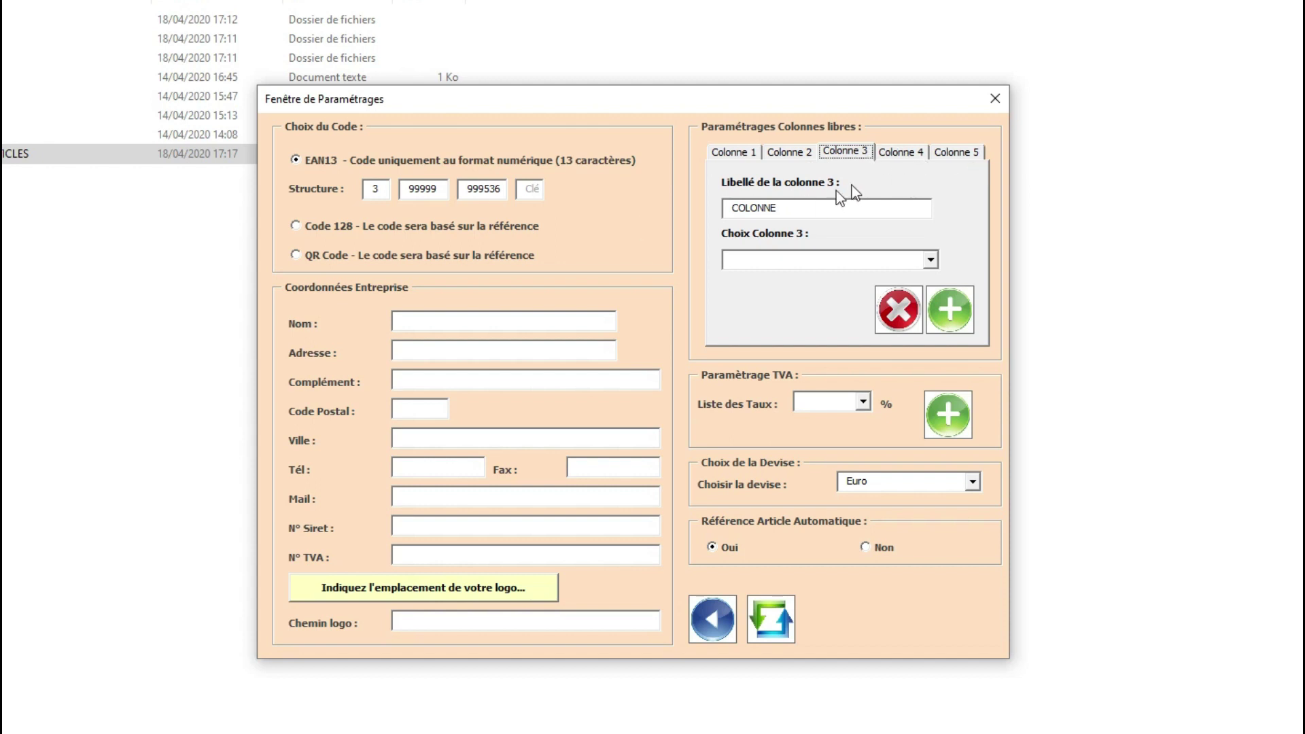
pyautogui.doubleClick(808, 208)
pyautogui.write('troisième colonne')
pyautogui.press('Tab')
# Step: Keep Euro currency, turn automatic article references on, and save the settings
pyautogui.click(863, 402)
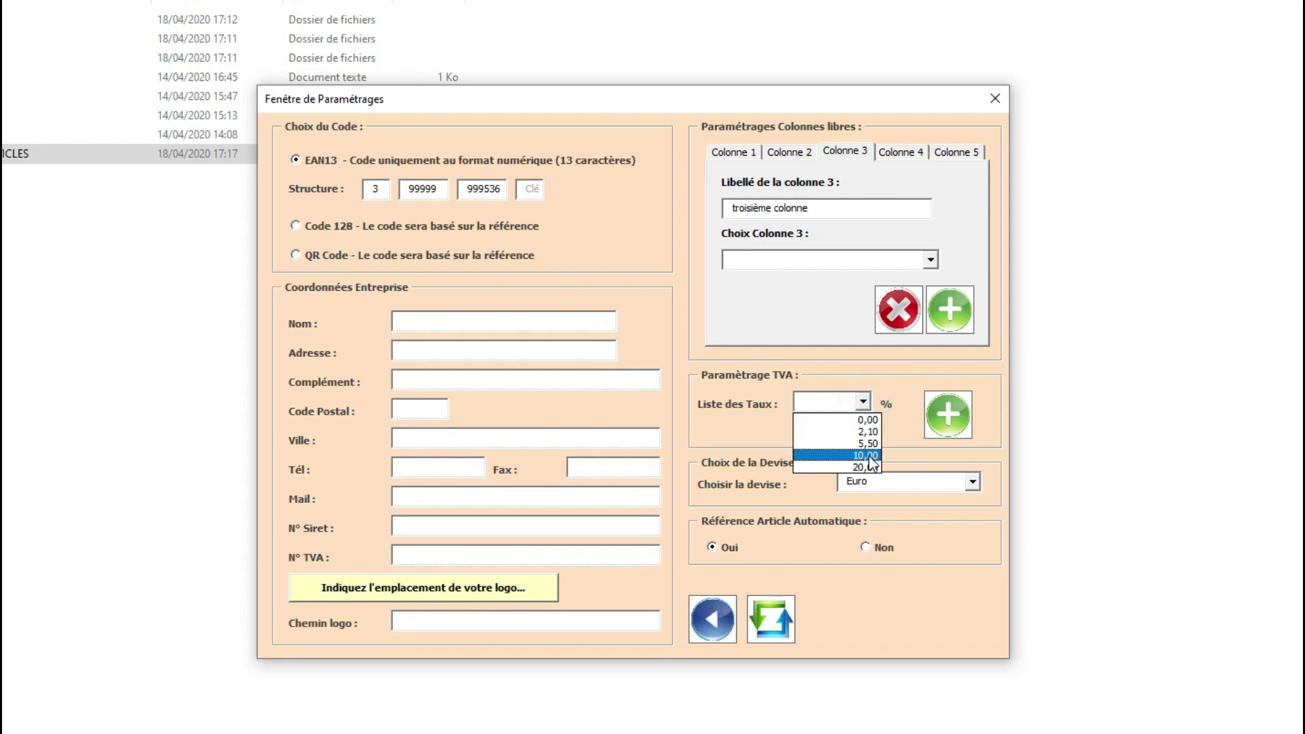
pyautogui.click(741, 441)
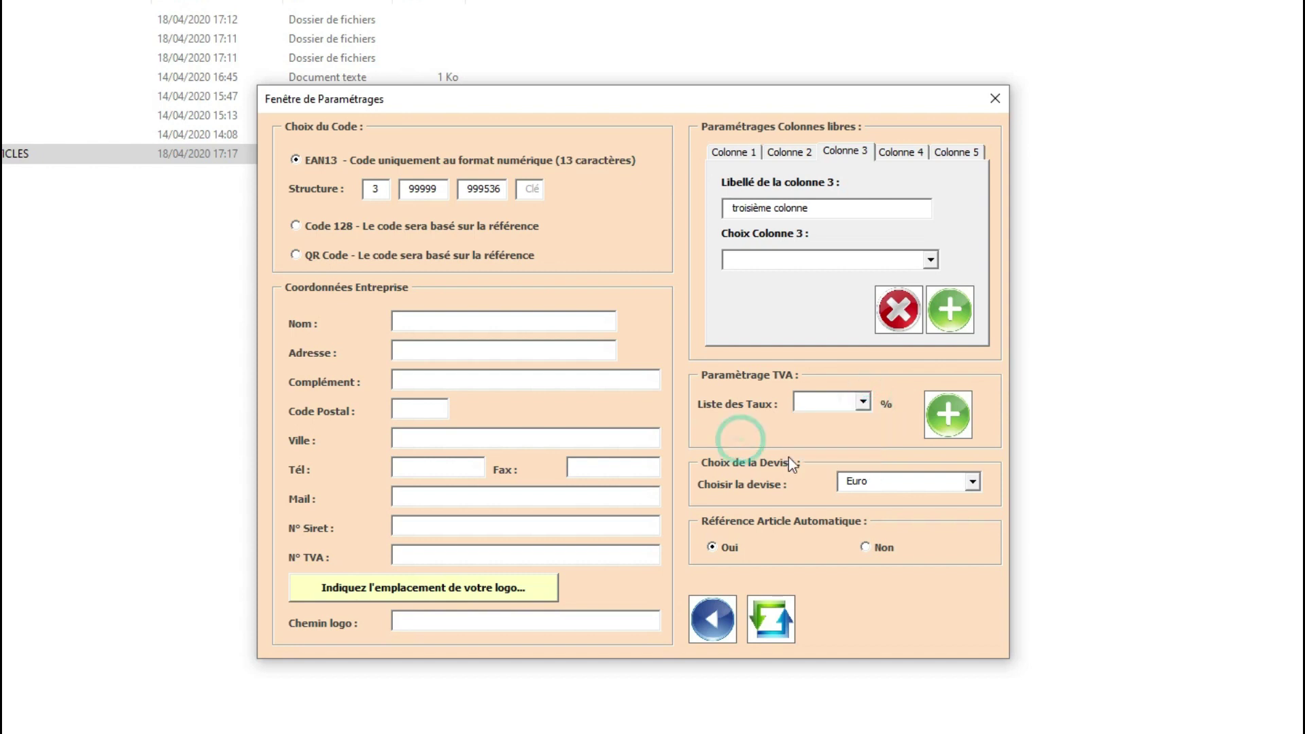
pyautogui.click(972, 481)
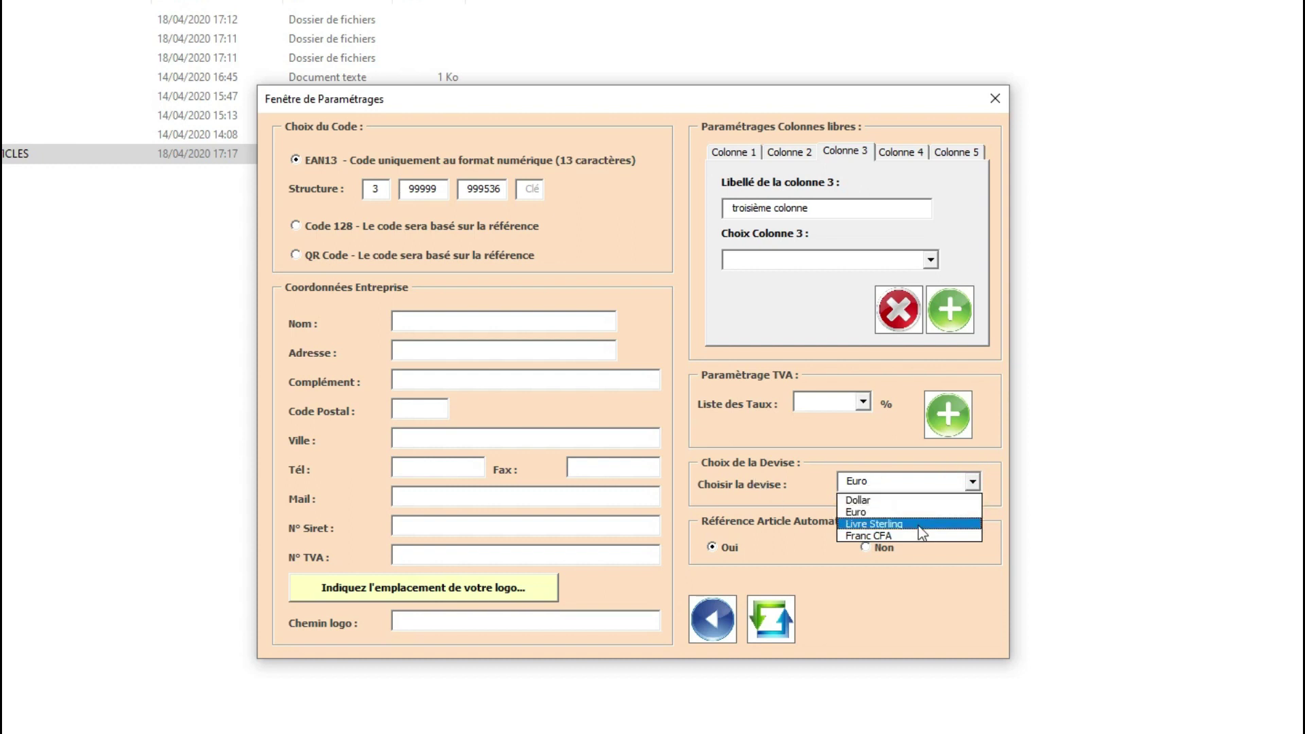
pyautogui.click(837, 431)
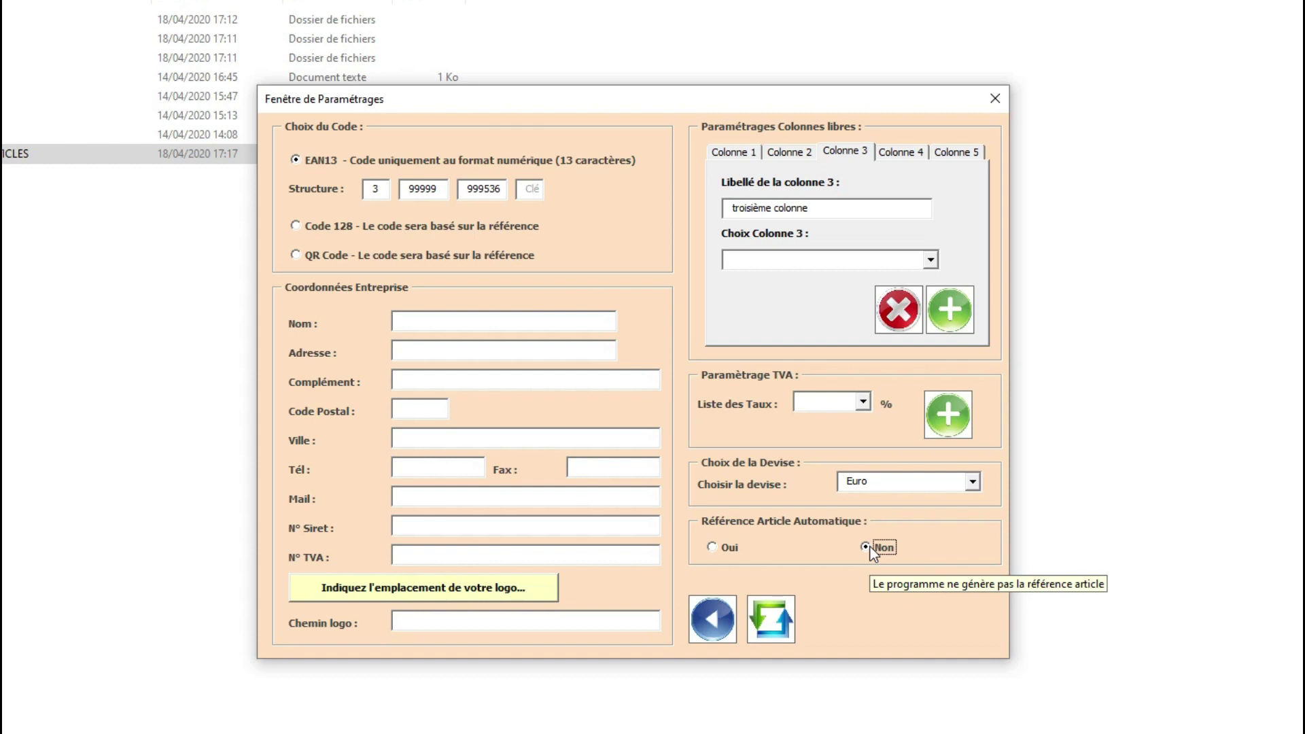
pyautogui.click(733, 551)
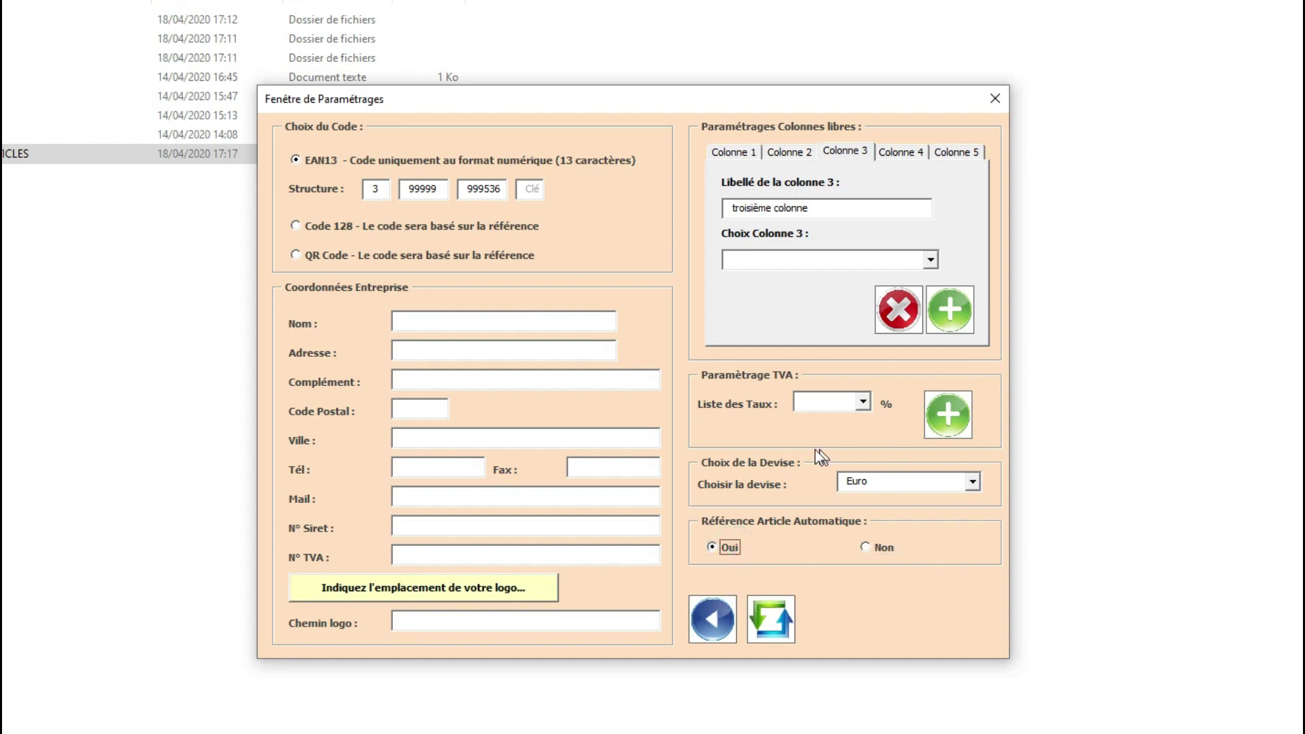
pyautogui.click(779, 606)
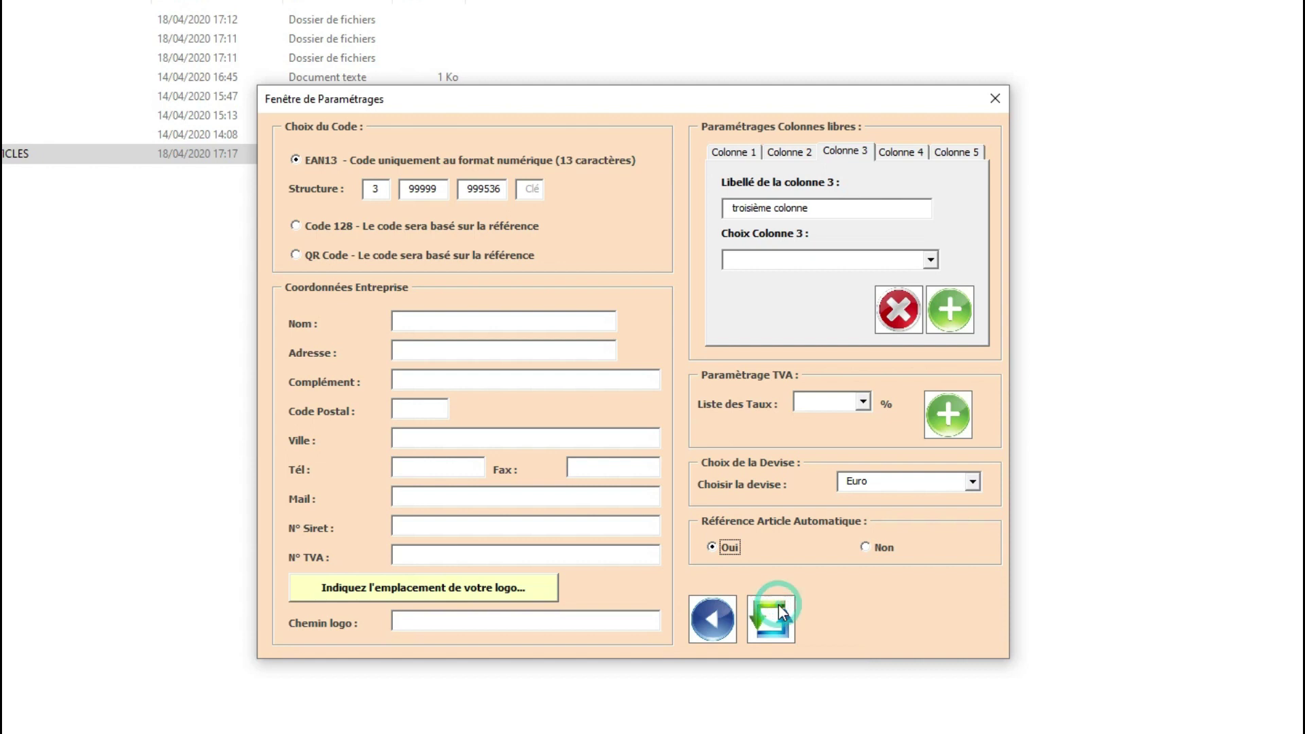
pyautogui.click(715, 613)
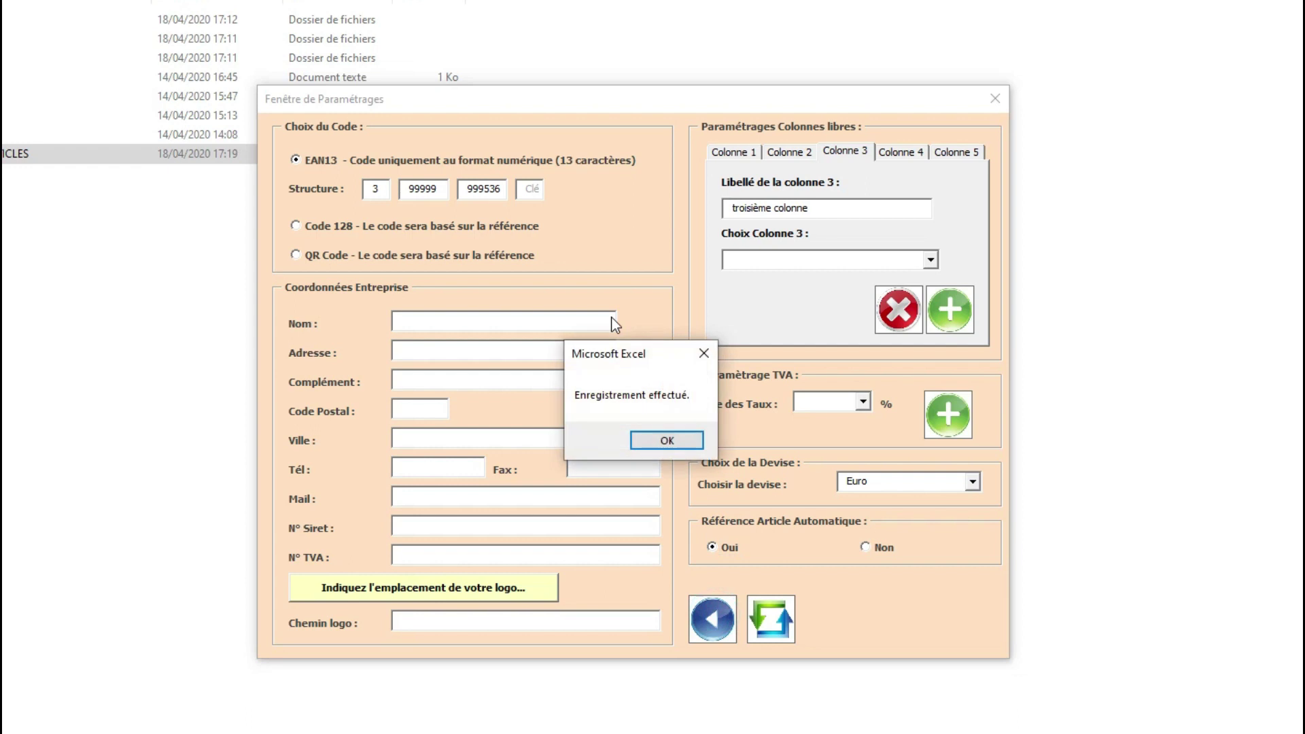
pyautogui.click(664, 442)
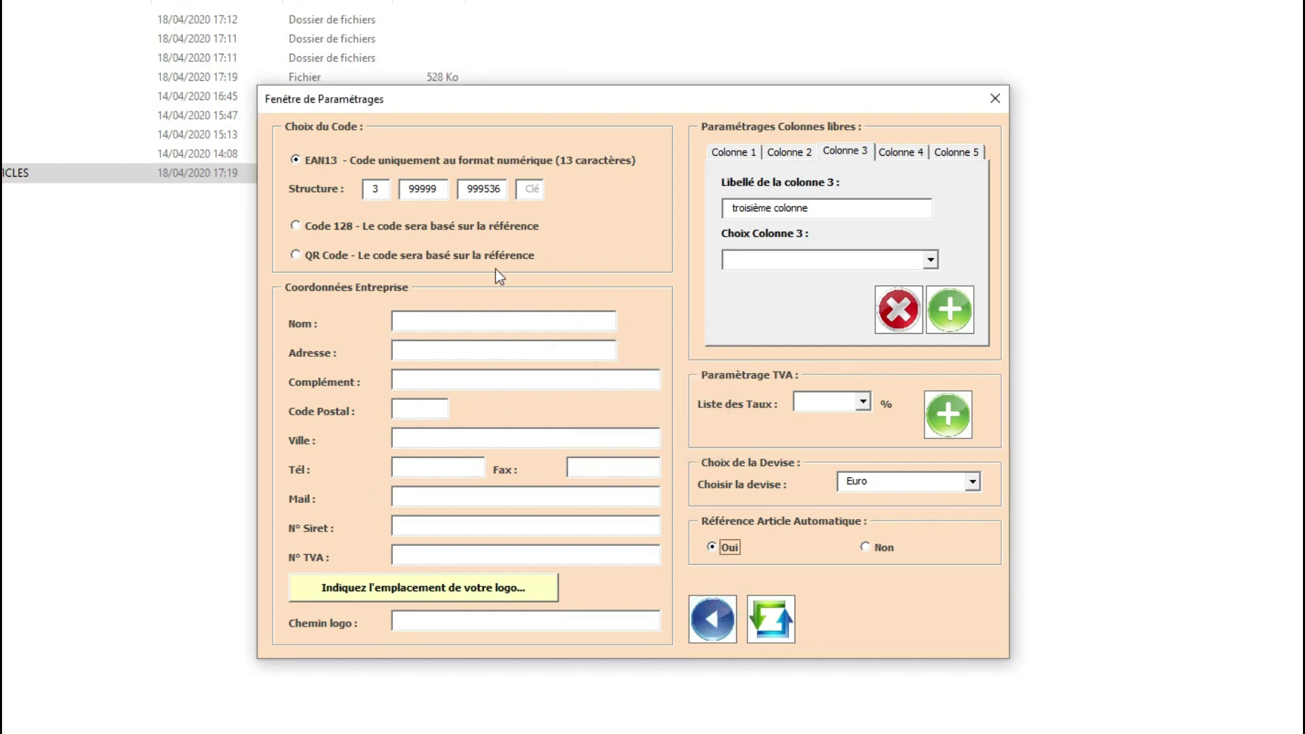
pyautogui.click(666, 442)
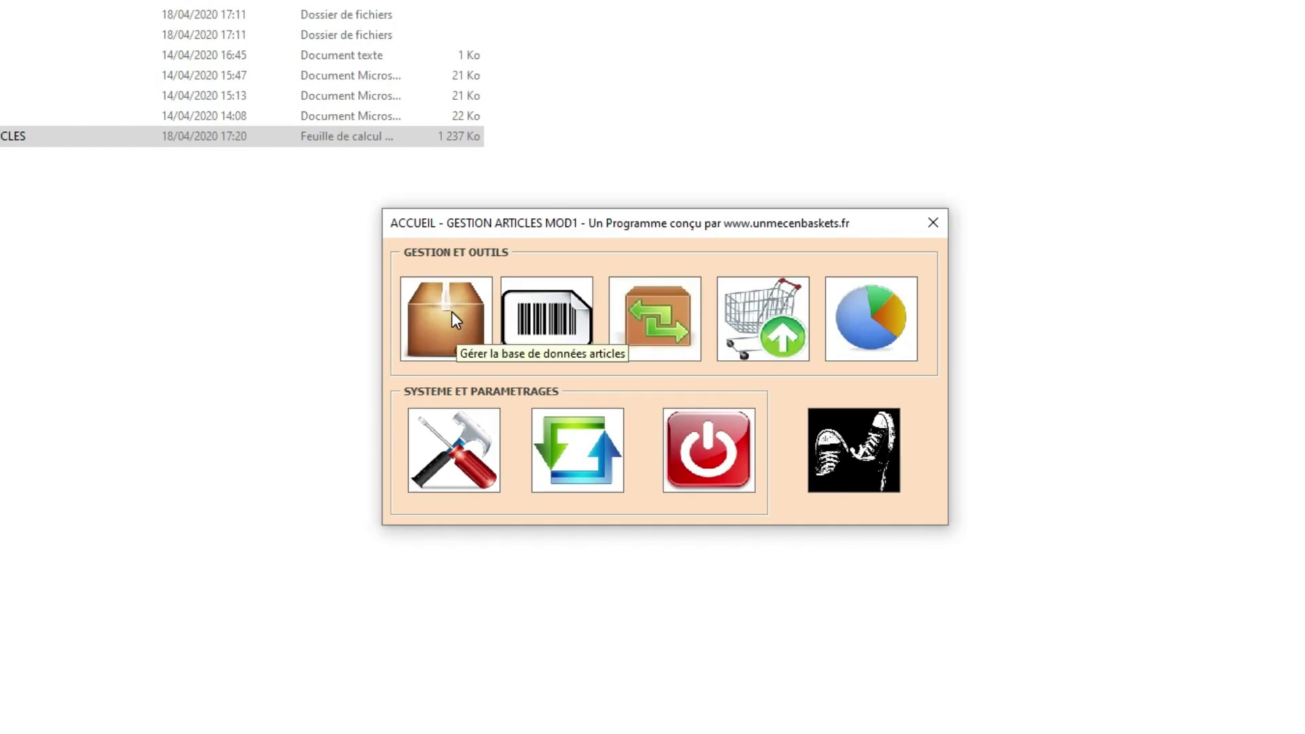
# Step: Enter the designation MARTEAU for article A00001 and generate its barcode
pyautogui.click(451, 317)
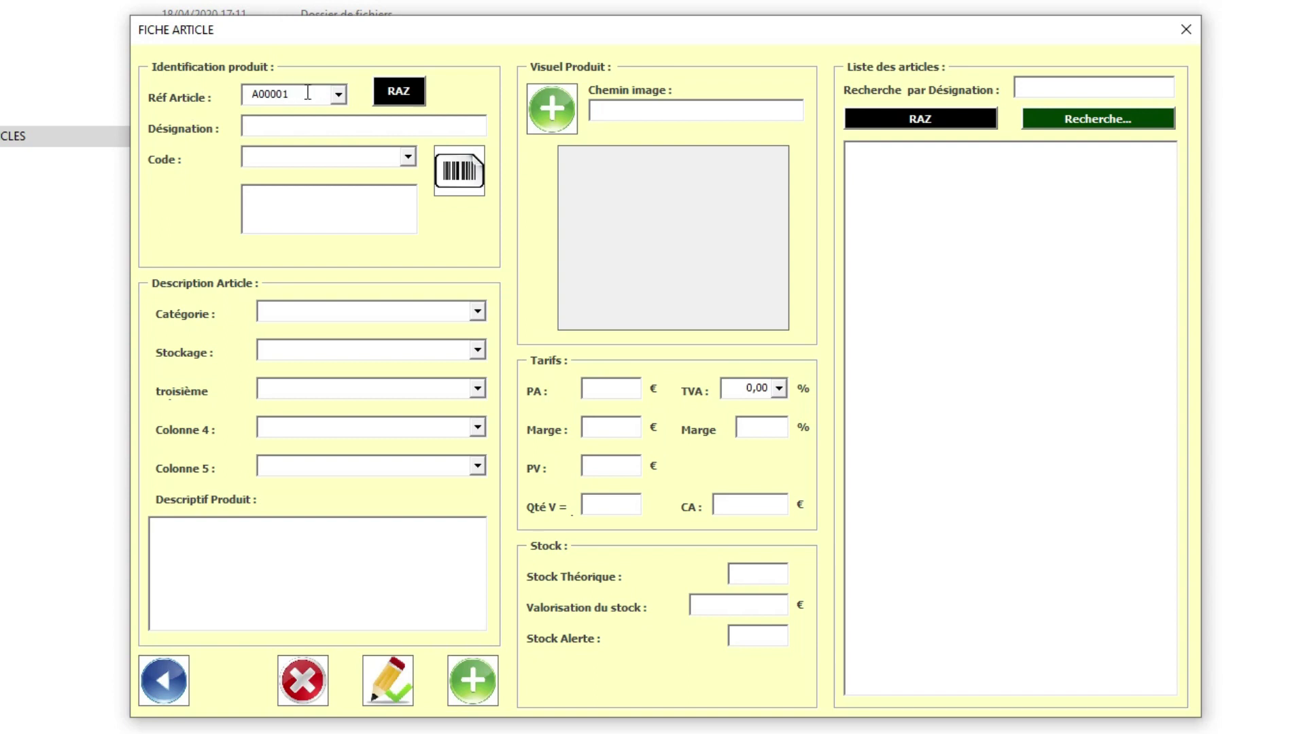
pyautogui.doubleClick(306, 94)
pyautogui.click(462, 97)
pyautogui.click(341, 129)
pyautogui.write('MARTEAU')
pyautogui.press('Tab')
pyautogui.click(468, 183)
pyautogui.click(372, 155)
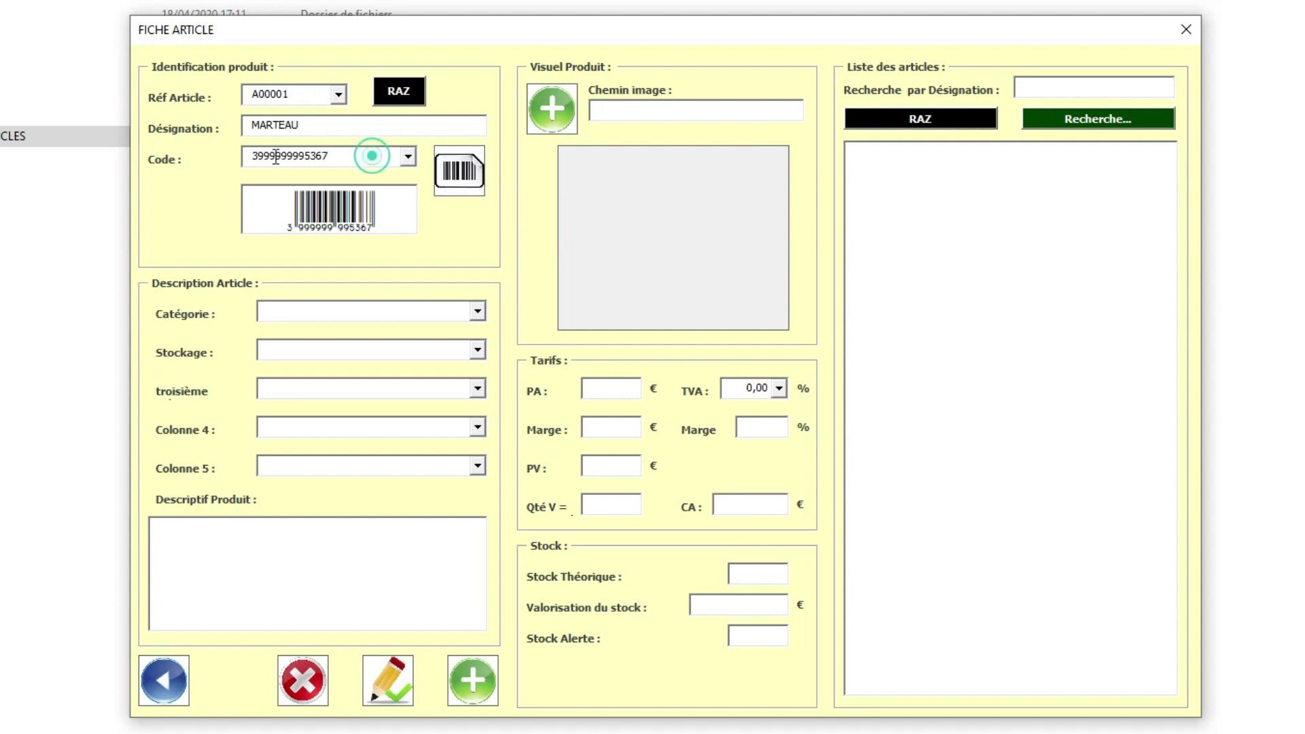
pyautogui.doubleClick(276, 155)
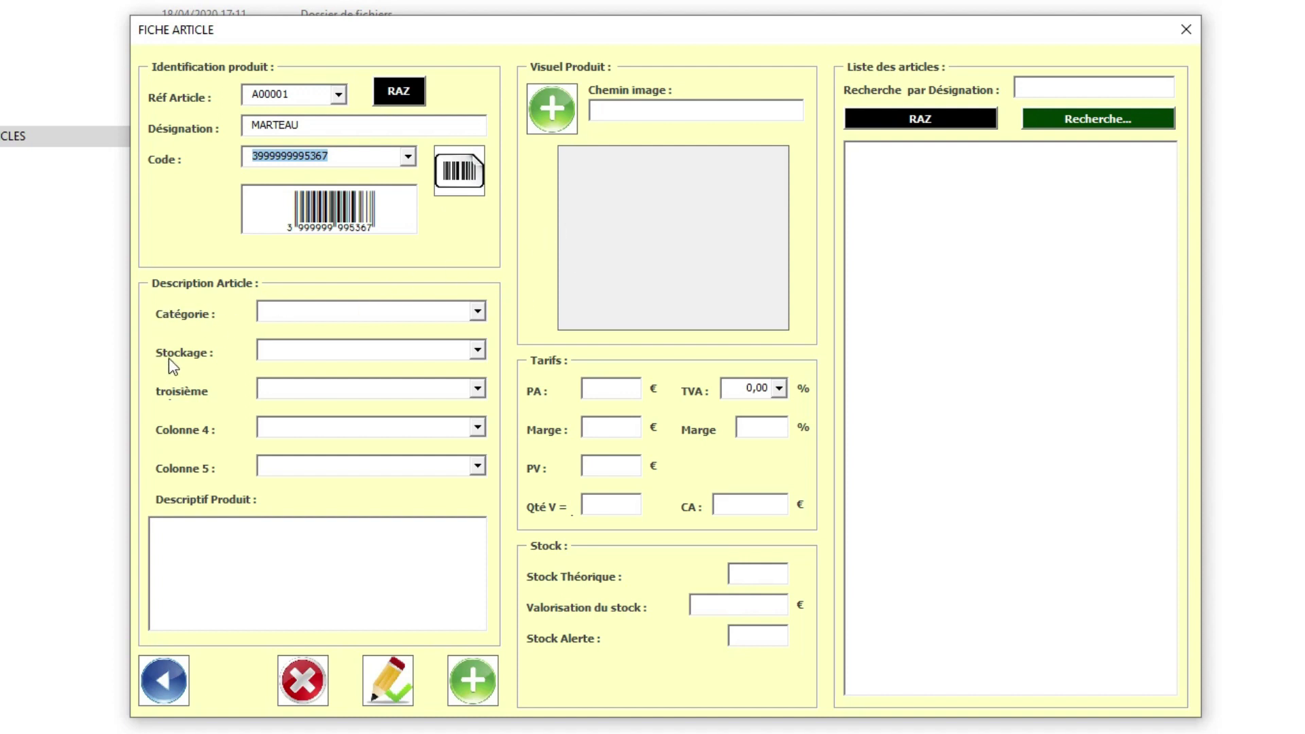
# Step: Set category outillage à main, storage coffre, and description 'marteau pour enfoncer des clous'
pyautogui.click(476, 311)
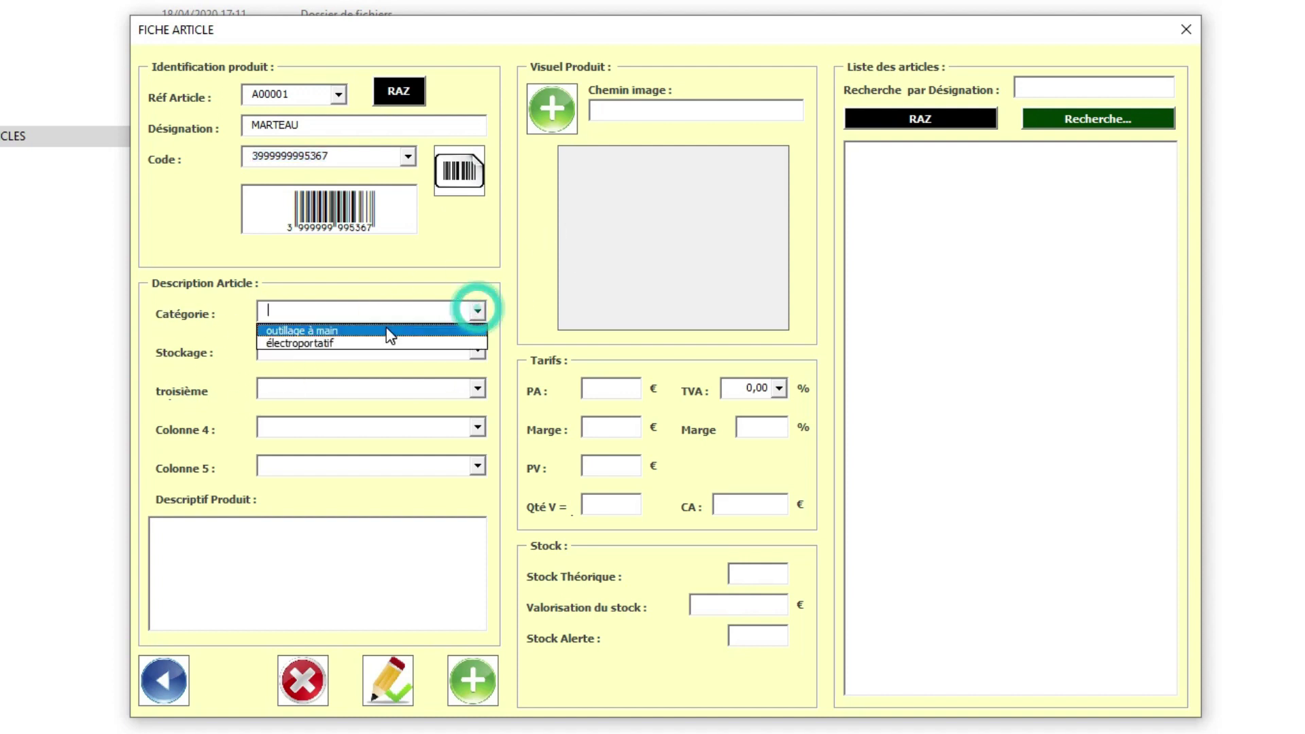
pyautogui.click(381, 325)
pyautogui.click(477, 350)
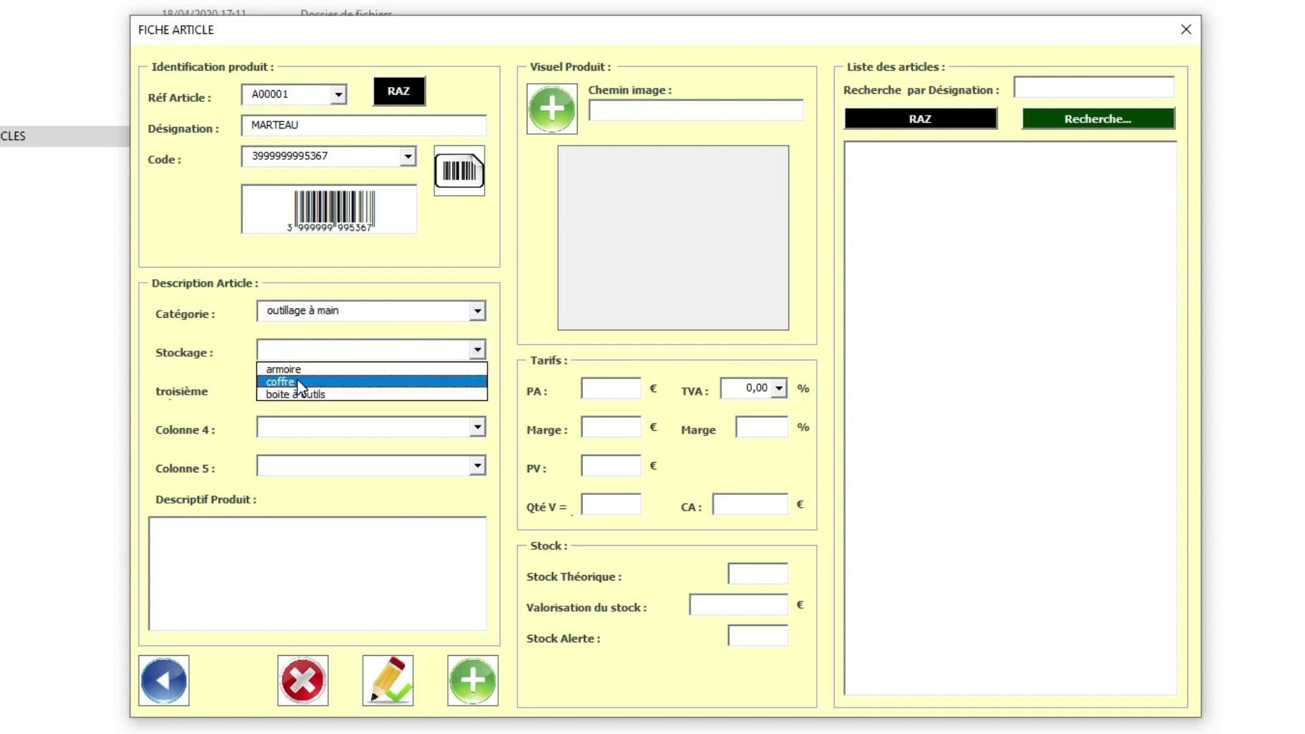
pyautogui.click(297, 380)
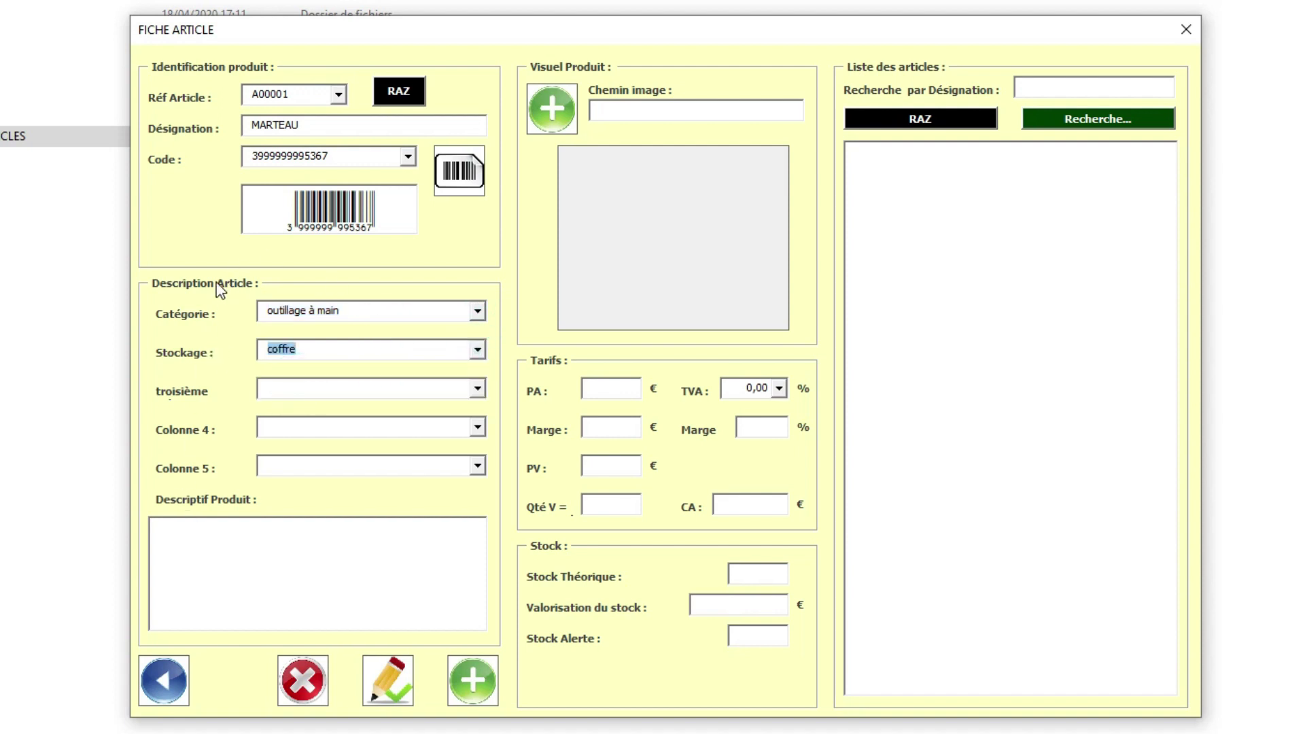
pyautogui.click(228, 531)
pyautogui.write('marteau pour enfoncer des clous')
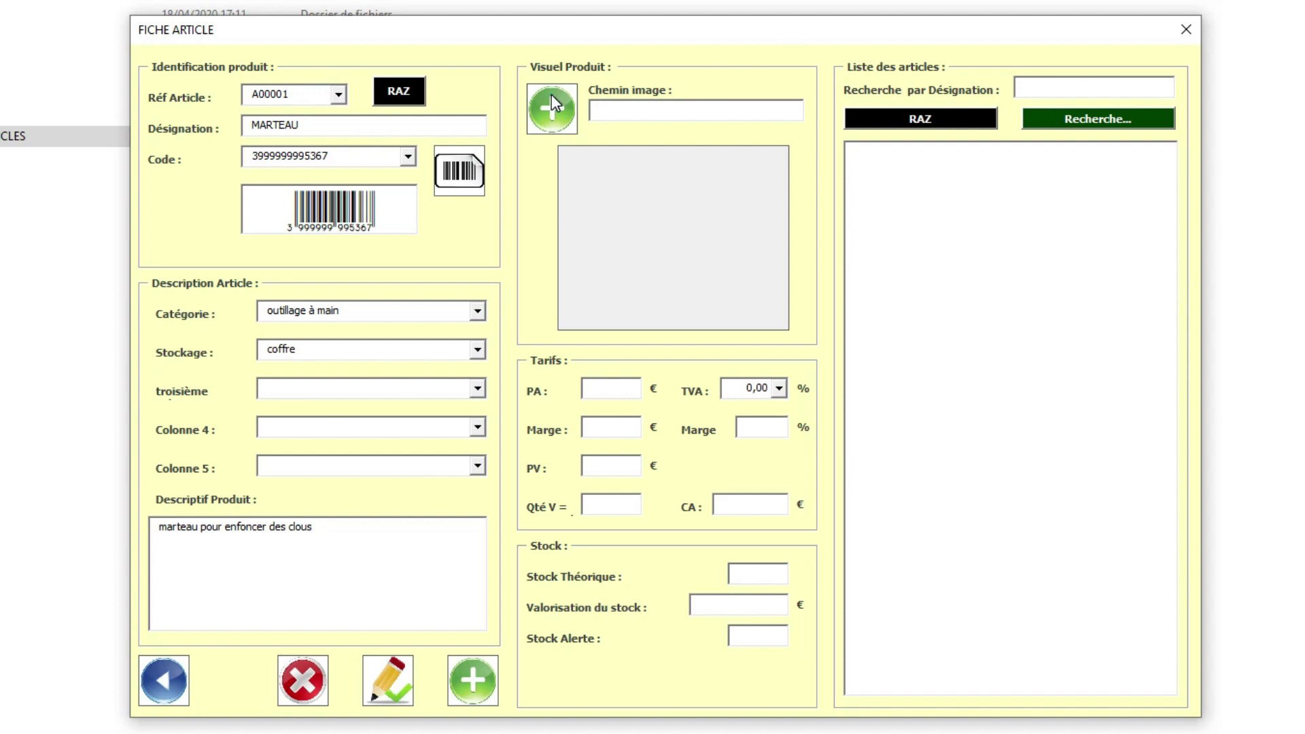
# Step: Load the marteau image as MARTEAU's product picture
pyautogui.click(552, 102)
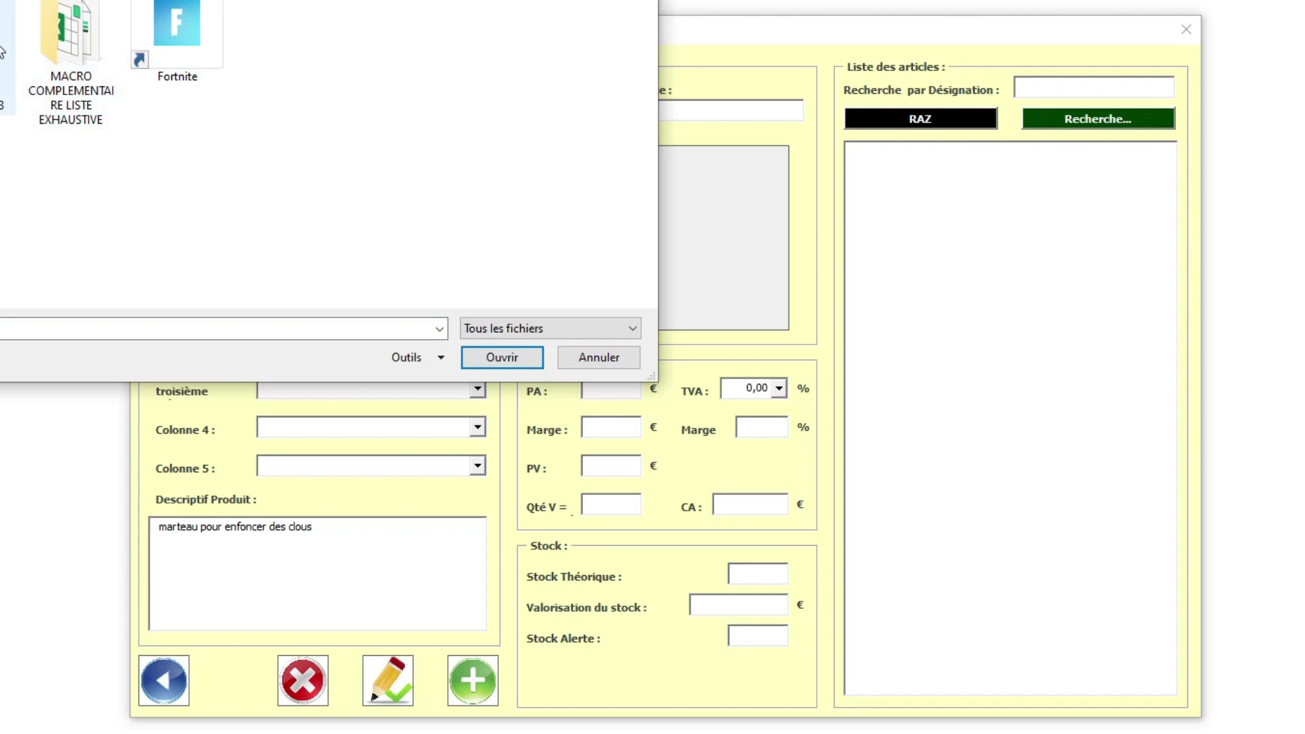
pyautogui.doubleClick(170, 74)
pyautogui.doubleClick(6, 9)
pyautogui.doubleClick(60, 51)
# Step: Enter purchase price 10,00, VAT rate 20,00 and sale price 19,90
pyautogui.click(600, 390)
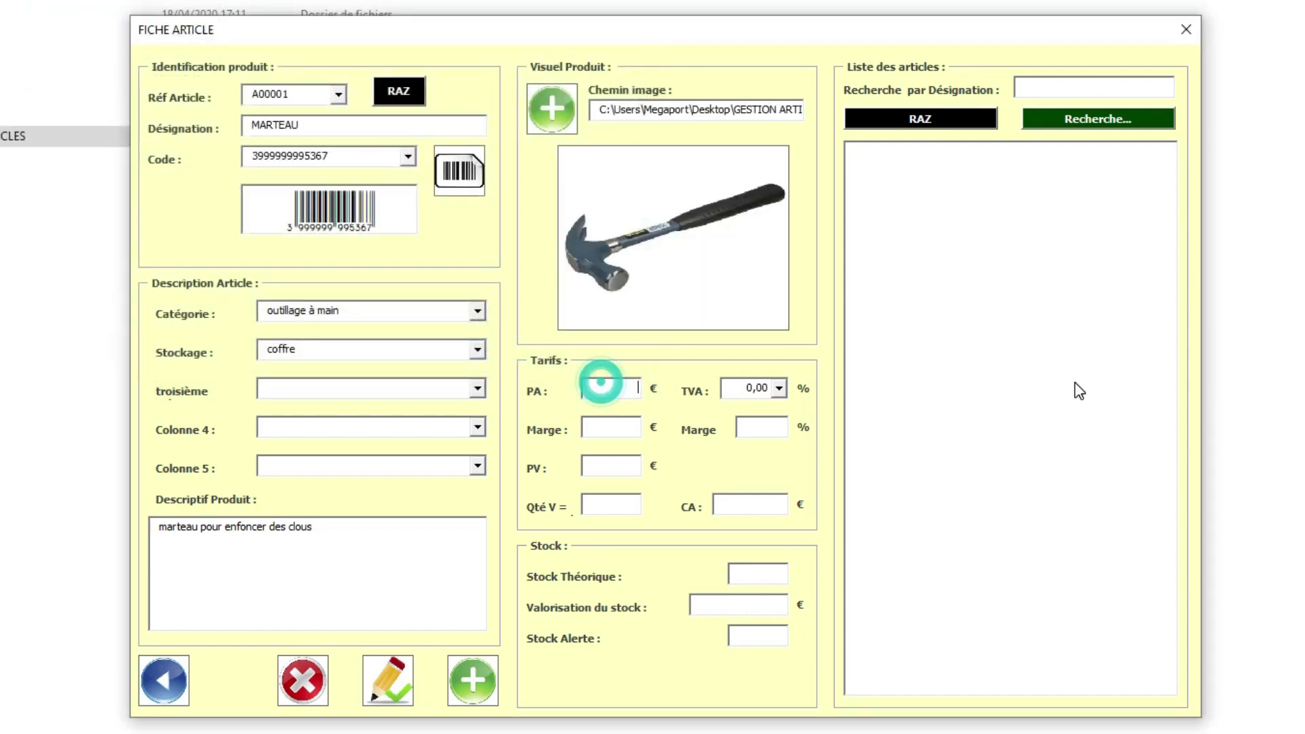
pyautogui.write('10')
pyautogui.press('Tab')
pyautogui.press('Down')
pyautogui.click(637, 465)
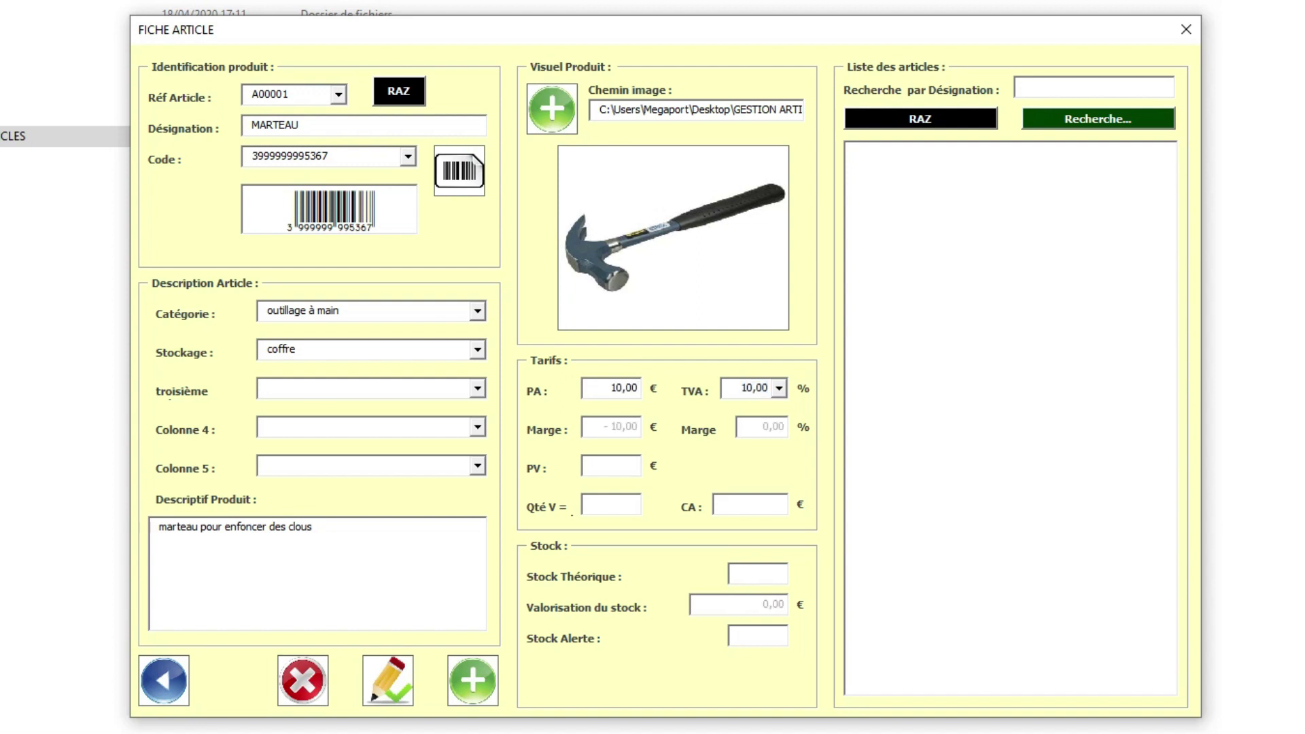
pyautogui.click(779, 388)
pyautogui.click(775, 464)
pyautogui.click(596, 464)
pyautogui.write('19,90')
pyautogui.press('Tab')
# Step: Set theoretical stock 15 and alert stock 5, then create the MARTEAU article
pyautogui.write('15')
pyautogui.press('Tab')
pyautogui.press('BackSpace')
pyautogui.press('Tab')
pyautogui.click(483, 679)
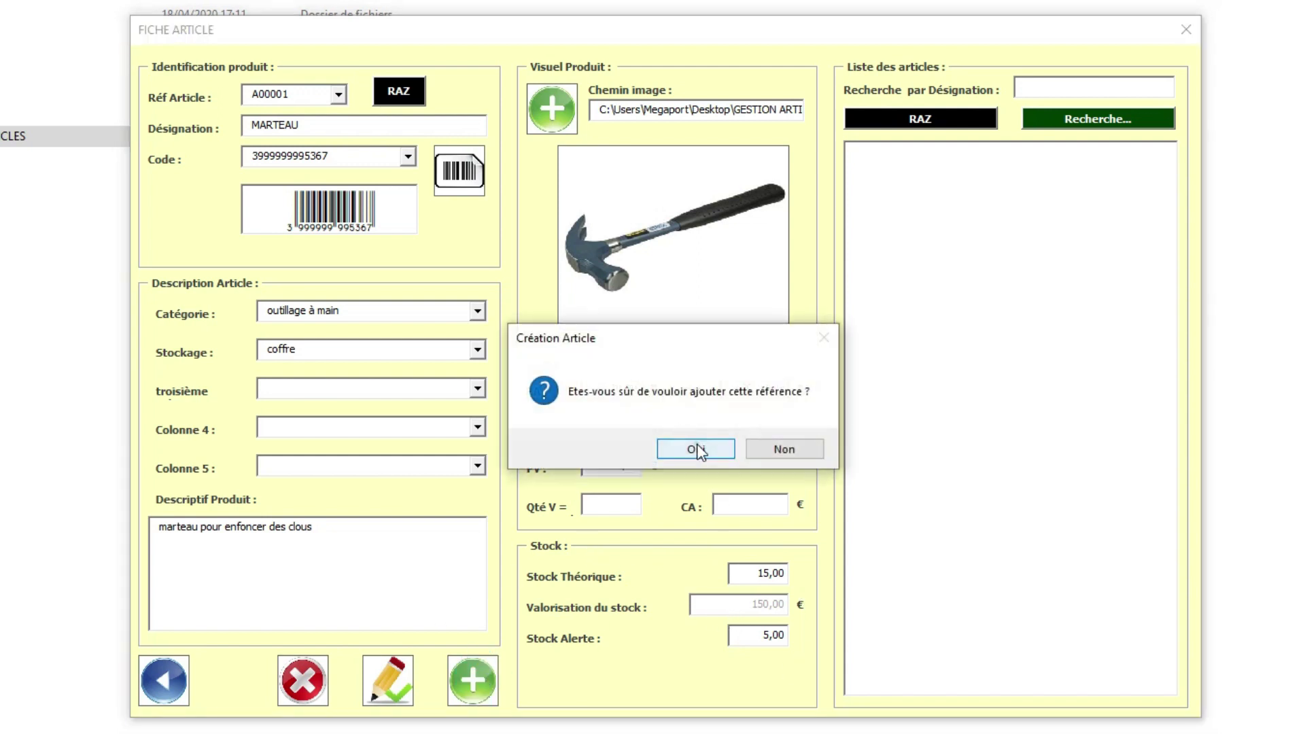
pyautogui.click(693, 443)
pyautogui.click(691, 439)
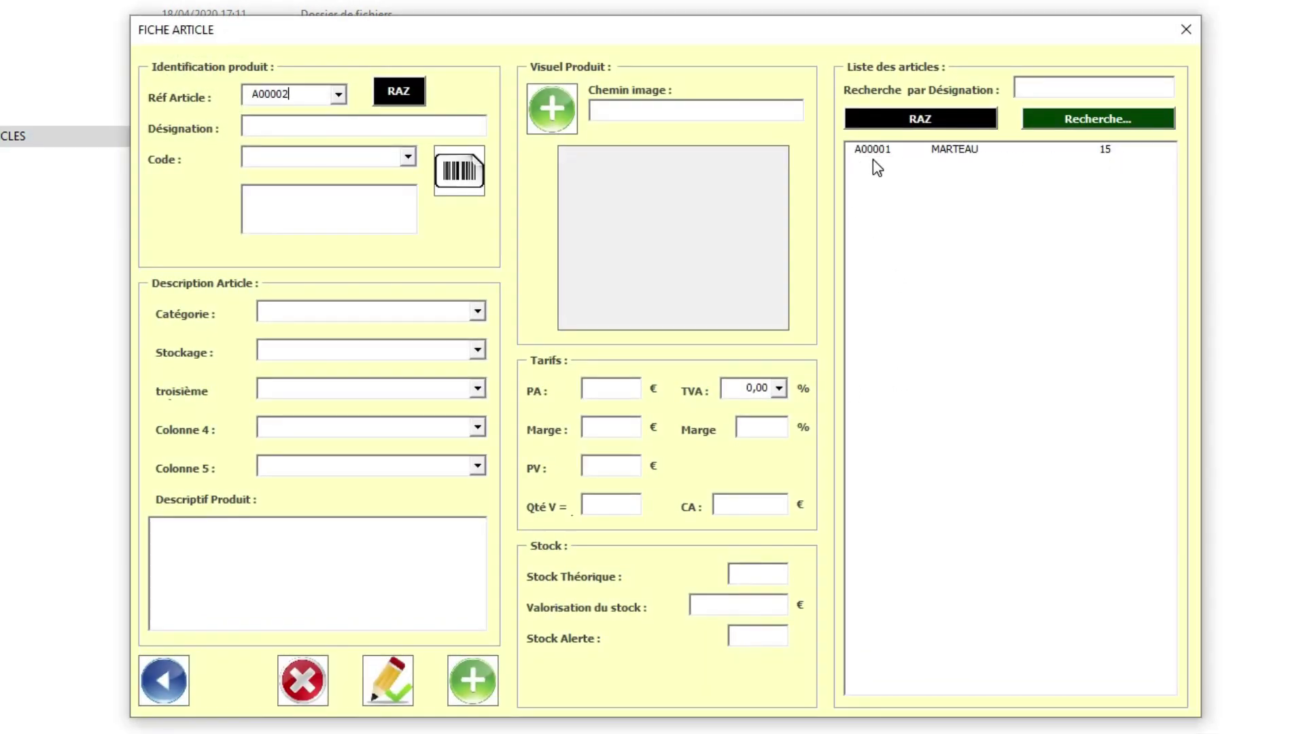
# Step: Enter TOURNEVIS with a generated barcode, category outillage à main and storage boite à outils
pyautogui.click(1108, 85)
pyautogui.click(416, 122)
pyautogui.write('t')
pyautogui.press('BackSpace')
pyautogui.write('TOURNEVIS')
pyautogui.click(448, 177)
pyautogui.click(477, 311)
pyautogui.click(431, 331)
pyautogui.click(477, 350)
pyautogui.click(407, 394)
# Step: Enter purchase price 5,95, VAT rate 20,00 and sale price 15,95
pyautogui.click(621, 388)
pyautogui.write('5,95')
pyautogui.press('Tab')
pyautogui.press('Tab')
pyautogui.click(778, 388)
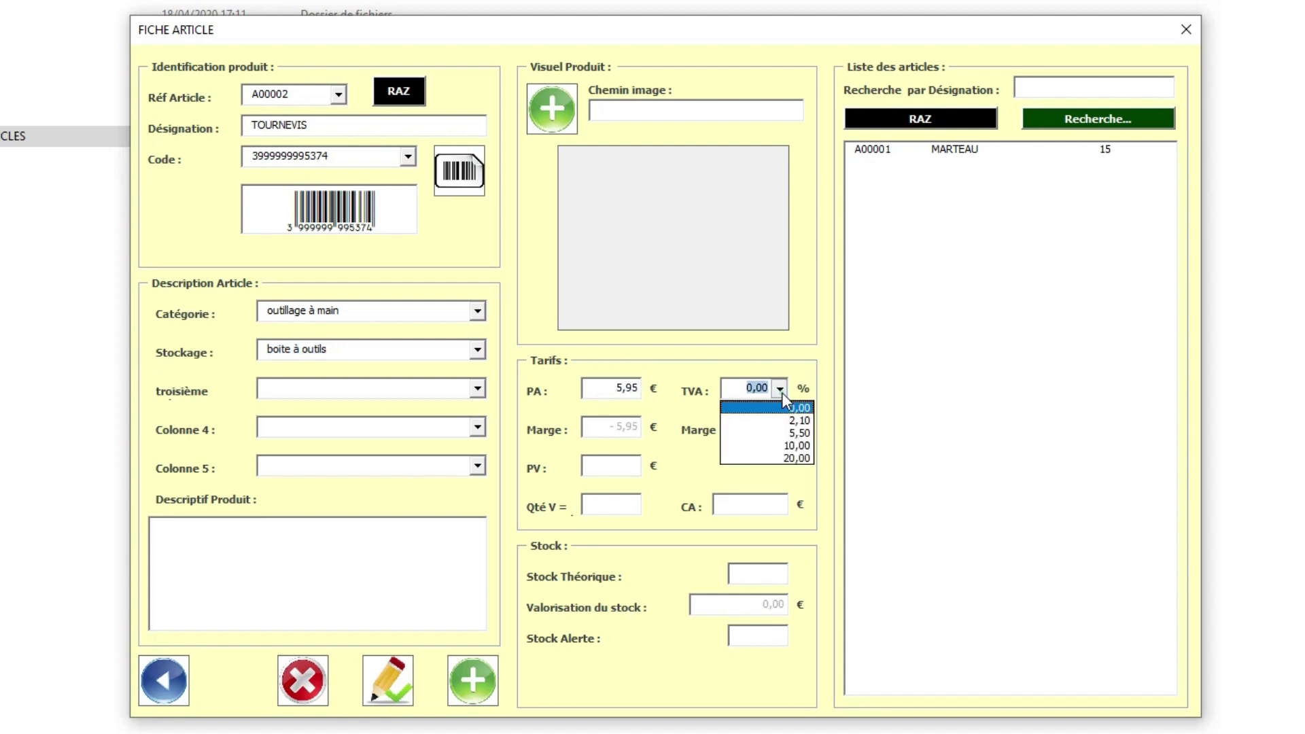
pyautogui.click(776, 455)
pyautogui.click(605, 463)
pyautogui.write('15,95')
pyautogui.press('Tab')
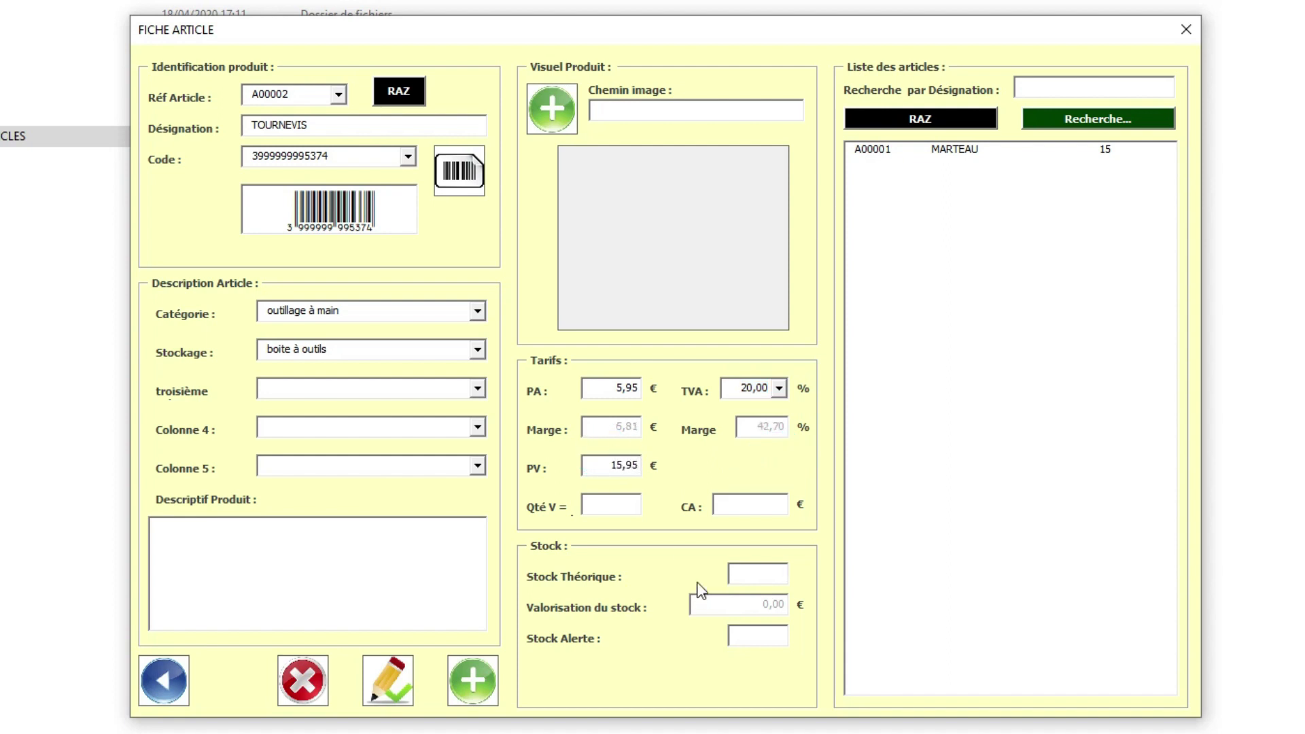
# Step: Set theoretical stock 12 and create the TOURNEVIS article
pyautogui.write('12')
pyautogui.press('Tab')
pyautogui.click(474, 679)
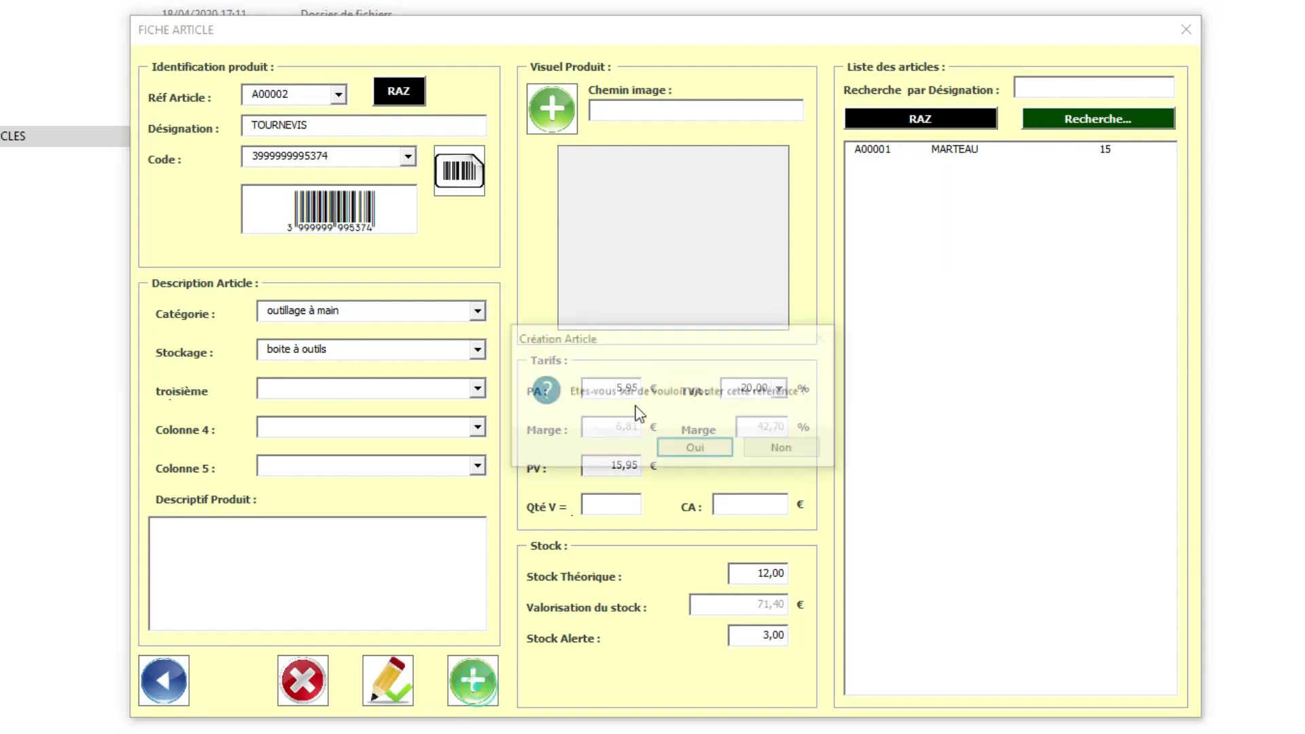
pyautogui.click(689, 438)
pyautogui.click(697, 436)
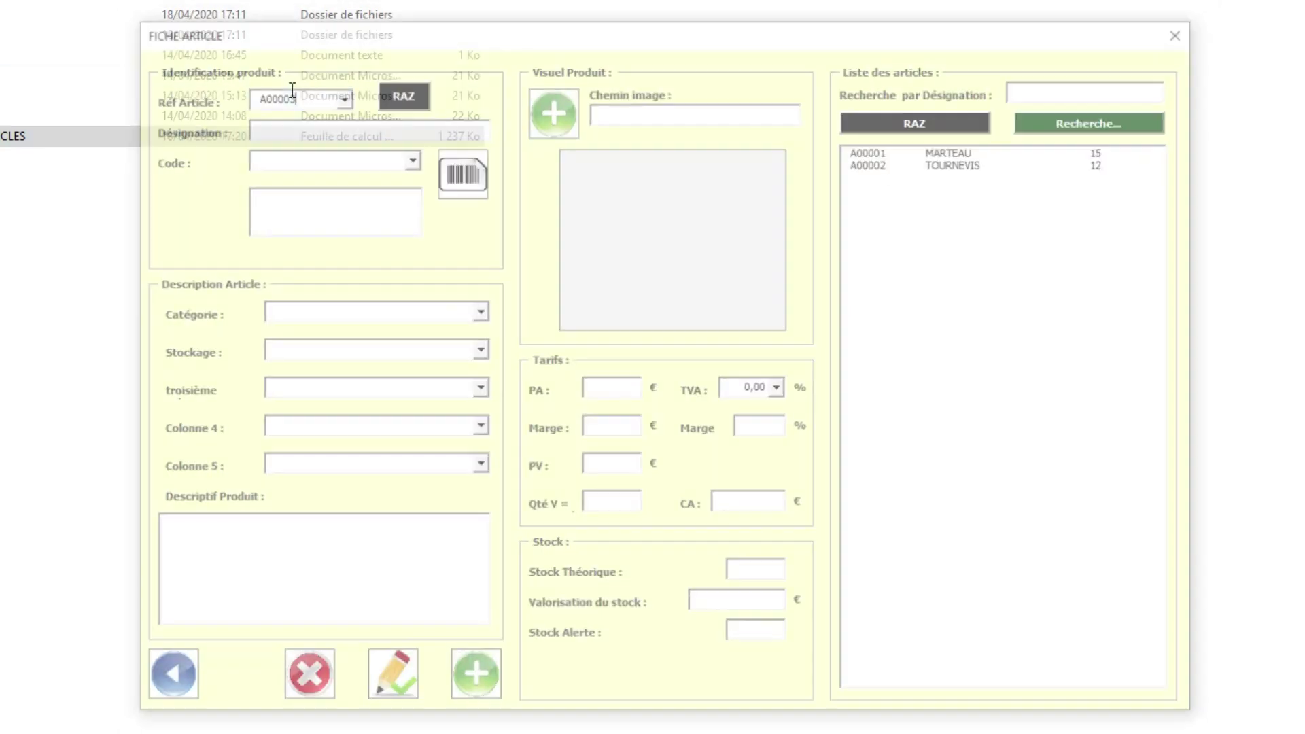
# Step: Enter designation CLE A MOLETTE, generate its barcode, and set category outillage à main and storage armoire
pyautogui.click(408, 124)
pyautogui.write('CLE A MOLE')
pyautogui.press('BackSpace')
pyautogui.press('BackSpace')
pyautogui.write('E')
pyautogui.click(462, 169)
pyautogui.click(479, 310)
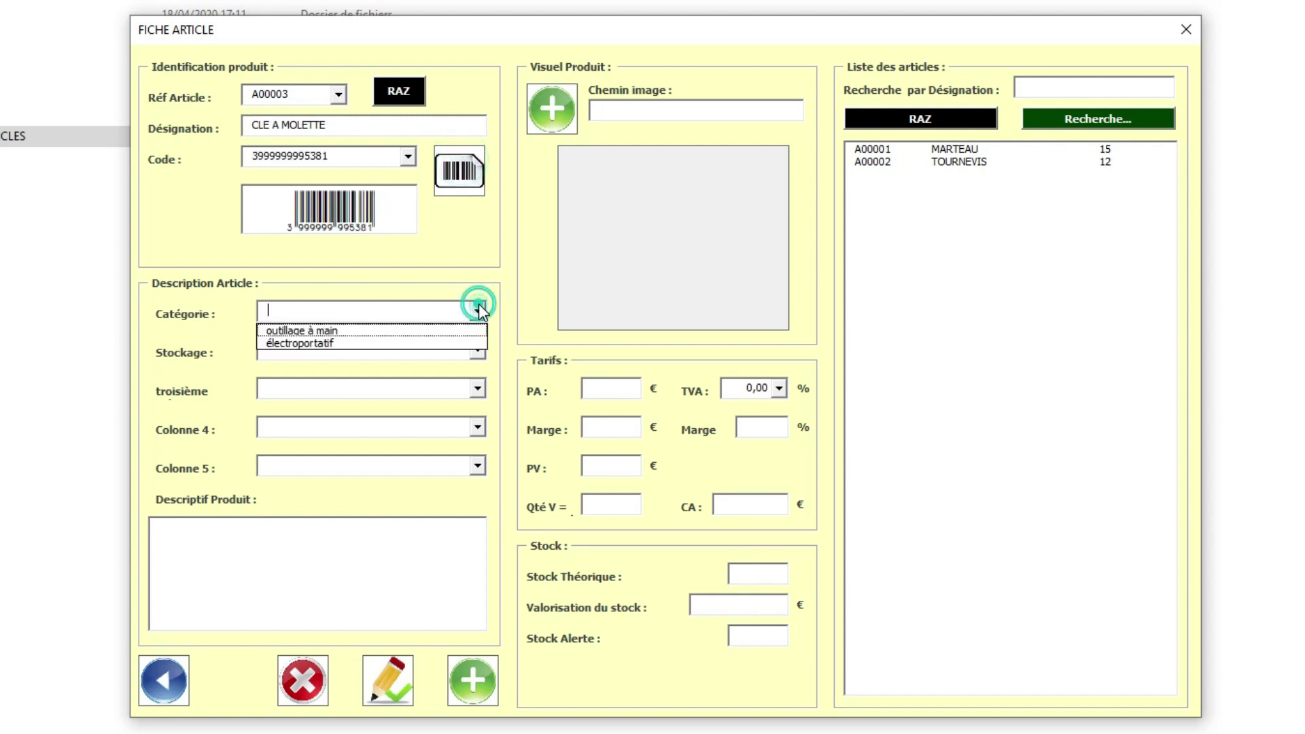
pyautogui.click(408, 331)
pyautogui.click(478, 350)
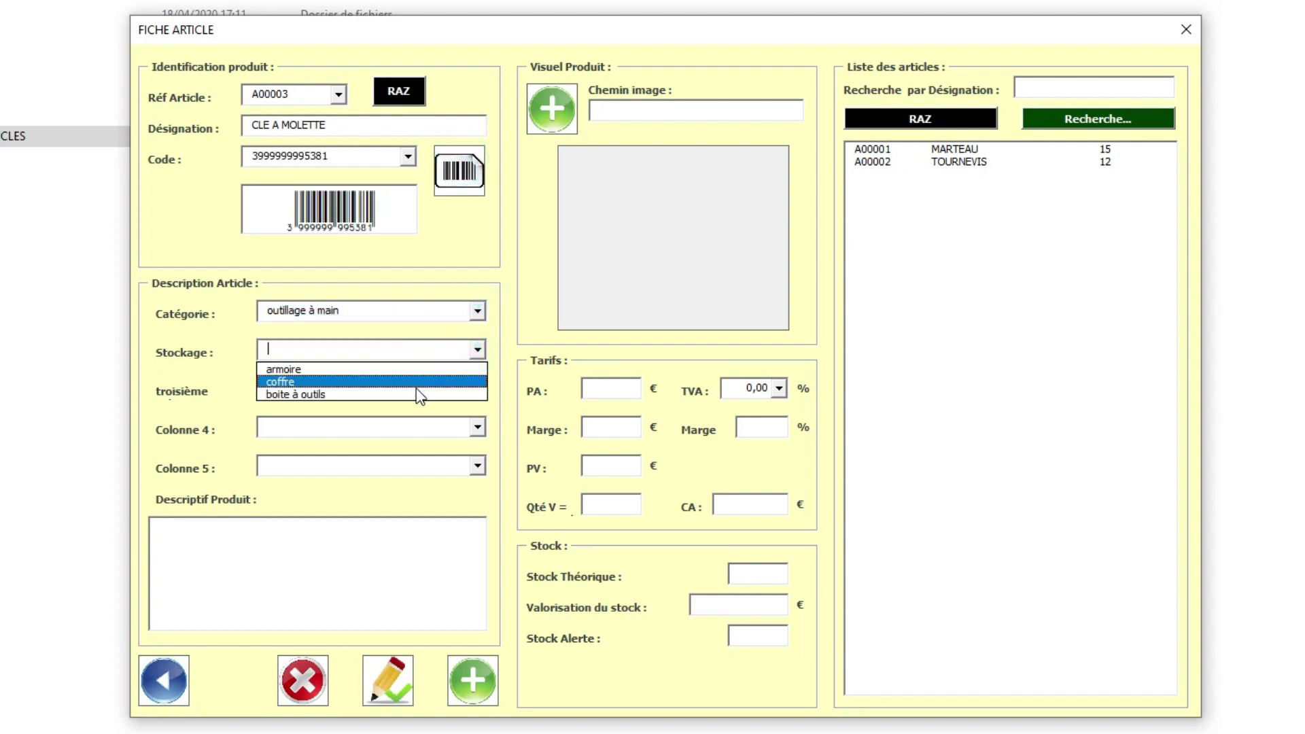
pyautogui.click(399, 381)
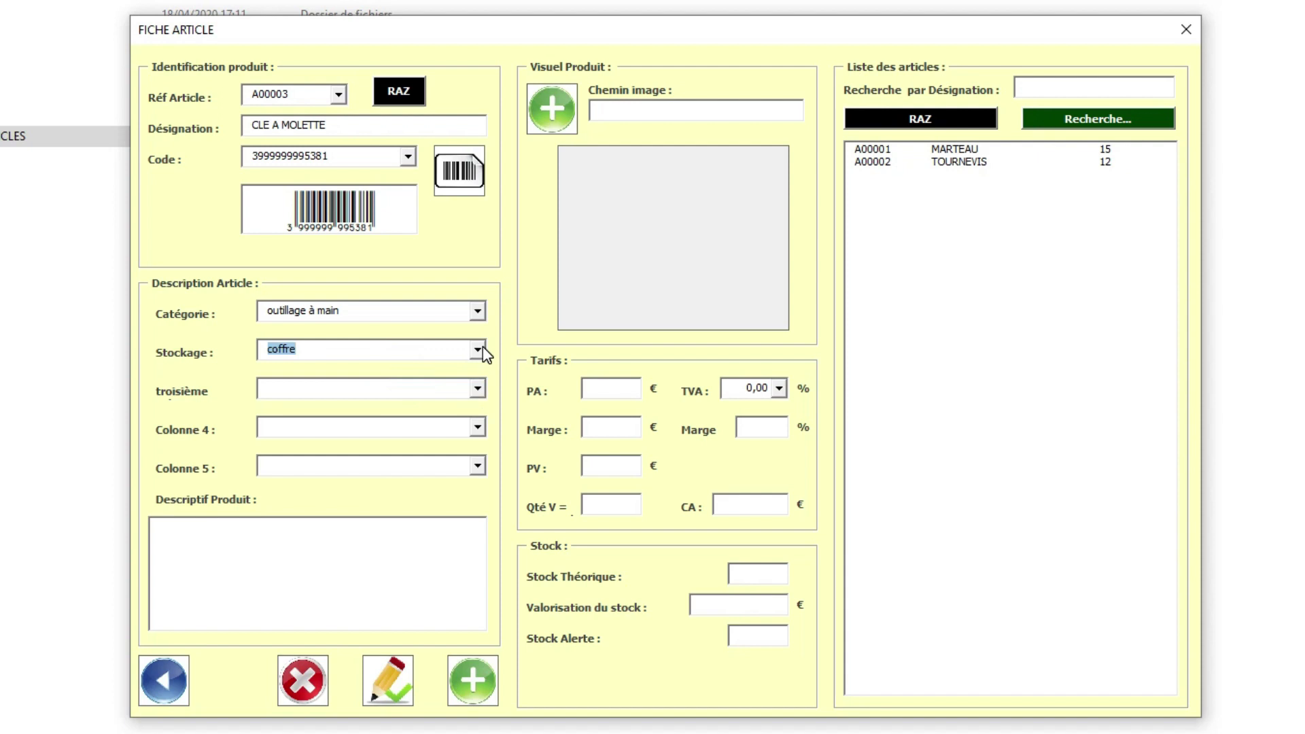
pyautogui.click(478, 349)
pyautogui.click(438, 365)
# Step: Enter purchase price 9,98, sale price 15,50 and stock 10, then create the CLE A MOLETTE article
pyautogui.click(608, 389)
pyautogui.write('9,98')
pyautogui.press('Tab')
pyautogui.press('Tab')
pyautogui.write('15,50')
pyautogui.press('Tab')
pyautogui.write('10')
pyautogui.press('Tab')
pyautogui.write('2')
pyautogui.press('Tab')
pyautogui.click(469, 679)
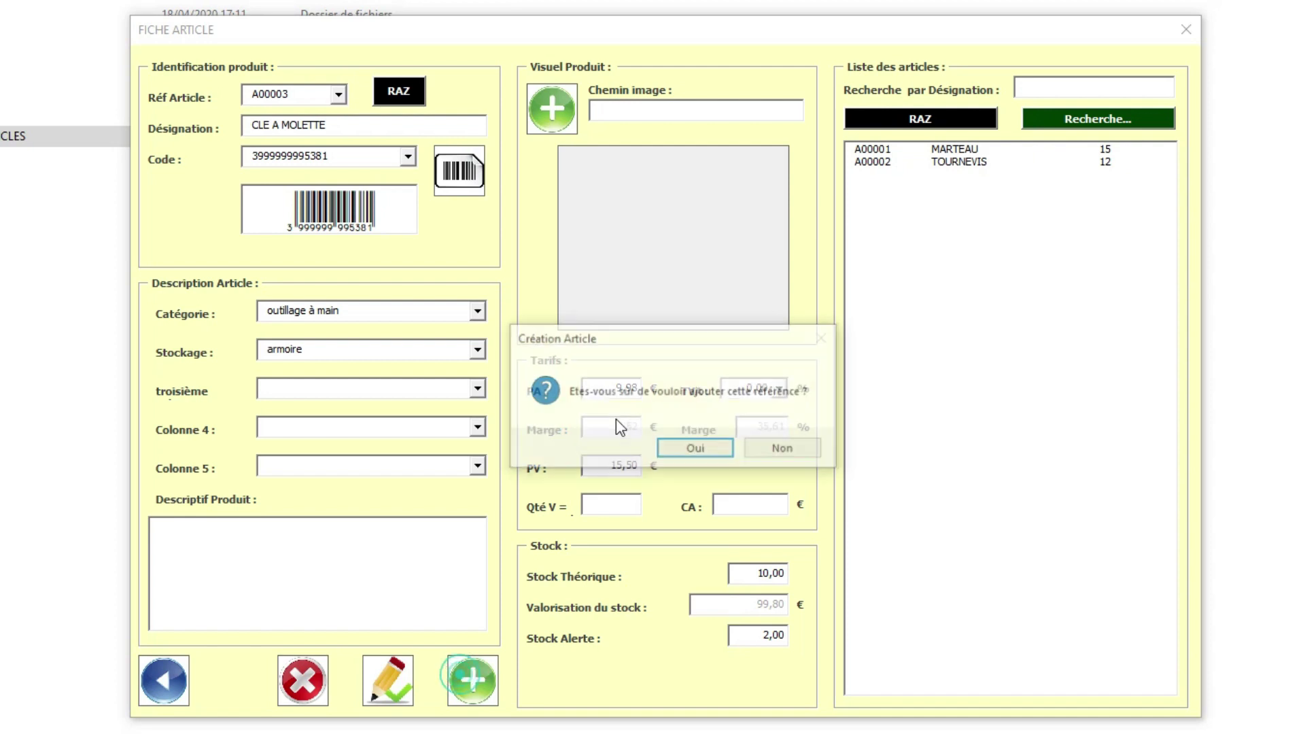
pyautogui.click(676, 446)
pyautogui.click(714, 435)
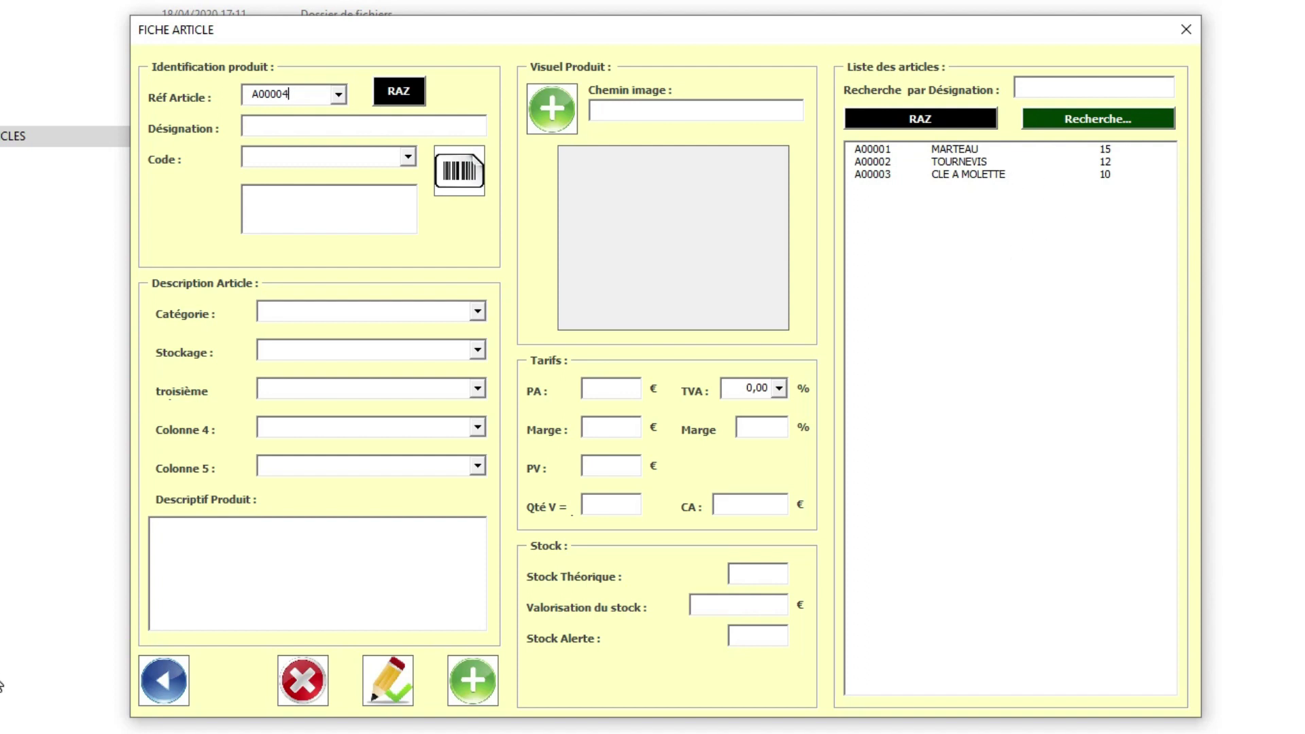
# Step: Load the TOURNEVIS article record, then close the article form back to the home menu
pyautogui.click(157, 687)
pyautogui.click(979, 163)
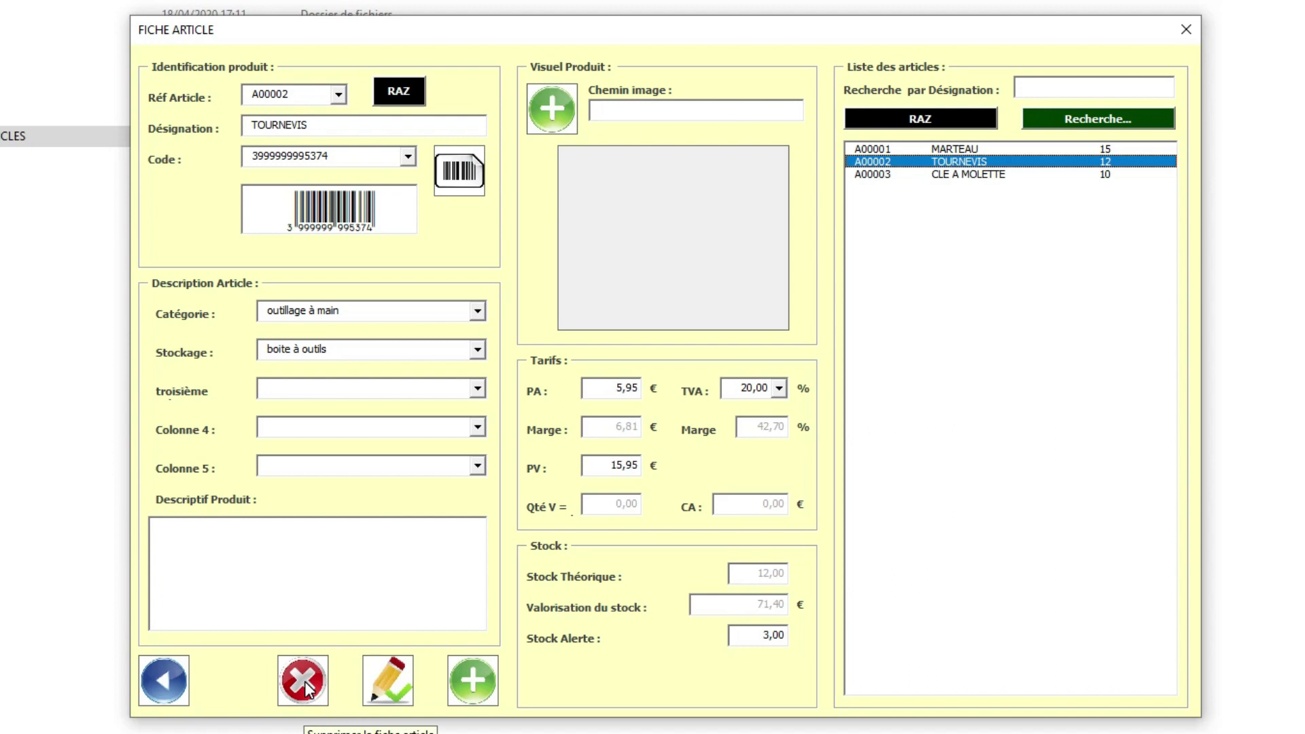
pyautogui.click(168, 674)
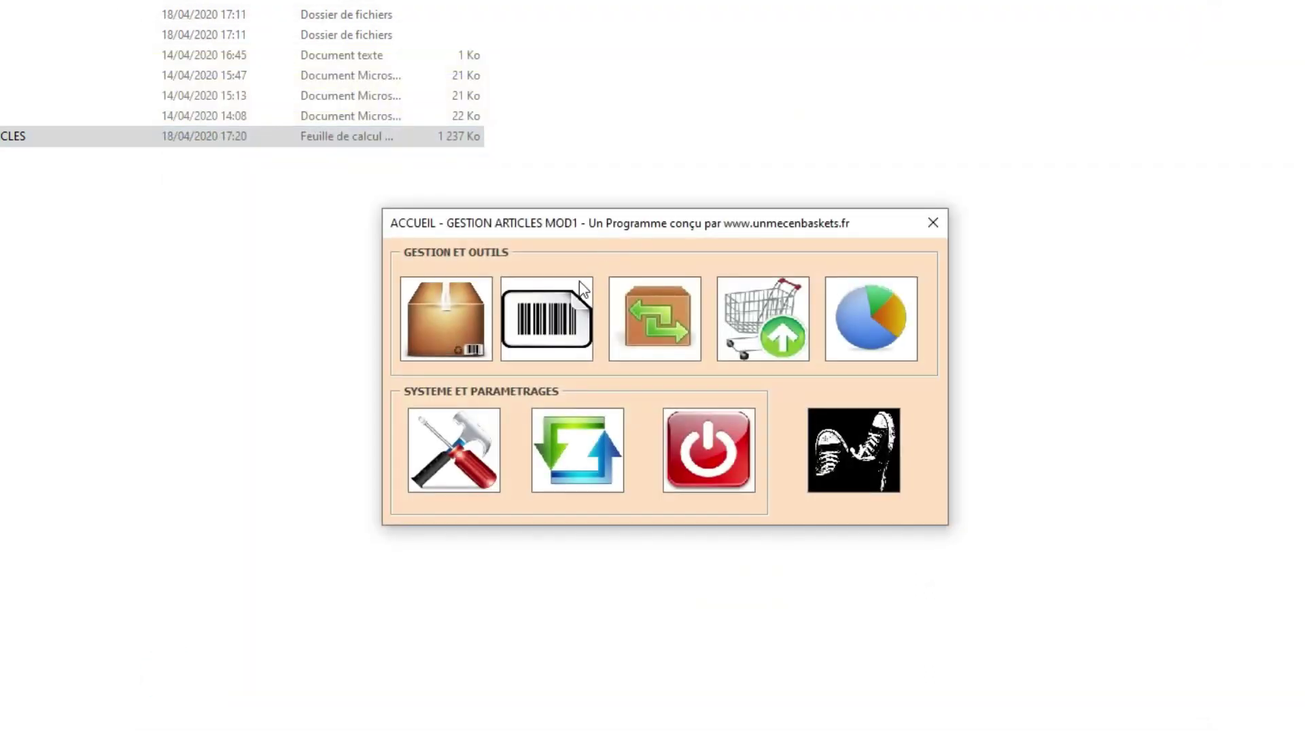
pyautogui.click(551, 327)
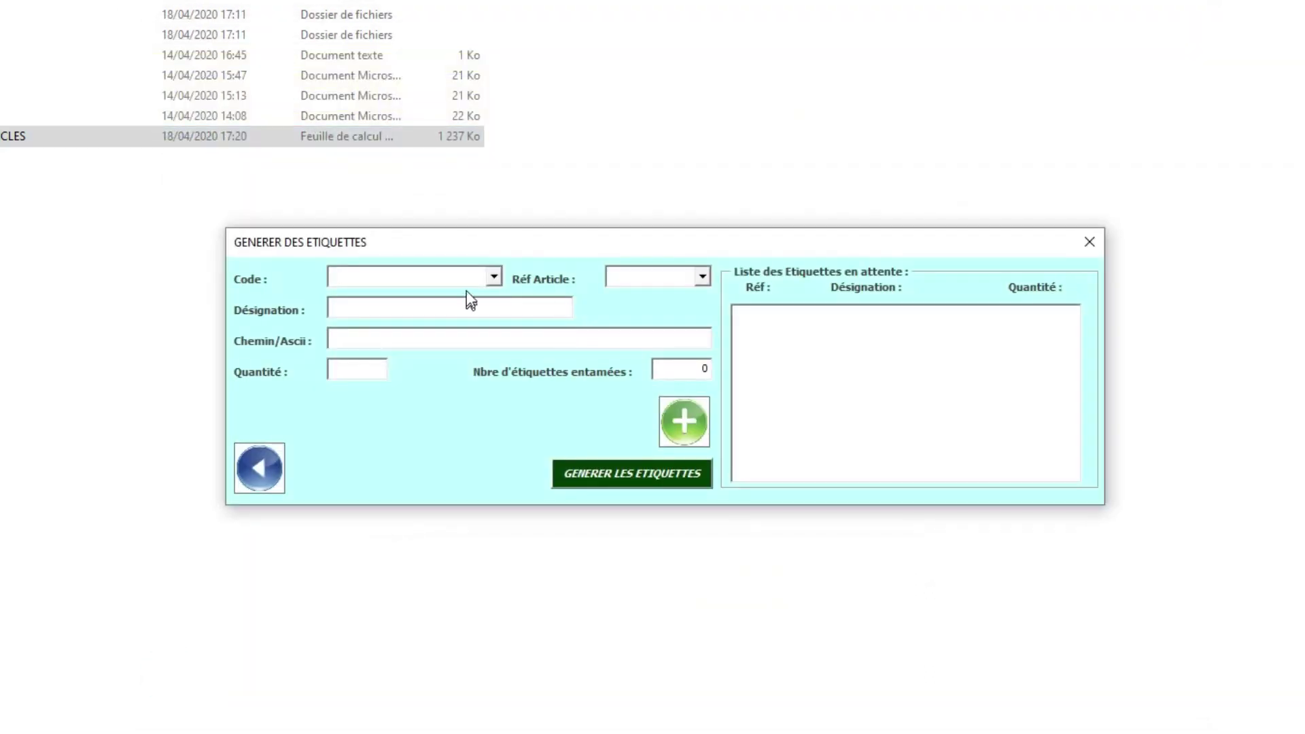
pyautogui.click(496, 274)
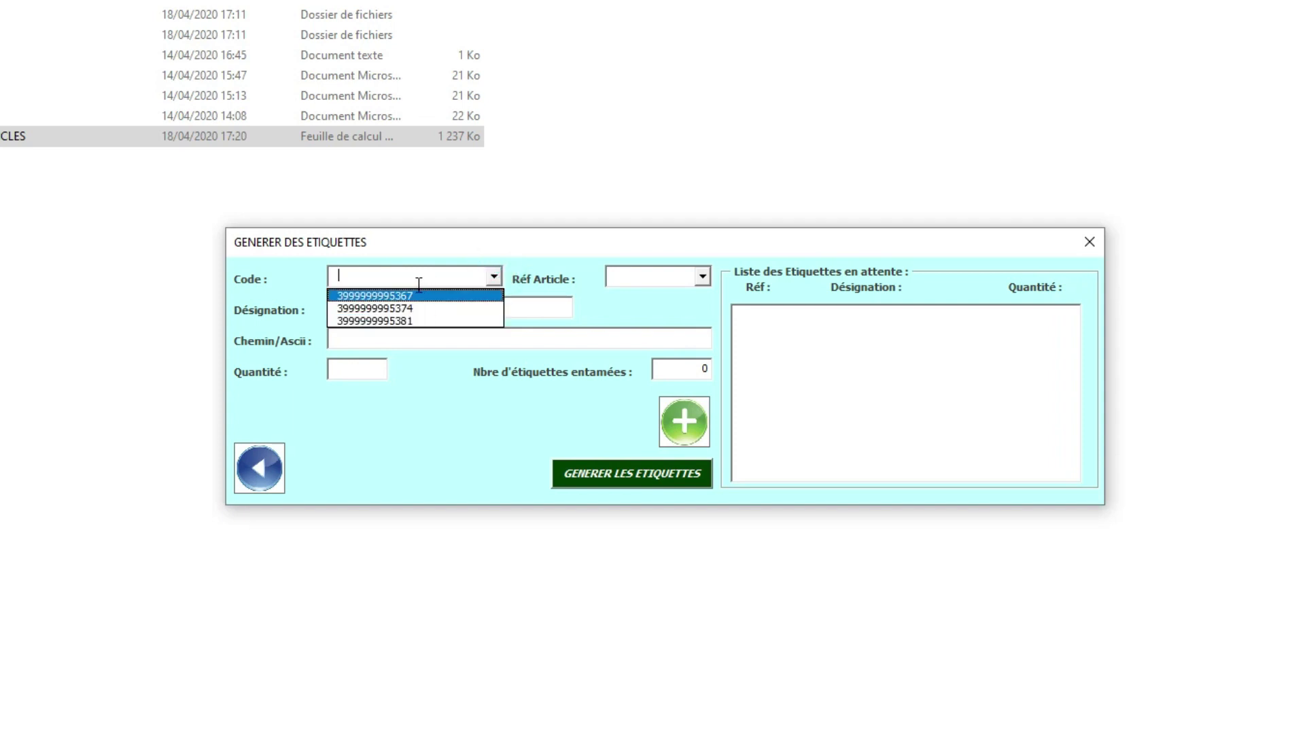
pyautogui.click(383, 275)
pyautogui.click(496, 275)
pyautogui.click(475, 299)
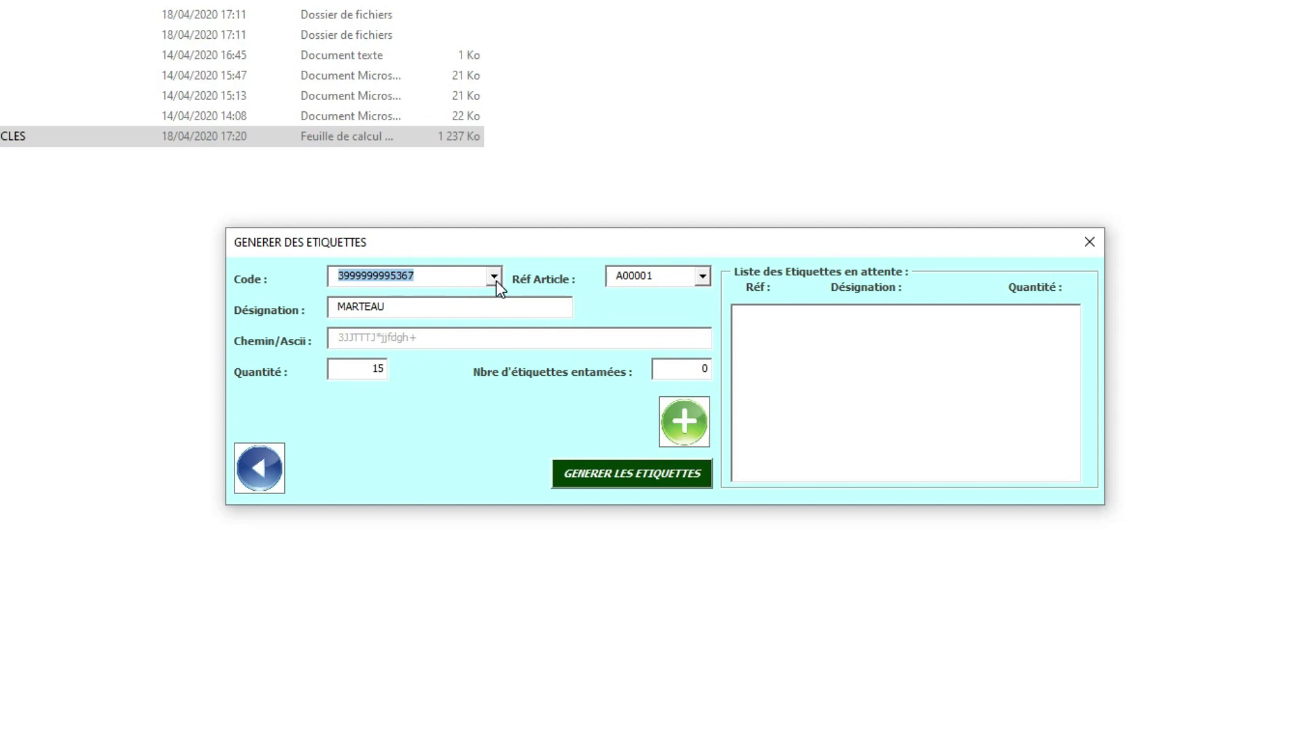
pyautogui.click(495, 276)
pyautogui.click(469, 310)
pyautogui.click(476, 274)
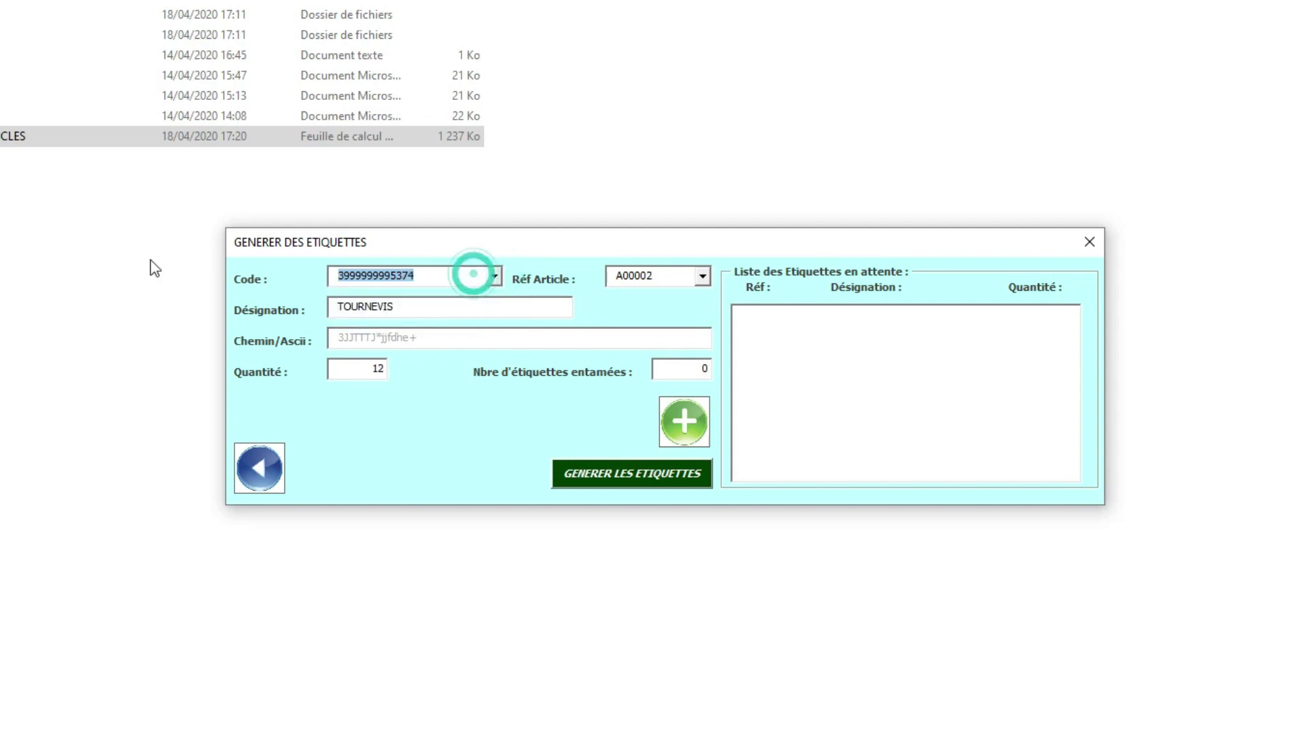
pyautogui.click(493, 275)
pyautogui.click(452, 320)
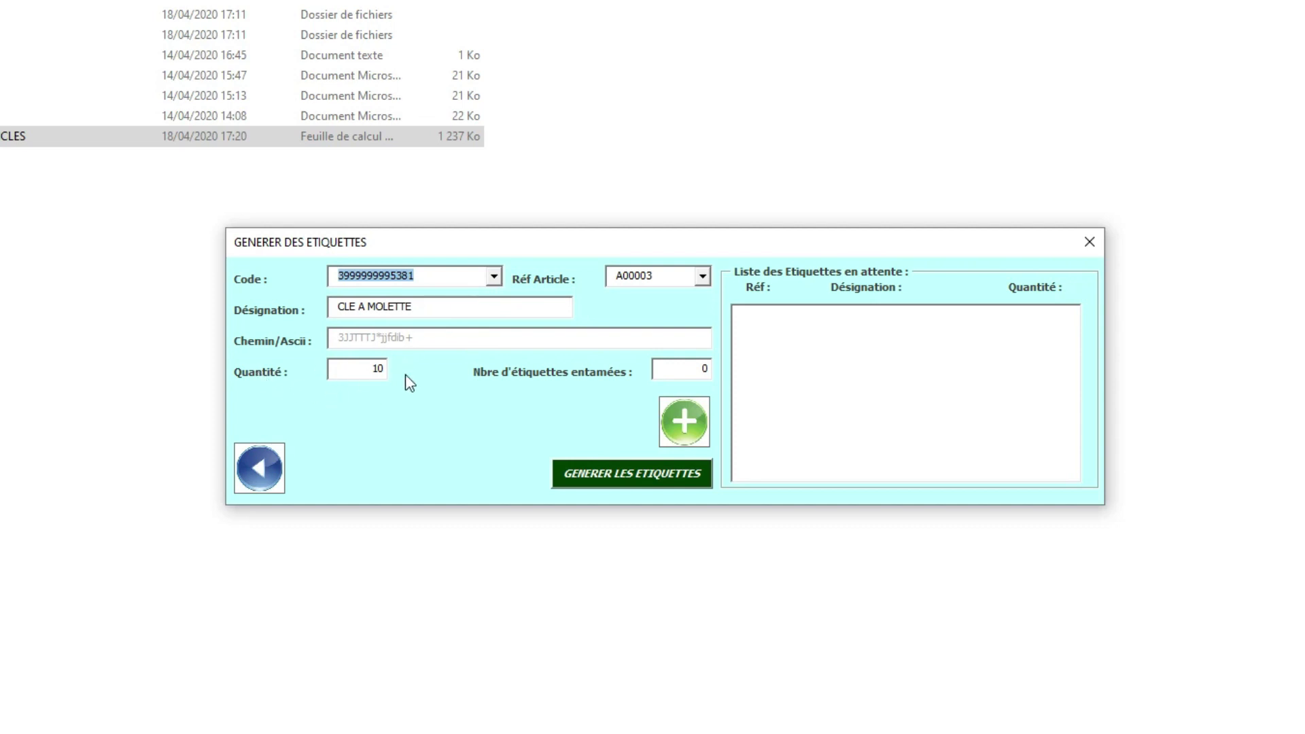
pyautogui.doubleClick(343, 373)
pyautogui.write('5')
pyautogui.press('Tab')
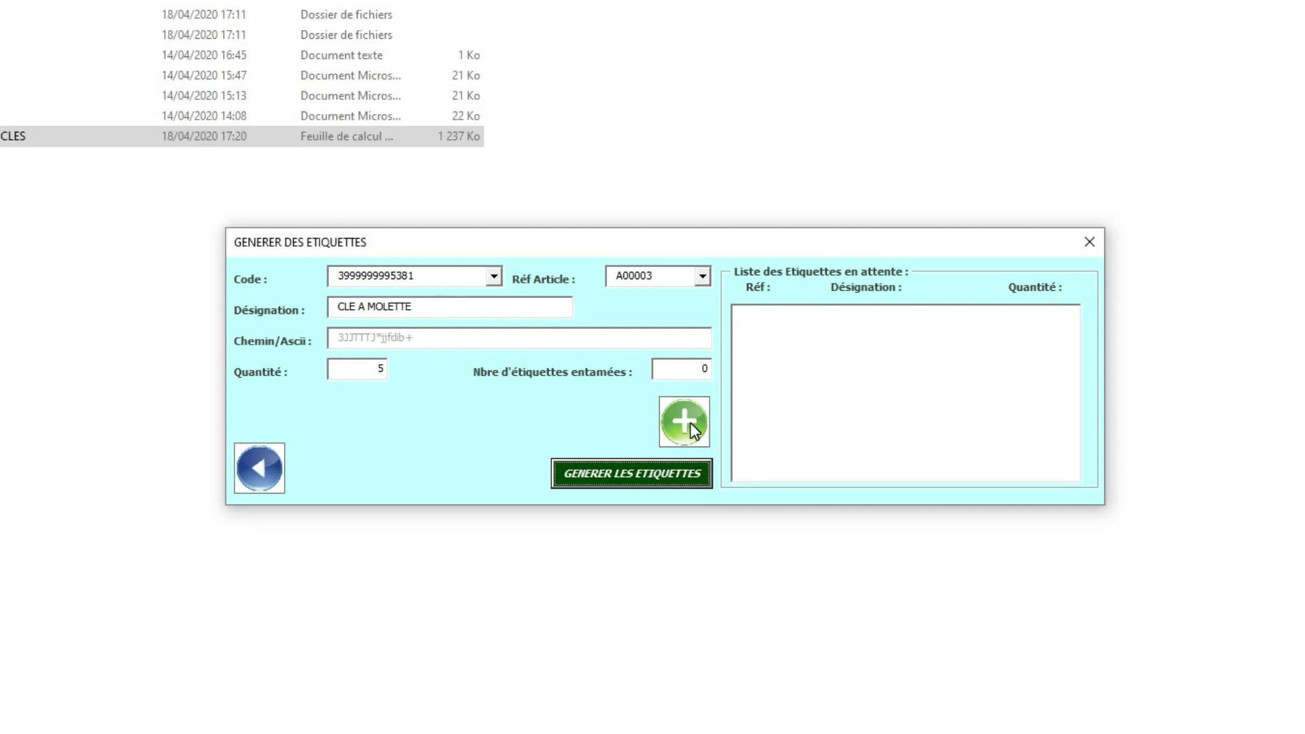
pyautogui.click(690, 421)
pyautogui.click(680, 435)
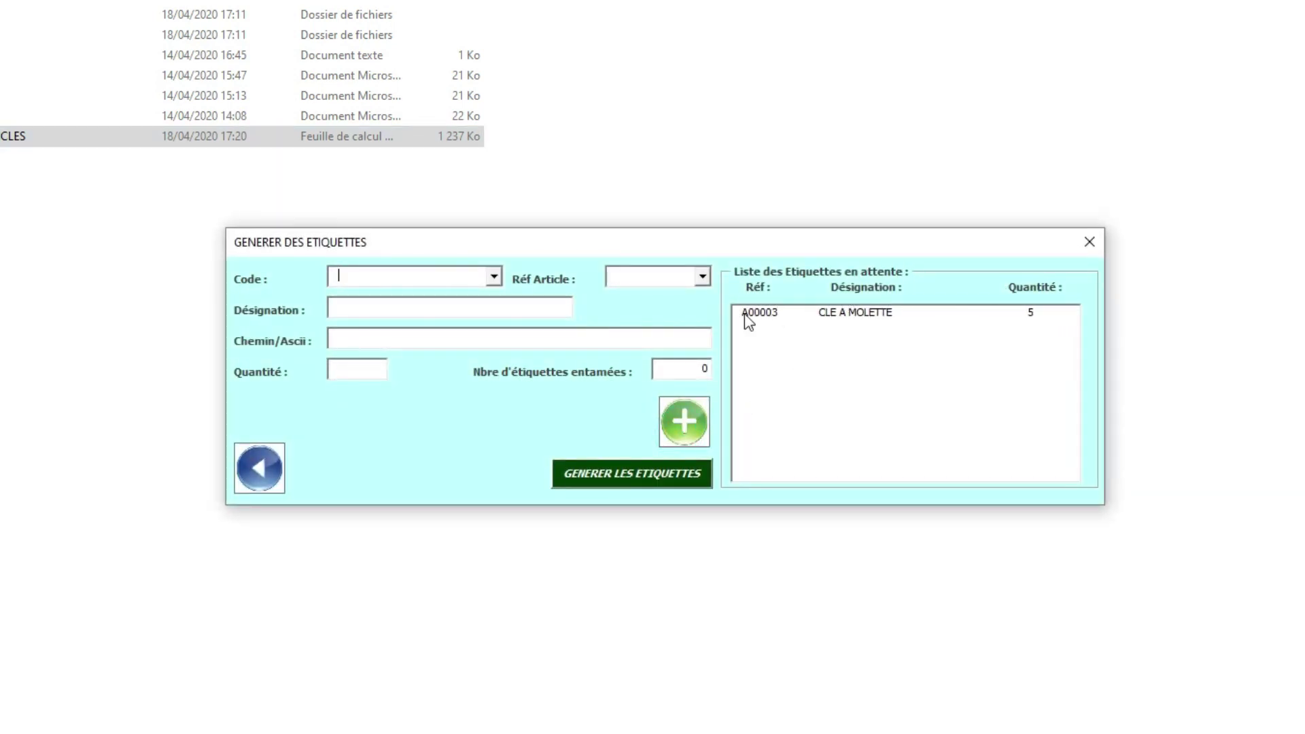
# Step: Queue labels for TOURNEVIS (12) and MARTEAU (15) as well
pyautogui.click(501, 274)
pyautogui.click(475, 300)
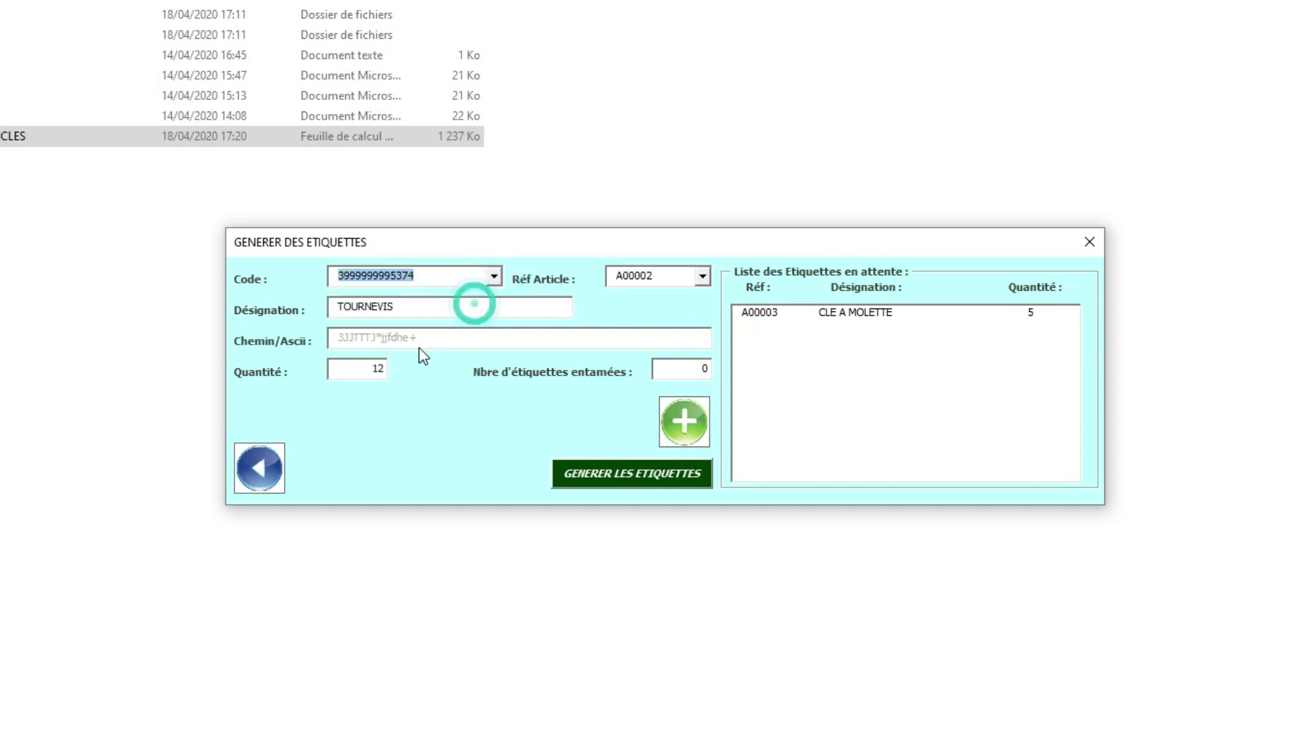
pyautogui.click(698, 421)
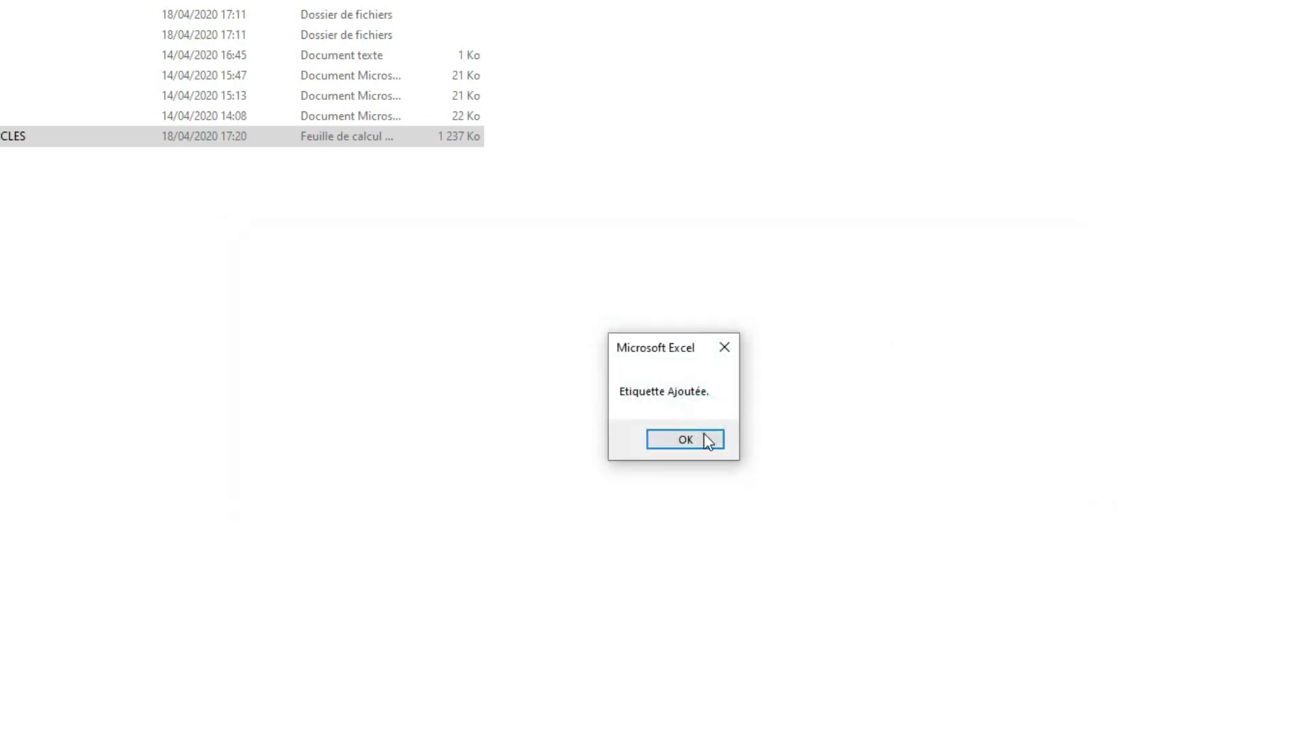
pyautogui.click(703, 438)
pyautogui.click(494, 277)
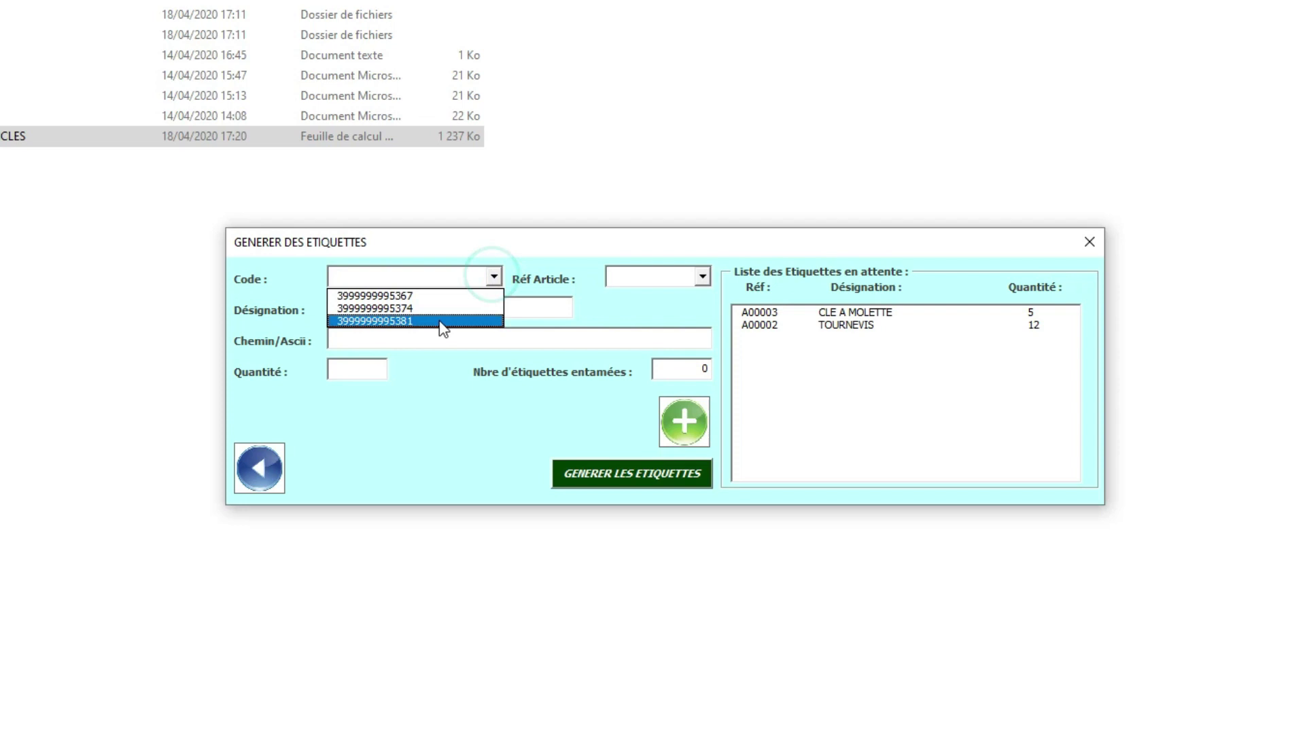
pyautogui.click(417, 292)
pyautogui.click(682, 421)
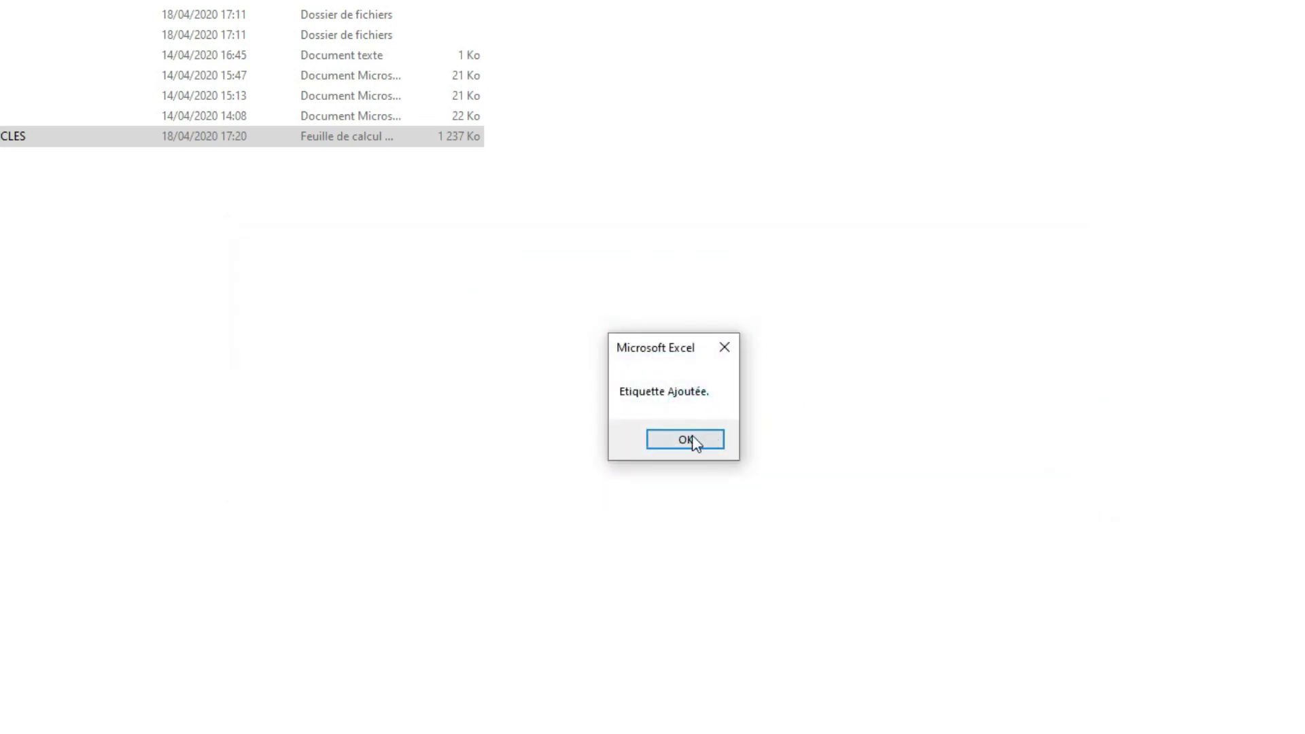
pyautogui.click(692, 438)
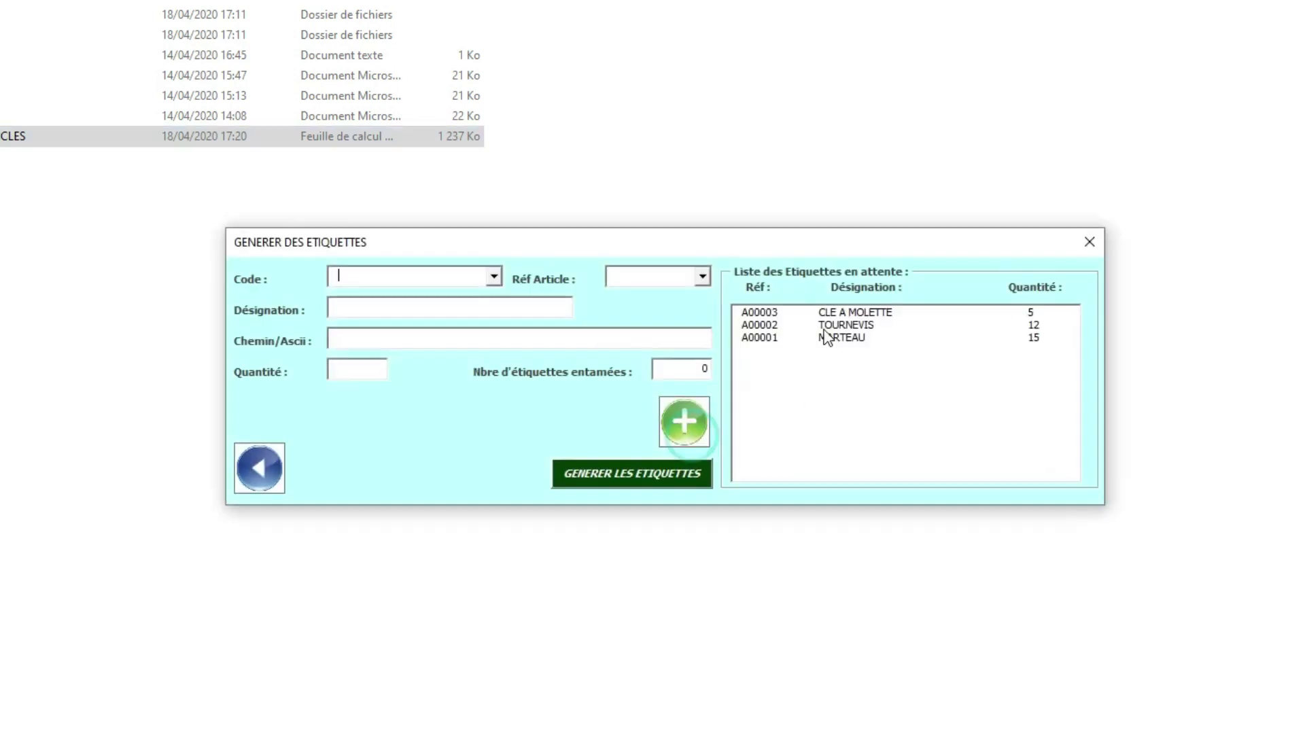
# Step: Generate labels for CLE A MOLETTE, TOURNEVIS and MARTEAU, acknowledge, and switch to the Word document
pyautogui.click(644, 473)
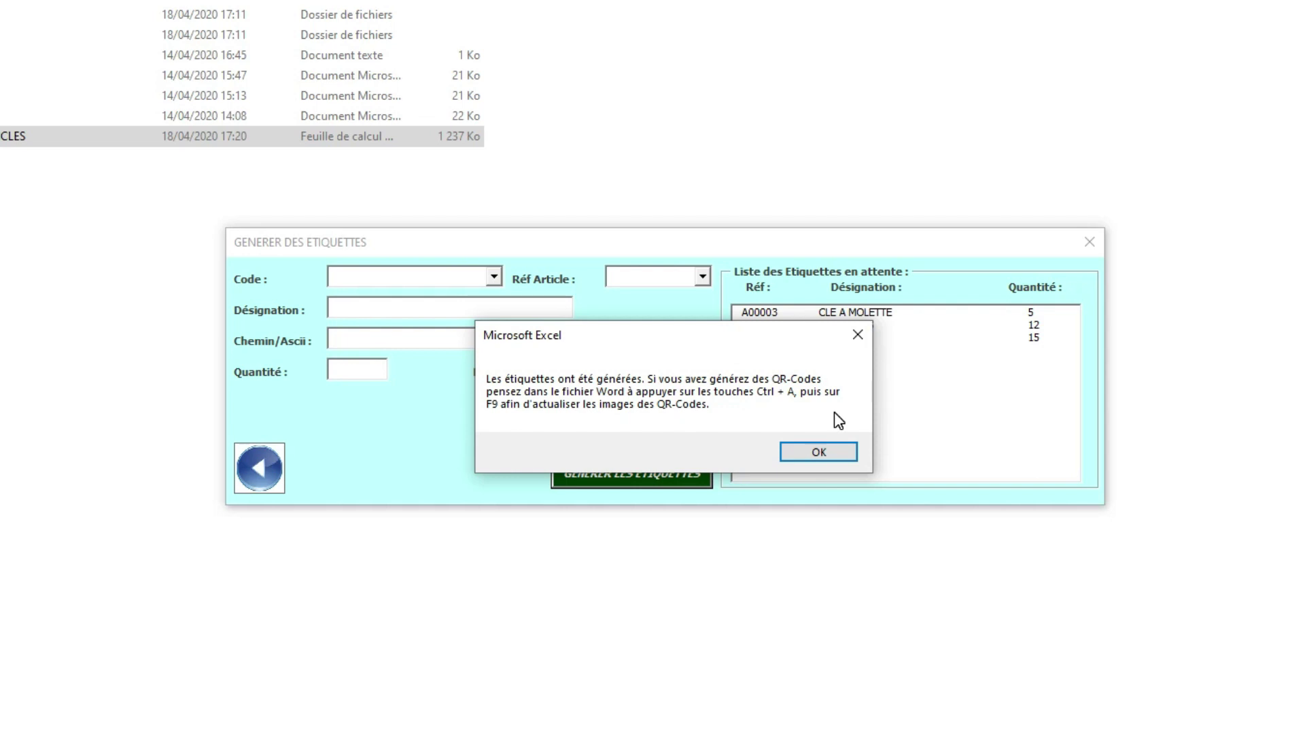
pyautogui.click(831, 450)
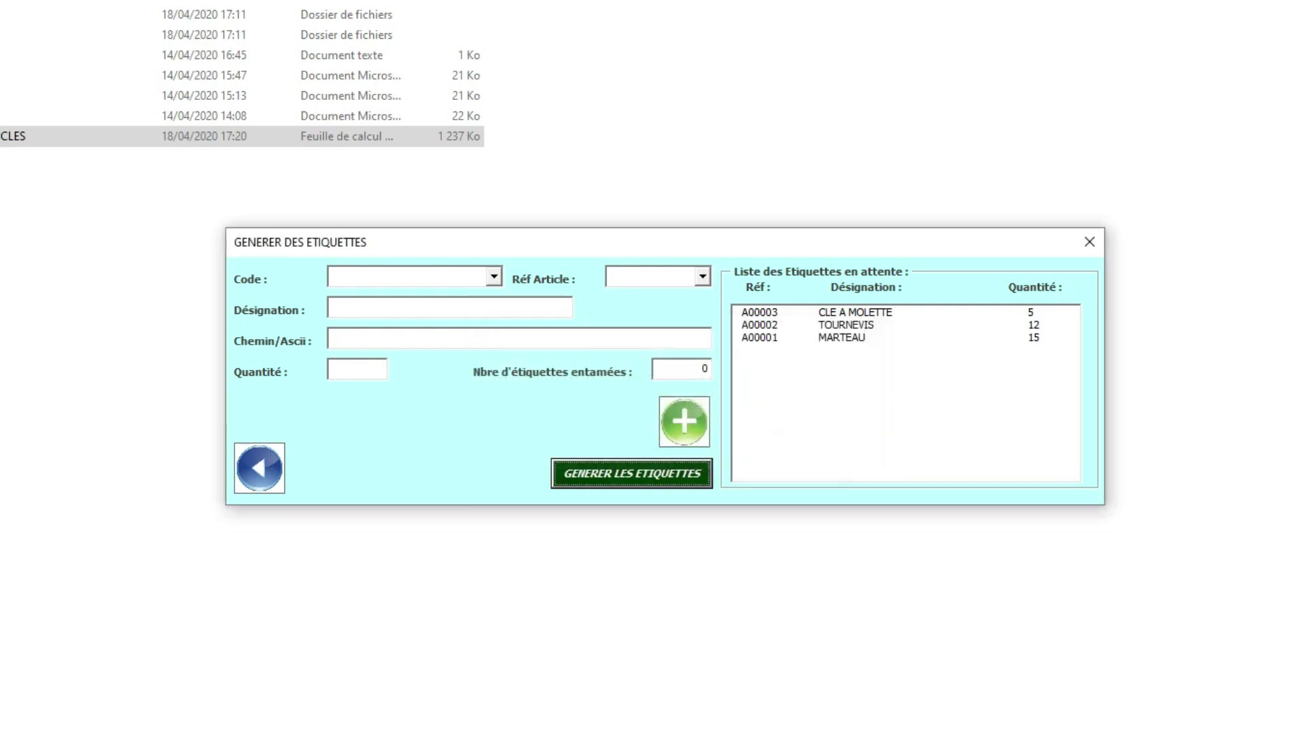
pyautogui.click(627, 465)
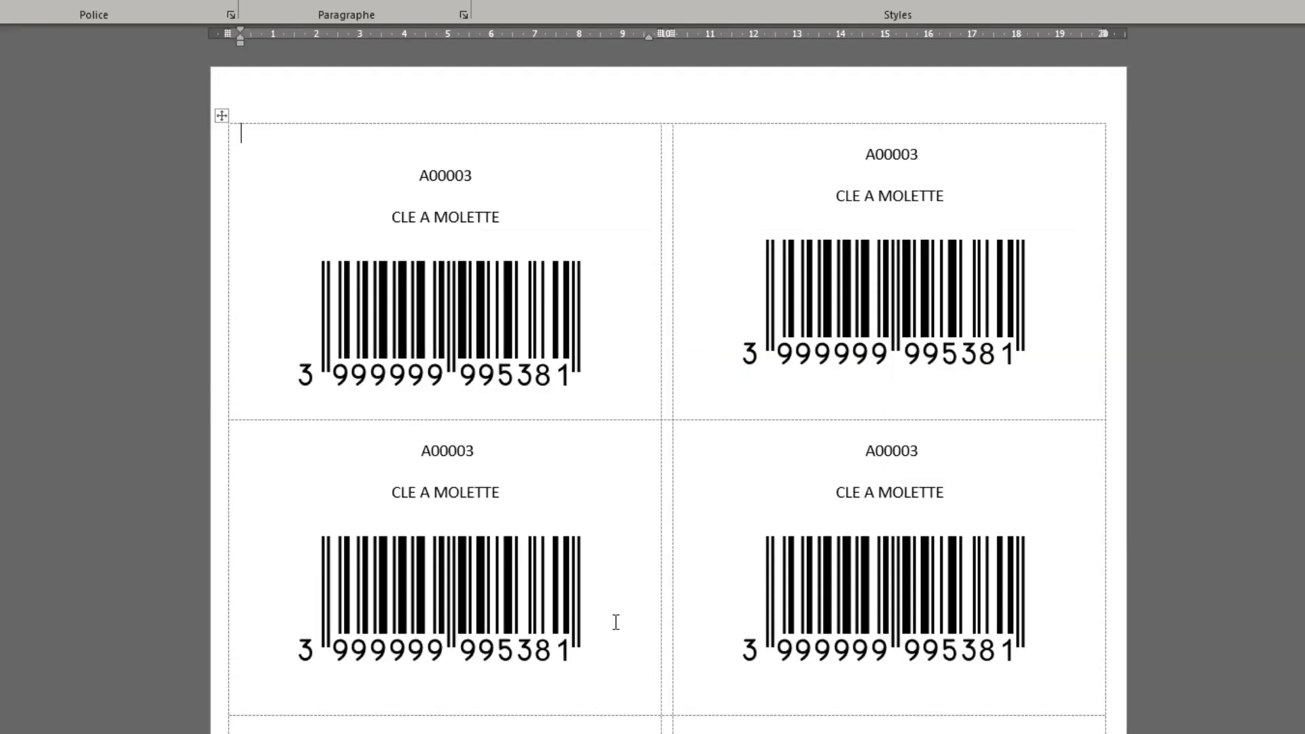
# Step: Scroll through the CLE A MOLETTE and TOURNEVIS barcode labels, then close Word without saving
pyautogui.hotkey('ctrl', 'a')
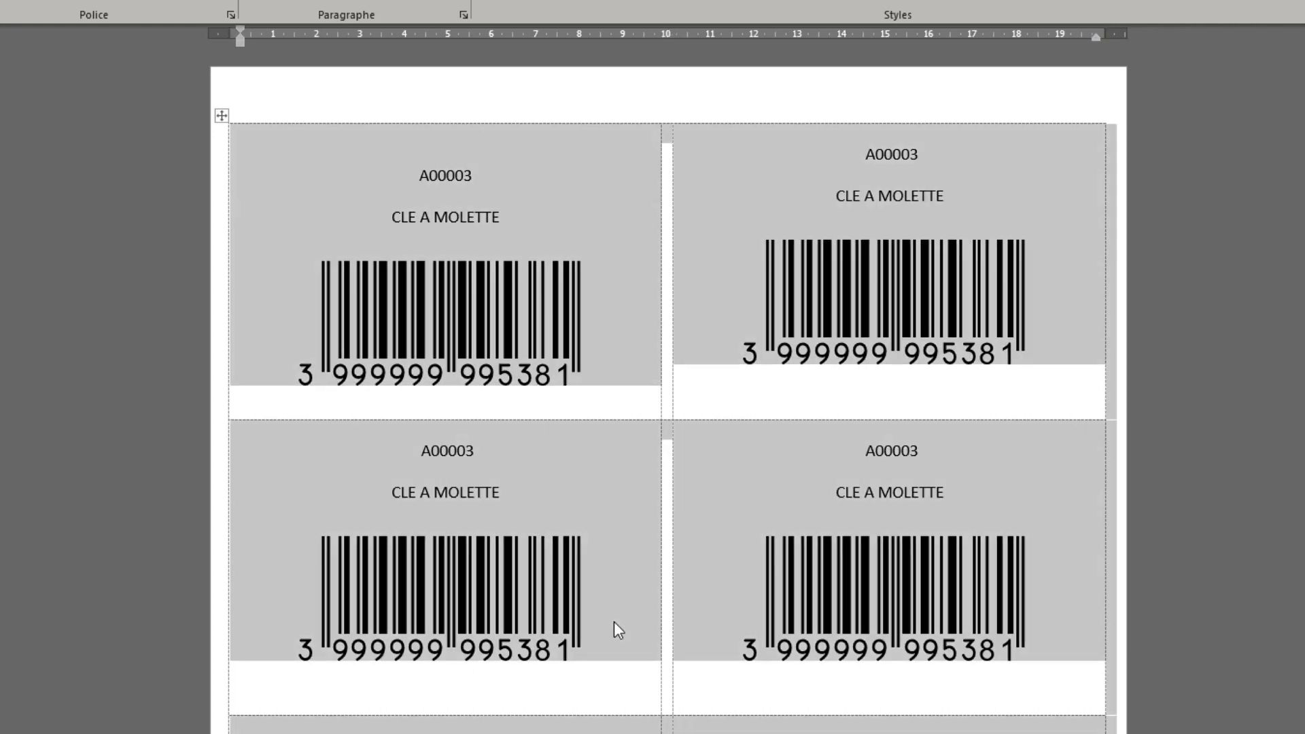
pyautogui.click(613, 602)
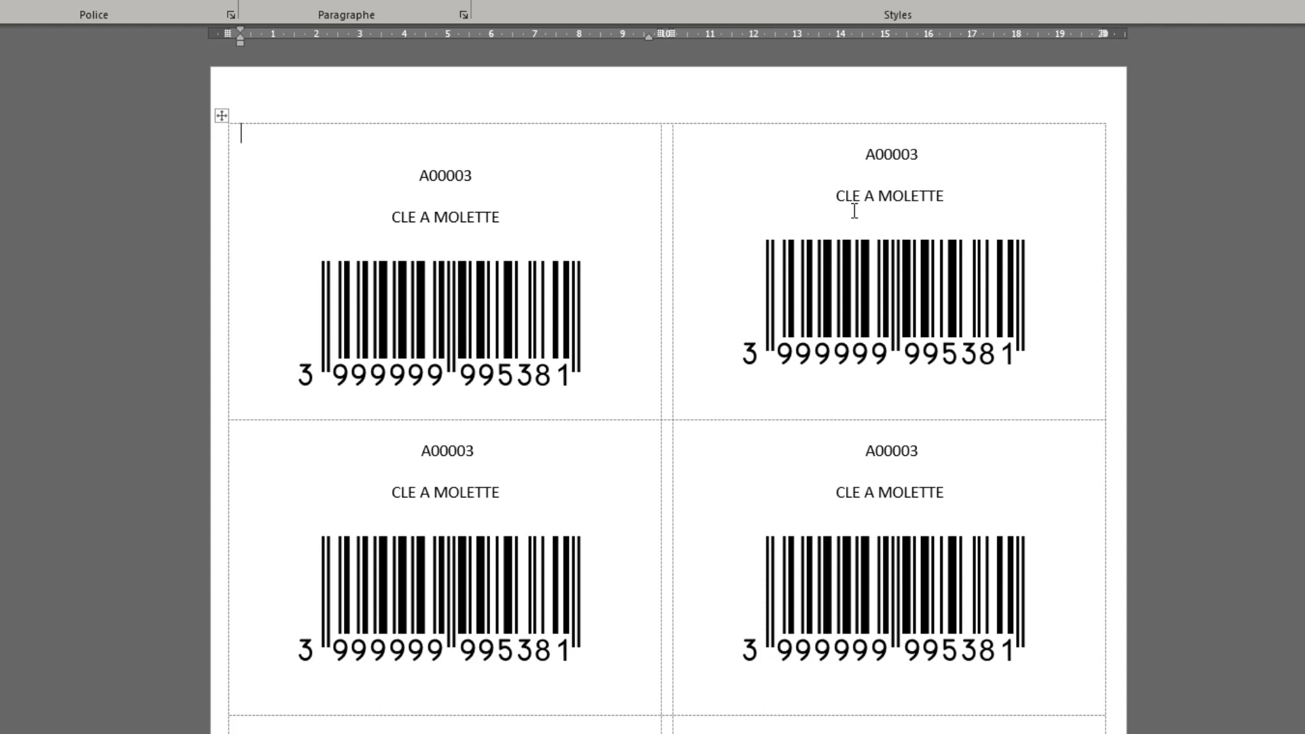
pyautogui.scroll(-1, 691, 635)
pyautogui.scroll(-2, 692, 637)
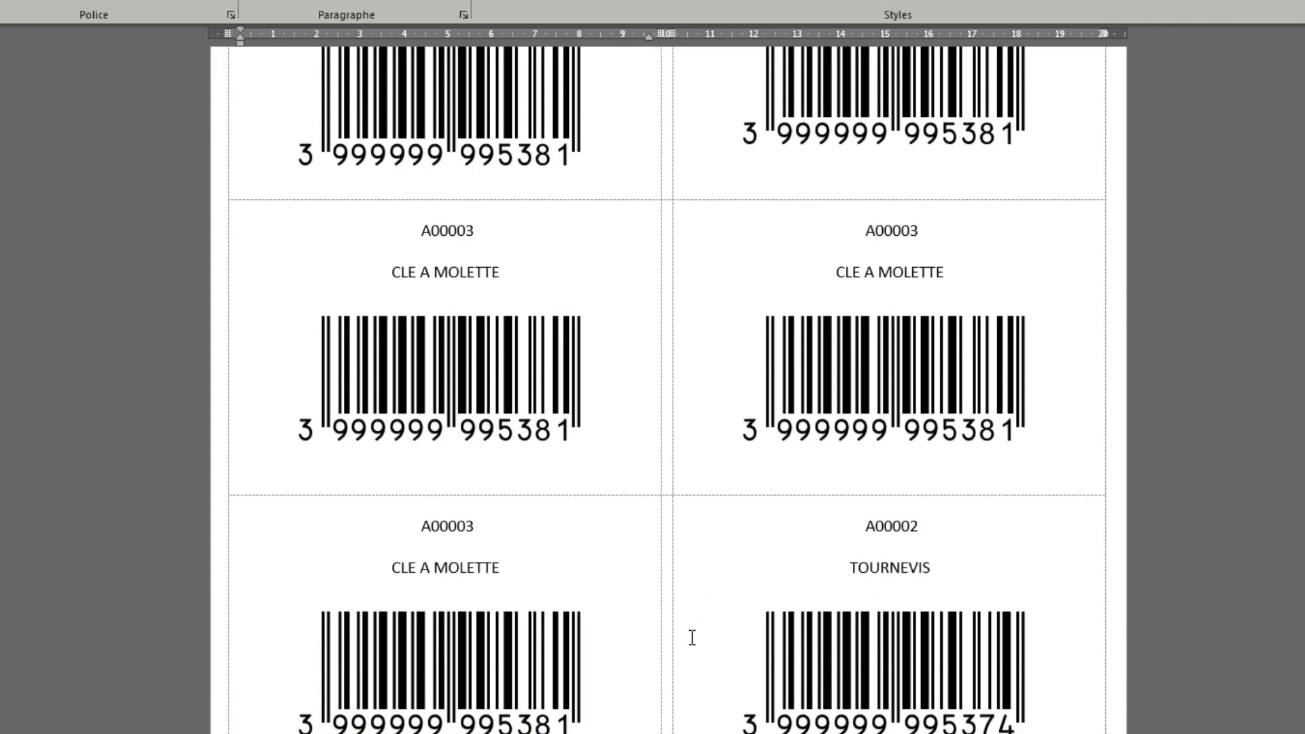
pyautogui.scroll(-1, 692, 637)
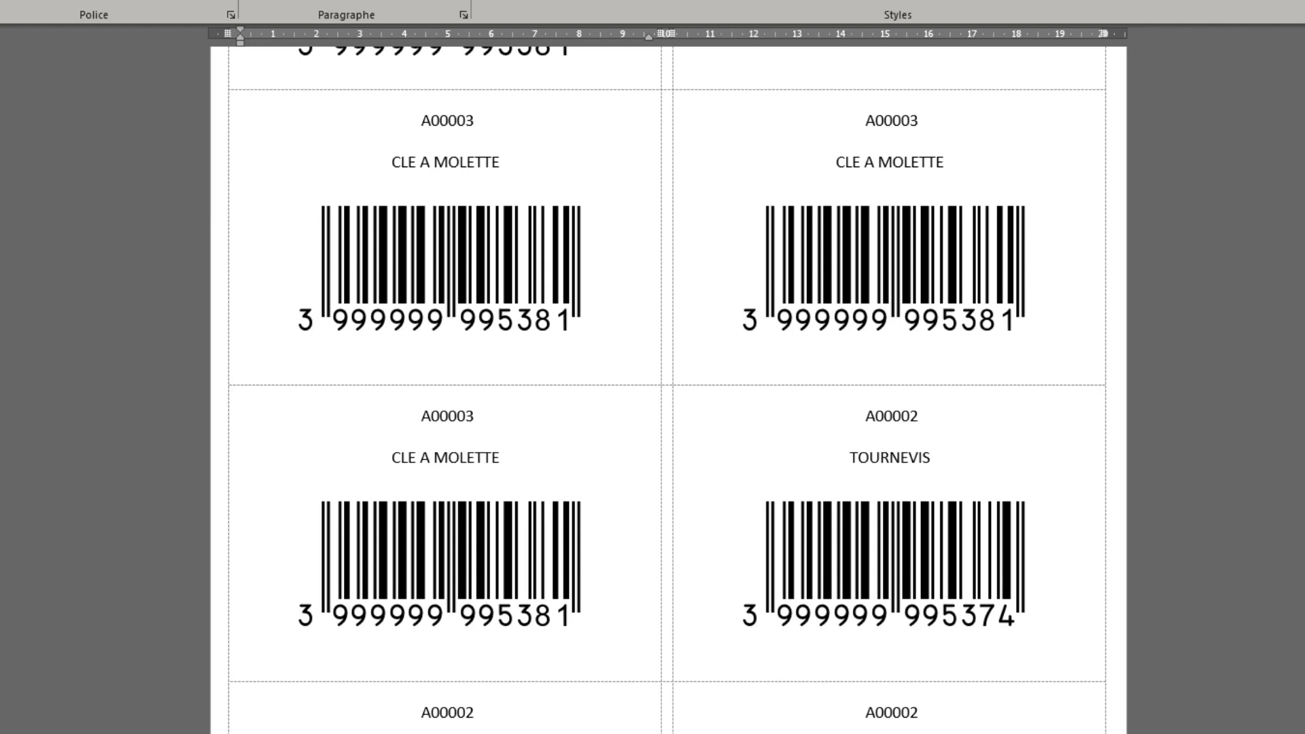
pyautogui.hotkey('alt', 'F4')
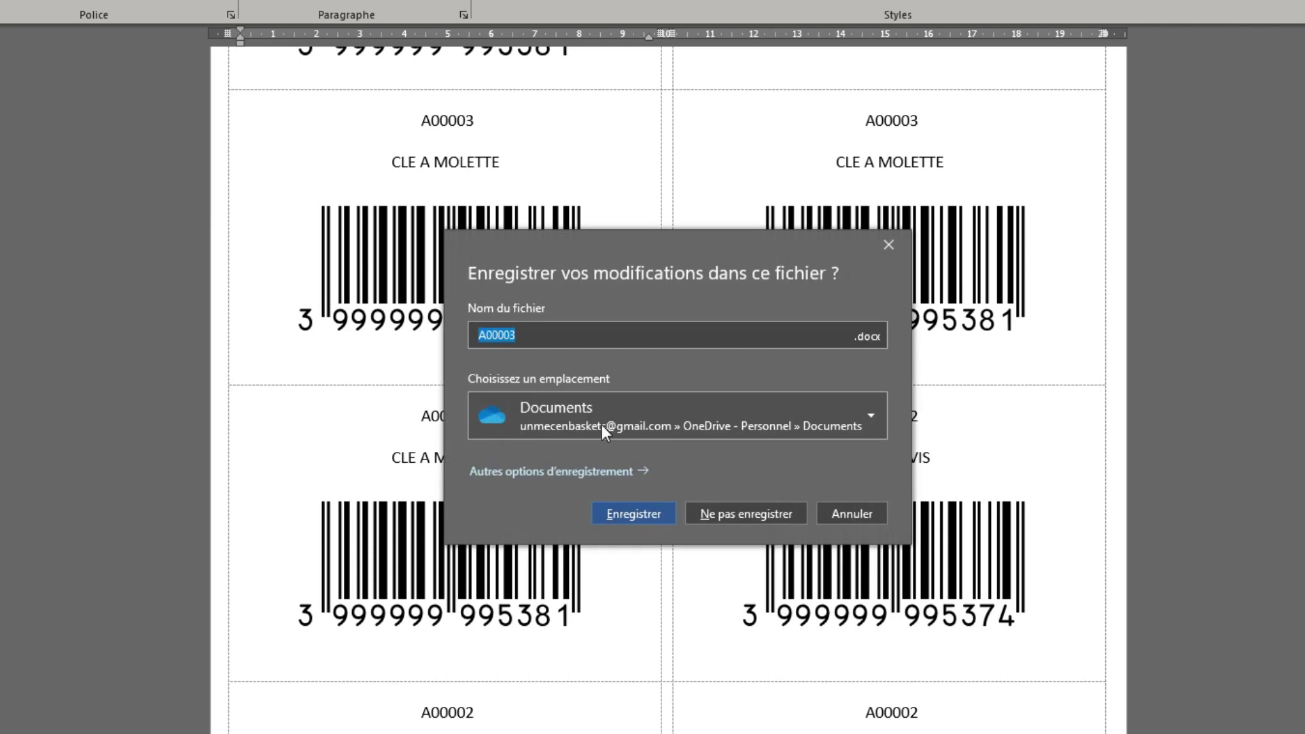
pyautogui.click(765, 519)
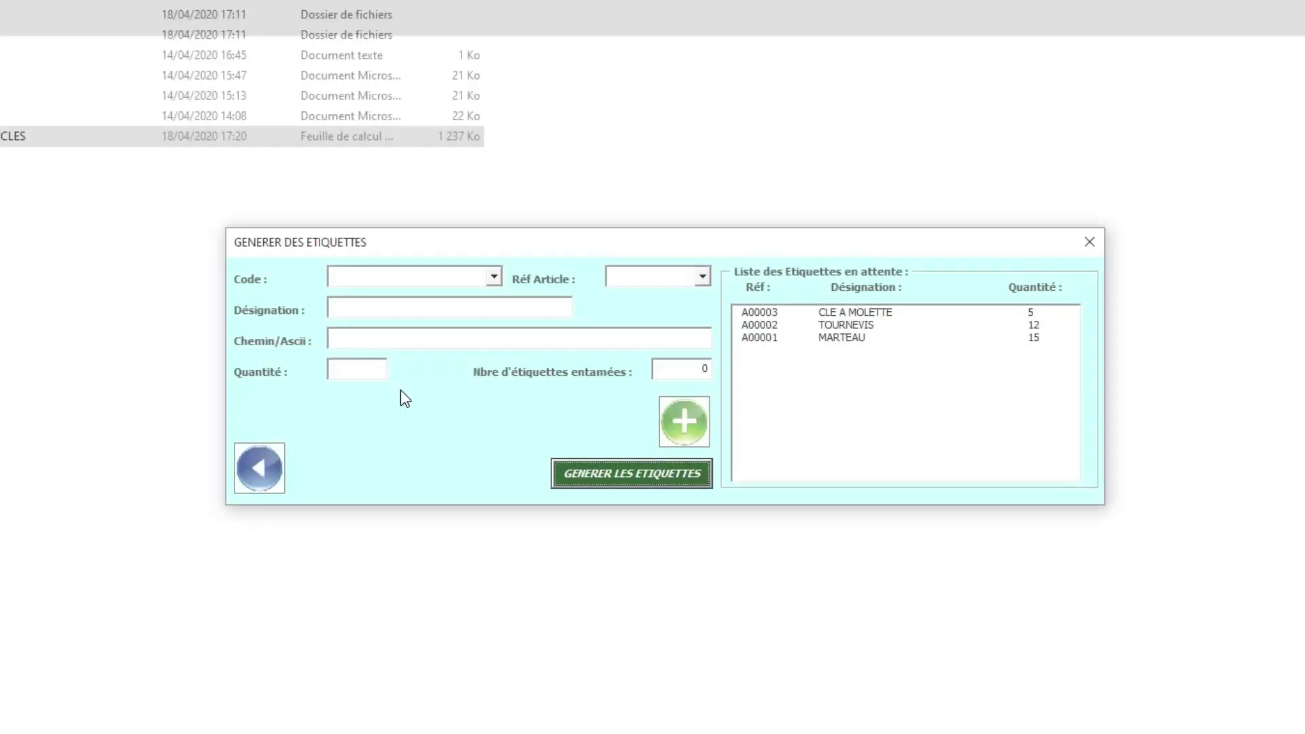
# Step: Leave the label generator and browse the MARTEAU, TOURNEVIS and CLE A MOLETTE records, checking zero stock
pyautogui.click(266, 469)
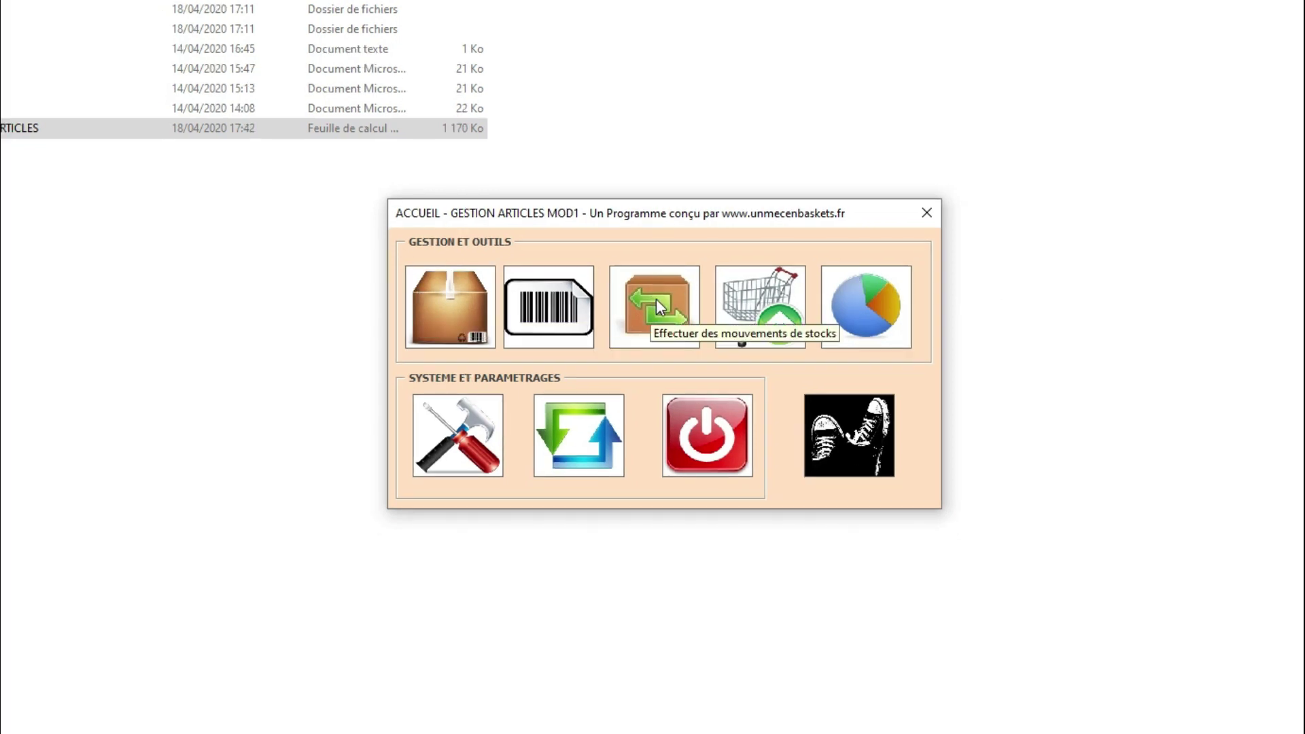
pyautogui.click(435, 312)
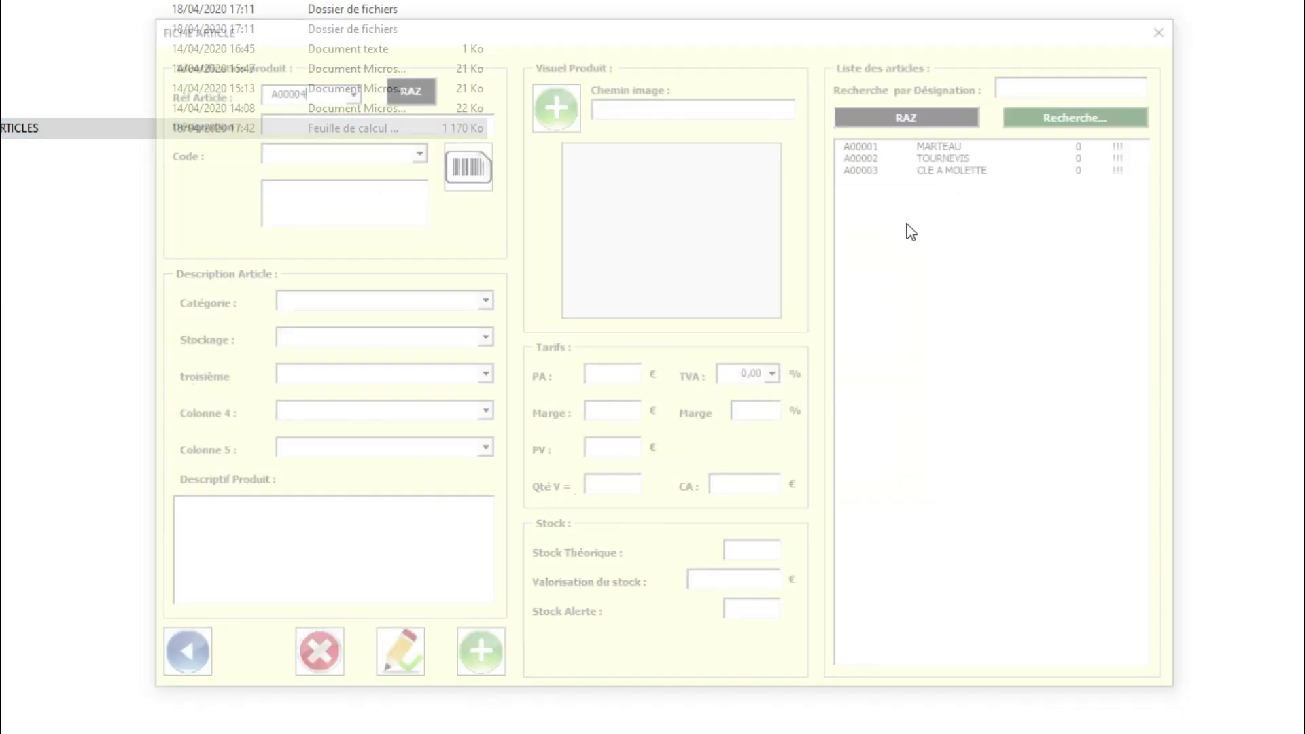
pyautogui.click(1088, 140)
pyautogui.click(1082, 166)
pyautogui.press('Up')
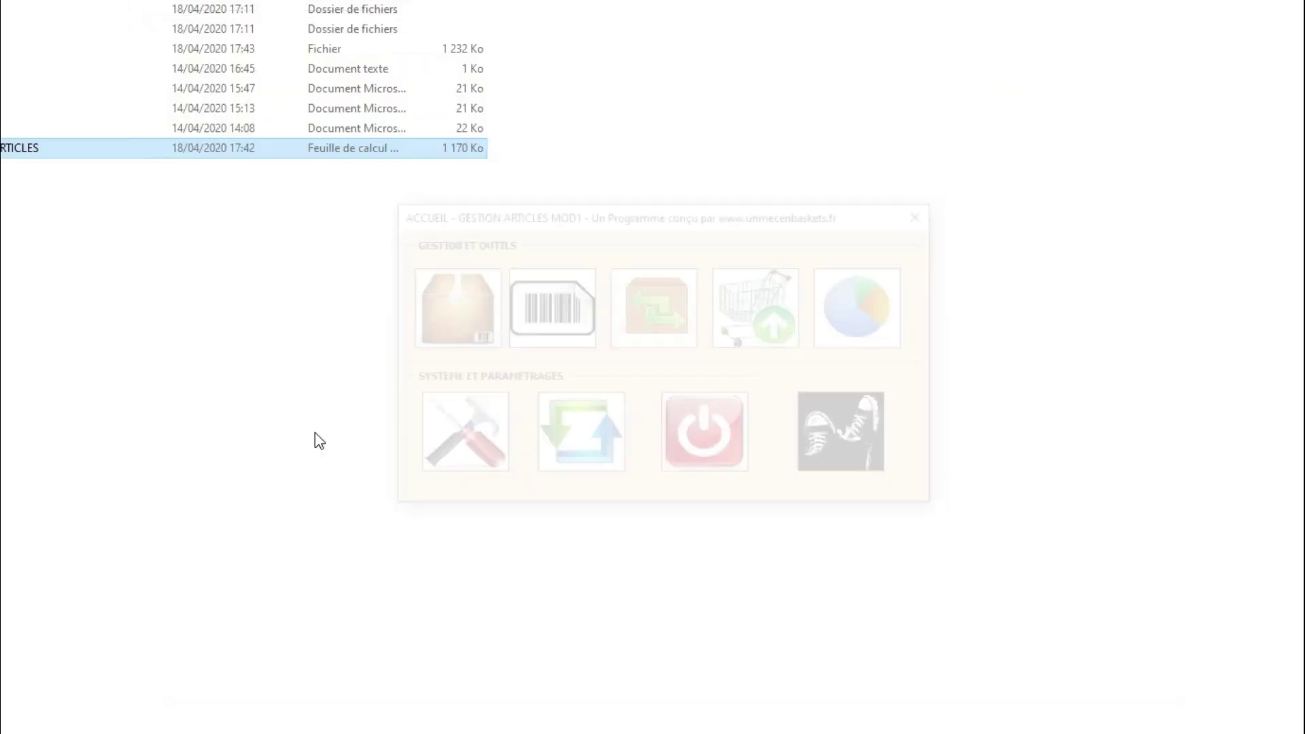
# Step: In the stock movement form, add an incoming movement of 10 for MARTEAU
pyautogui.click(654, 303)
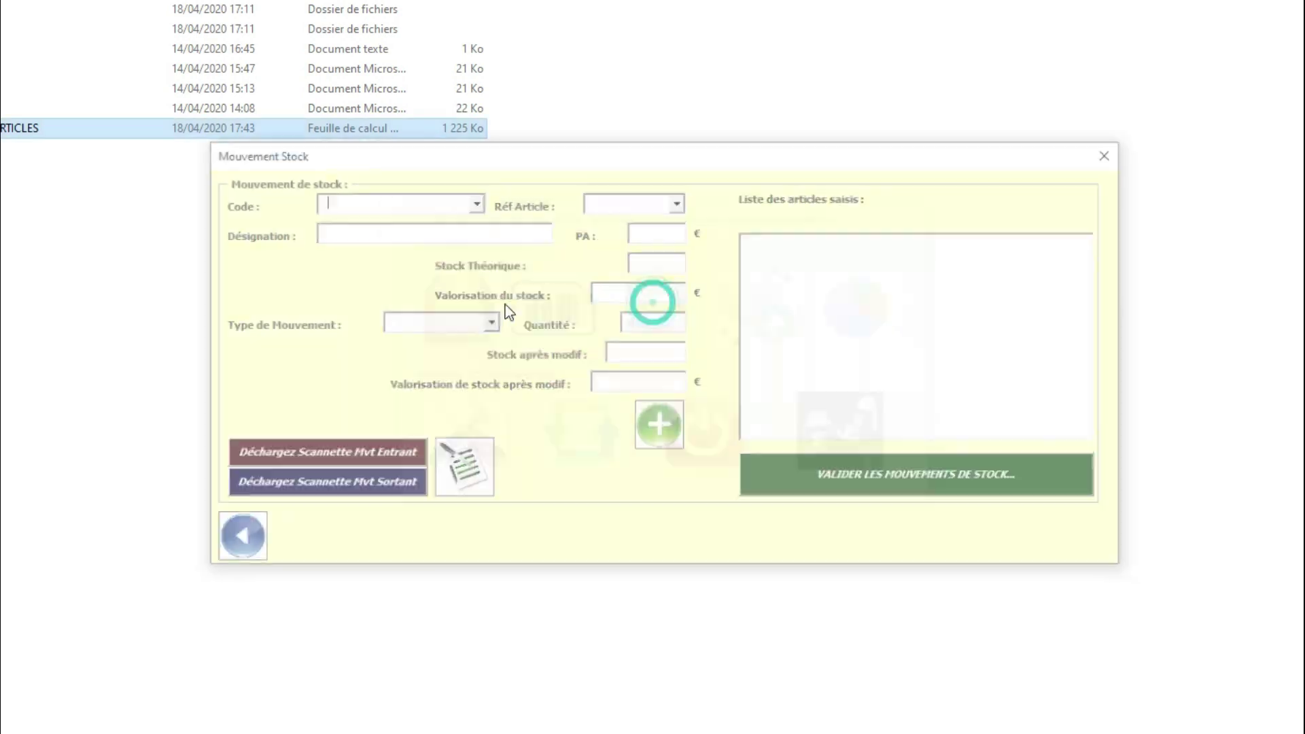
pyautogui.click(473, 195)
pyautogui.click(453, 219)
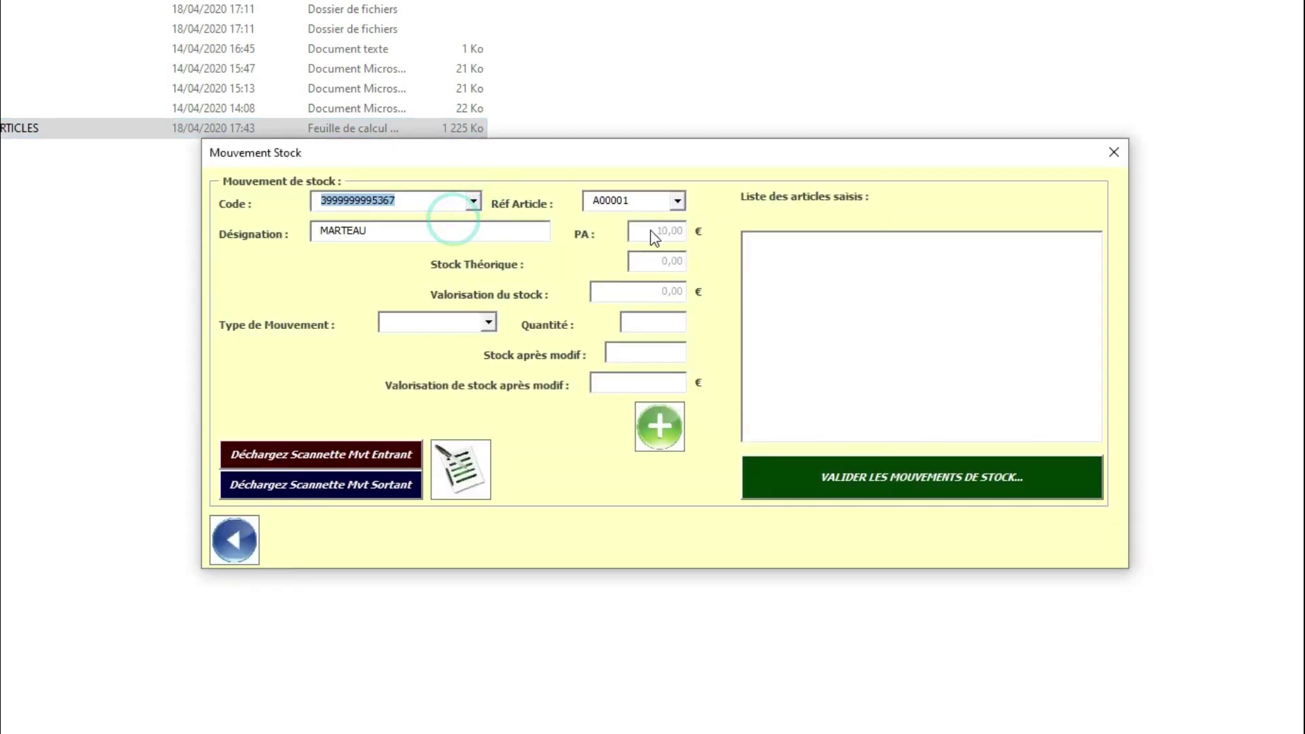
pyautogui.click(489, 323)
pyautogui.click(466, 336)
pyautogui.click(663, 321)
pyautogui.write('10')
pyautogui.click(669, 435)
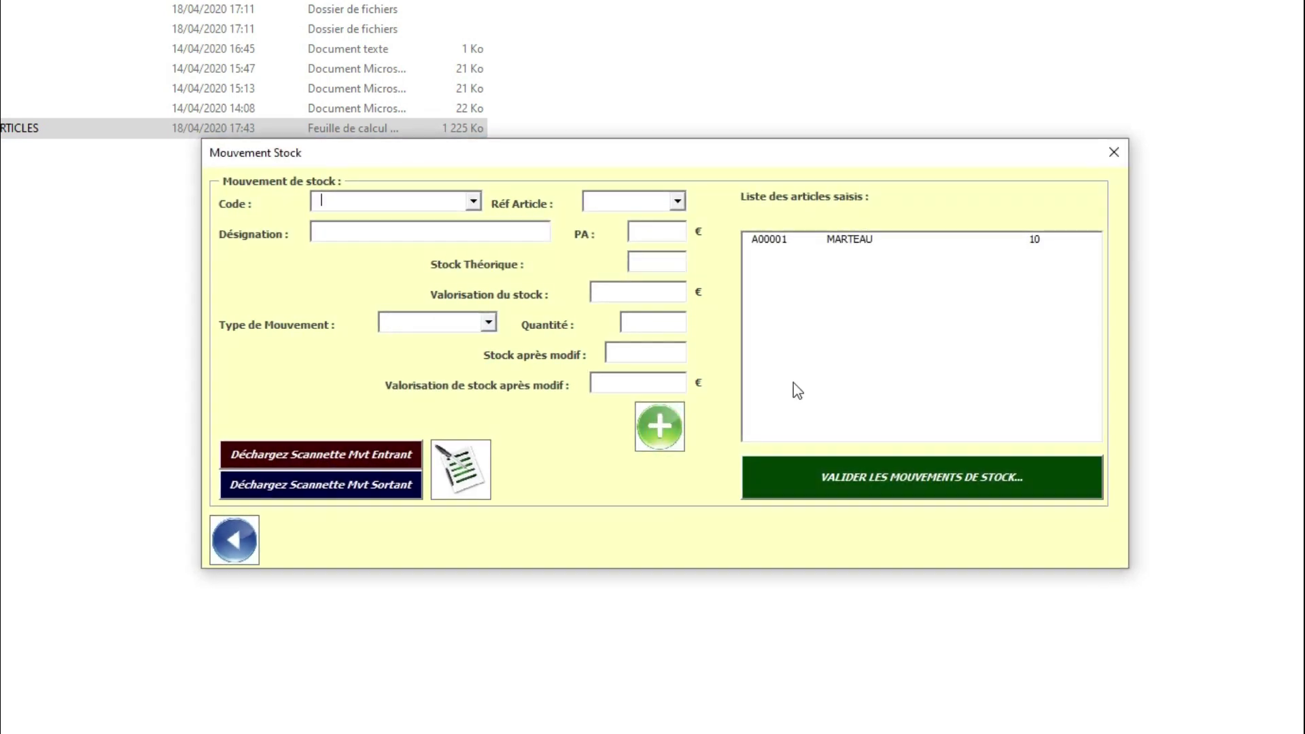
# Step: Add an incoming movement of 15 for TOURNEVIS
pyautogui.click(473, 201)
pyautogui.click(458, 227)
pyautogui.click(488, 322)
pyautogui.click(479, 342)
pyautogui.click(653, 320)
pyautogui.write('15')
pyautogui.press('Tab')
pyautogui.click(662, 411)
# Step: Add an incoming movement of 20 for CLE A MOLETTE
pyautogui.click(473, 201)
pyautogui.click(435, 245)
pyautogui.click(488, 322)
pyautogui.click(476, 341)
pyautogui.click(626, 323)
pyautogui.write('20')
pyautogui.press('Tab')
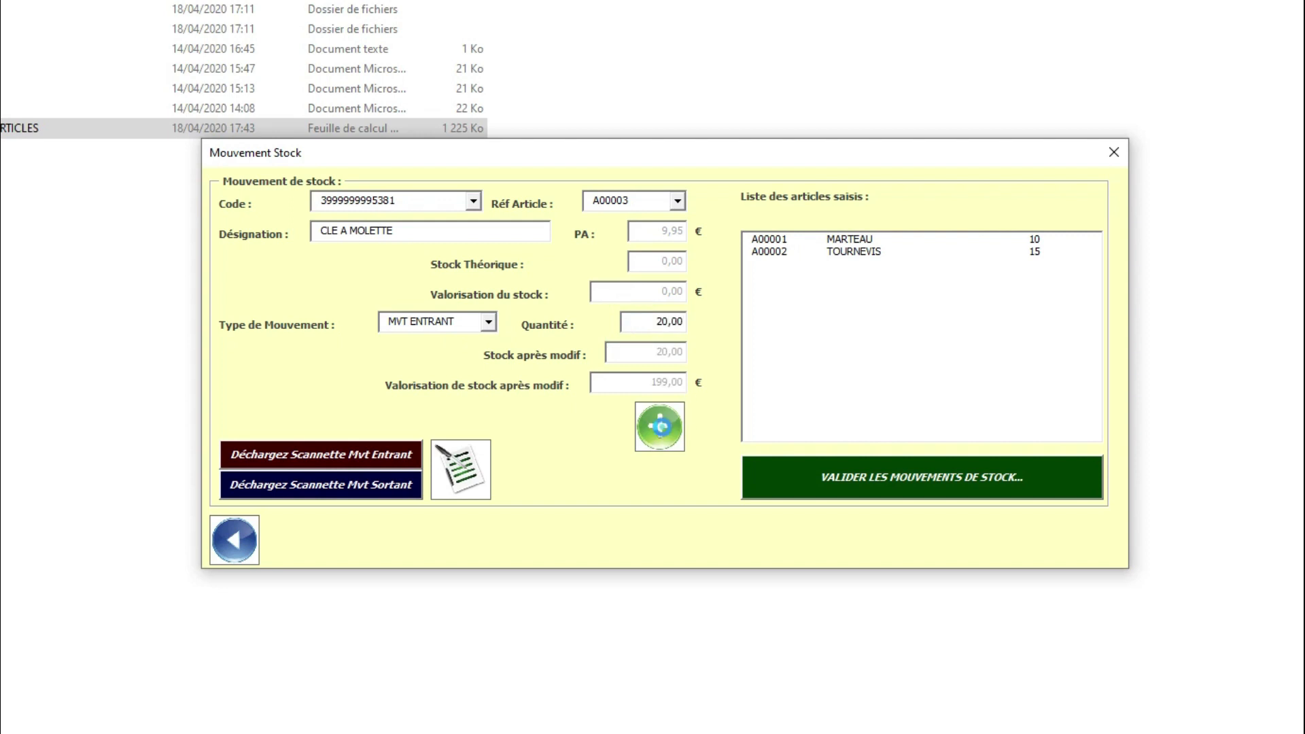
pyautogui.click(661, 427)
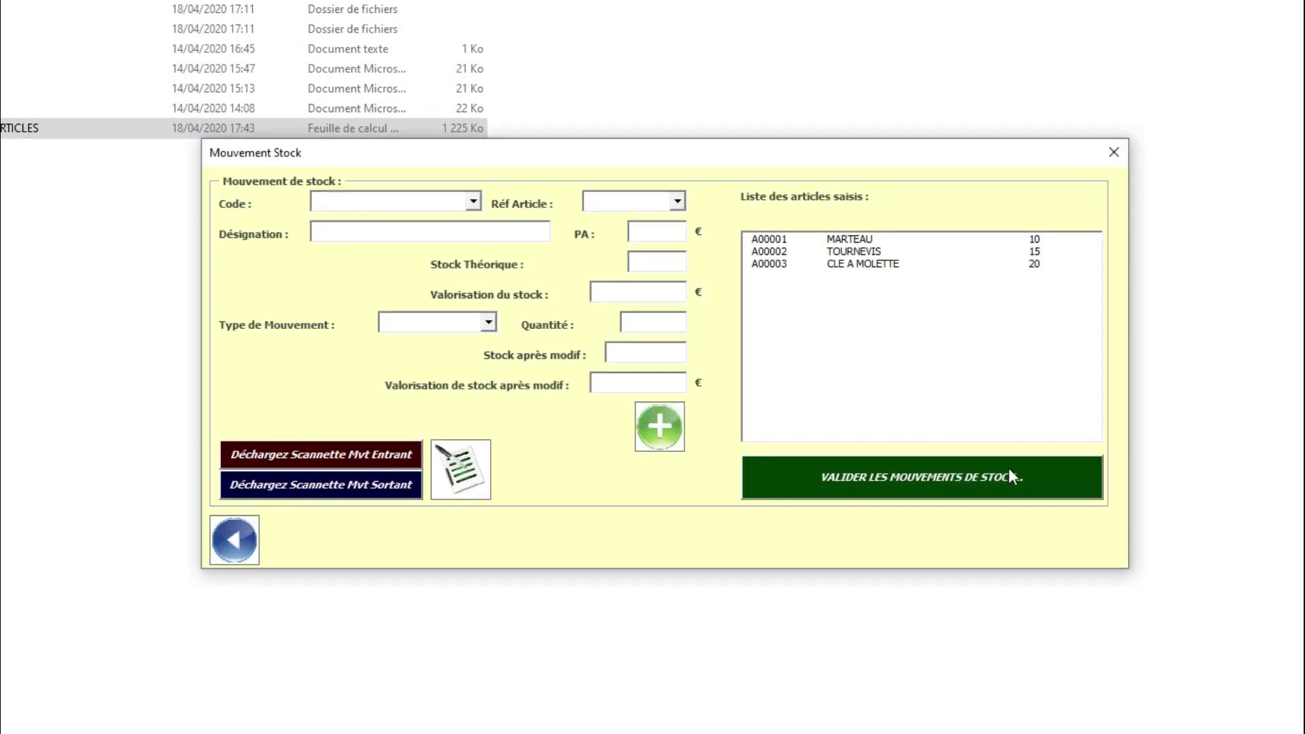
# Step: Validate the three incoming movements, producing a valued movement slip PDF
pyautogui.click(886, 482)
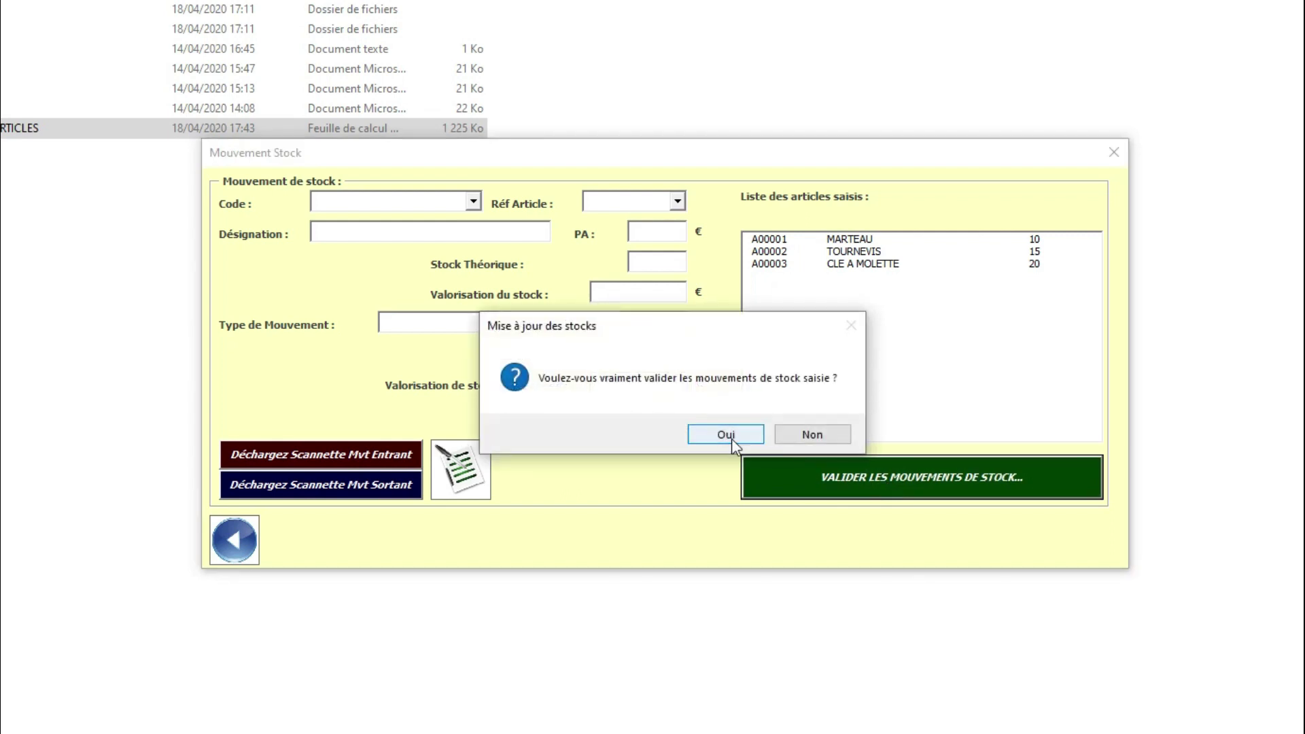
pyautogui.click(732, 442)
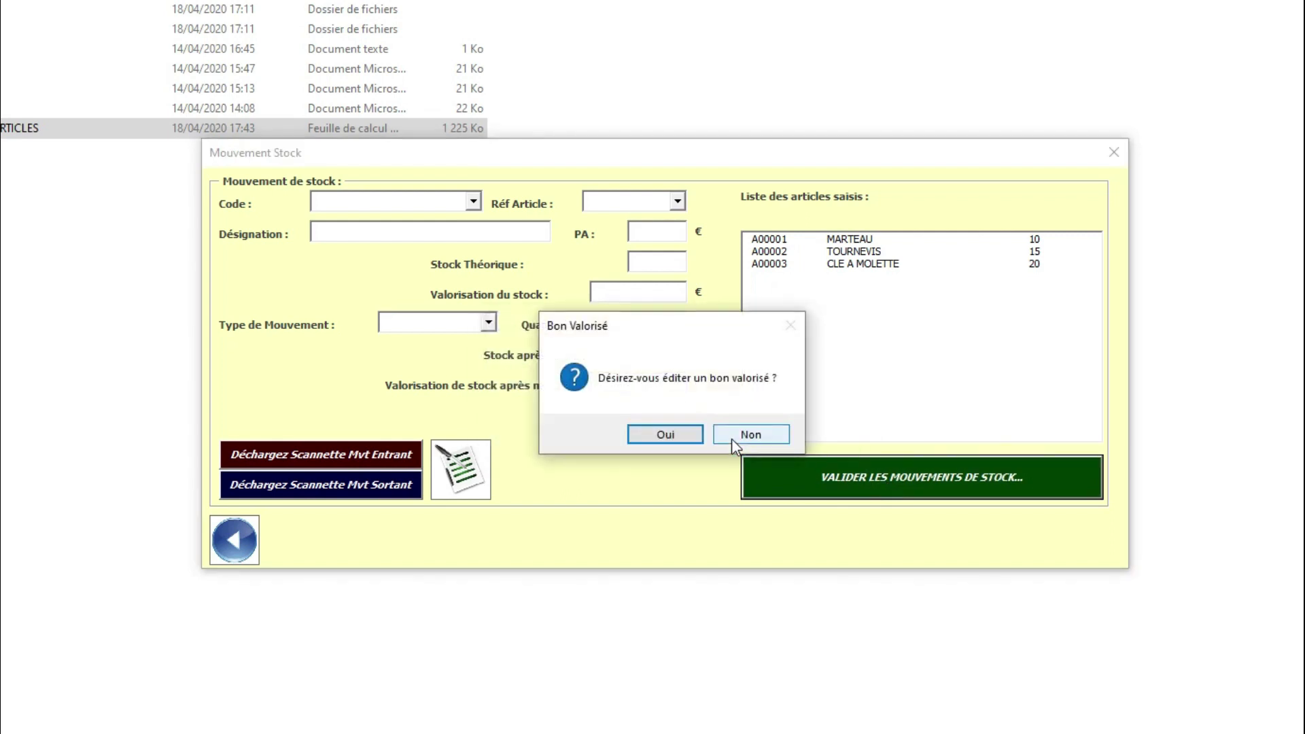
pyautogui.click(658, 435)
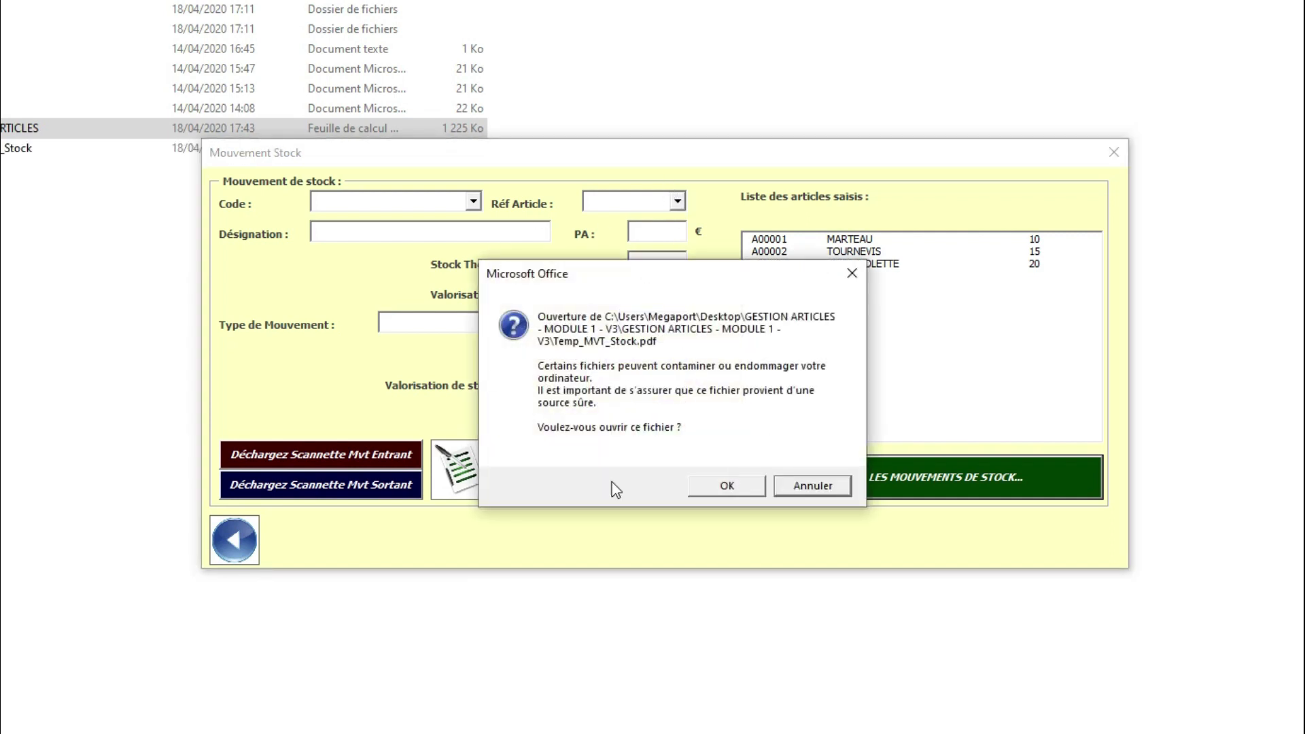
pyautogui.click(725, 488)
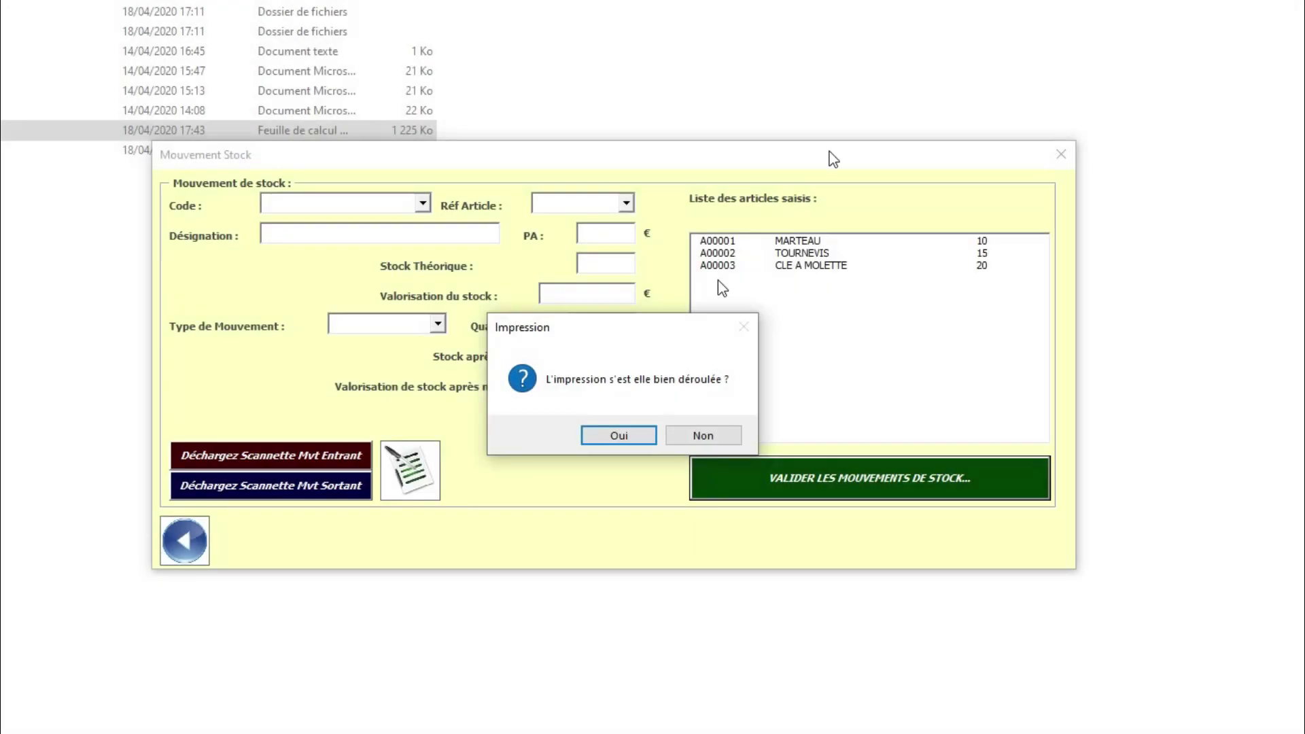
pyautogui.click(619, 434)
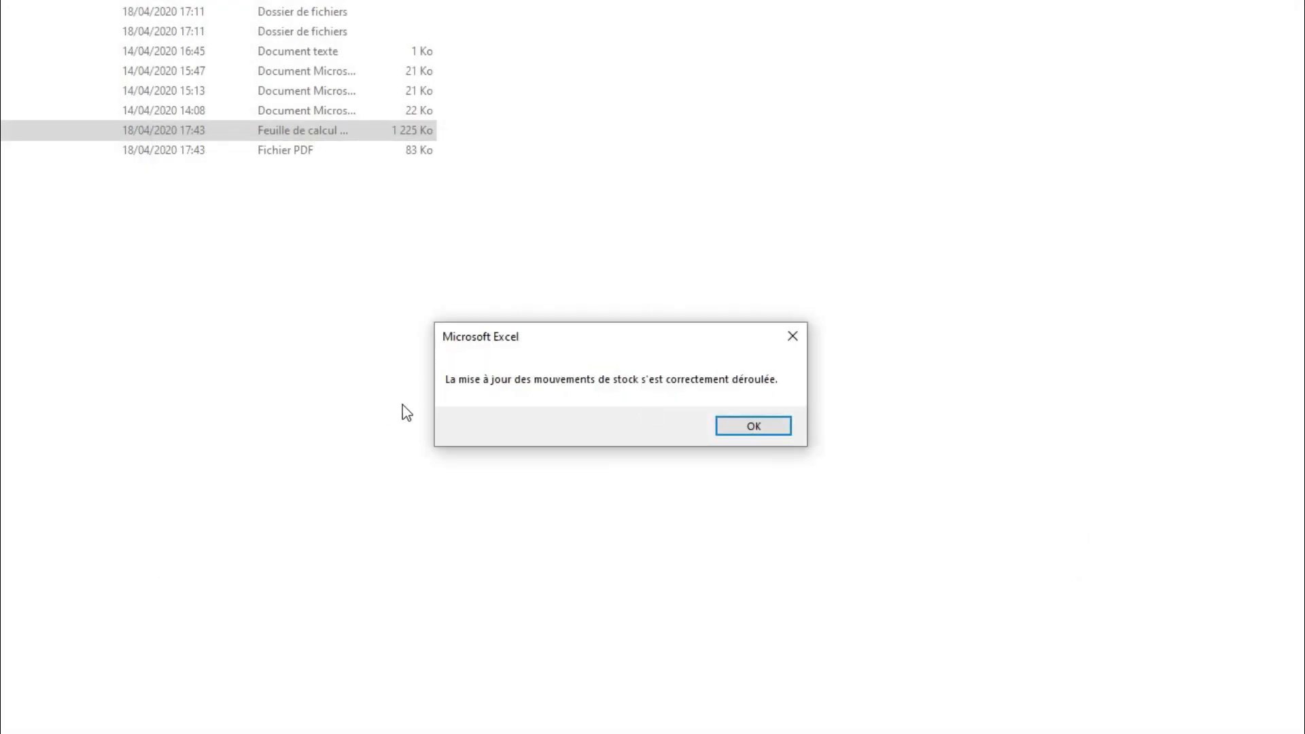
pyautogui.click(754, 426)
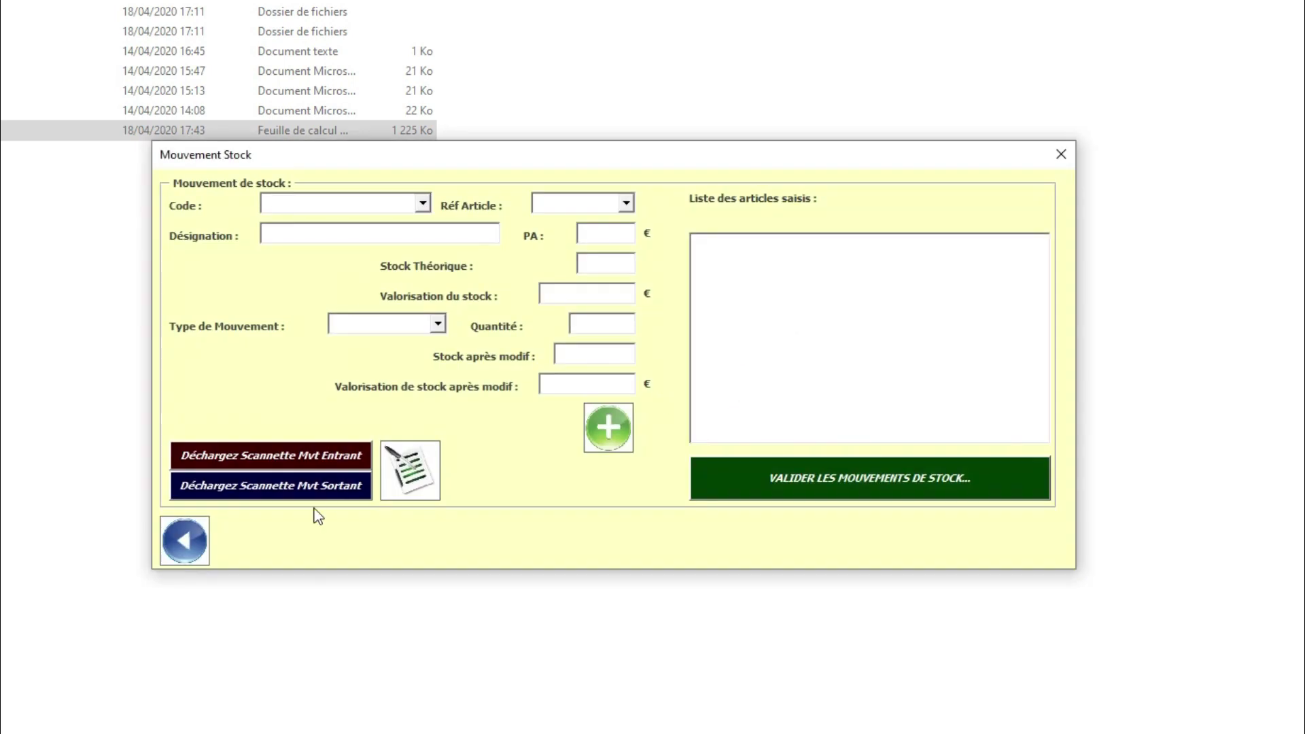
# Step: Check the updated stocks of TOURNEVIS, MARTEAU and CLE A MOLETTE in the article form, then return home
pyautogui.click(175, 547)
pyautogui.click(404, 300)
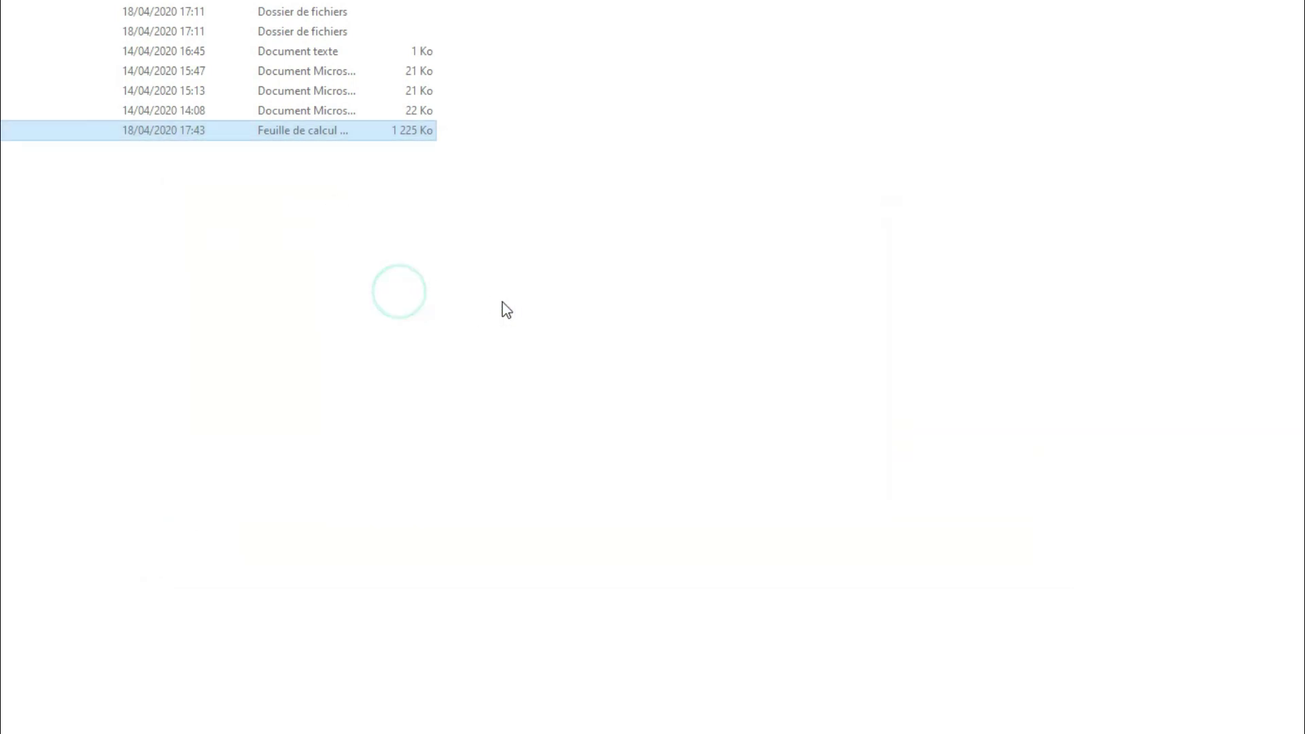
pyautogui.click(1047, 154)
pyautogui.click(1045, 143)
pyautogui.click(1044, 155)
pyautogui.click(1044, 168)
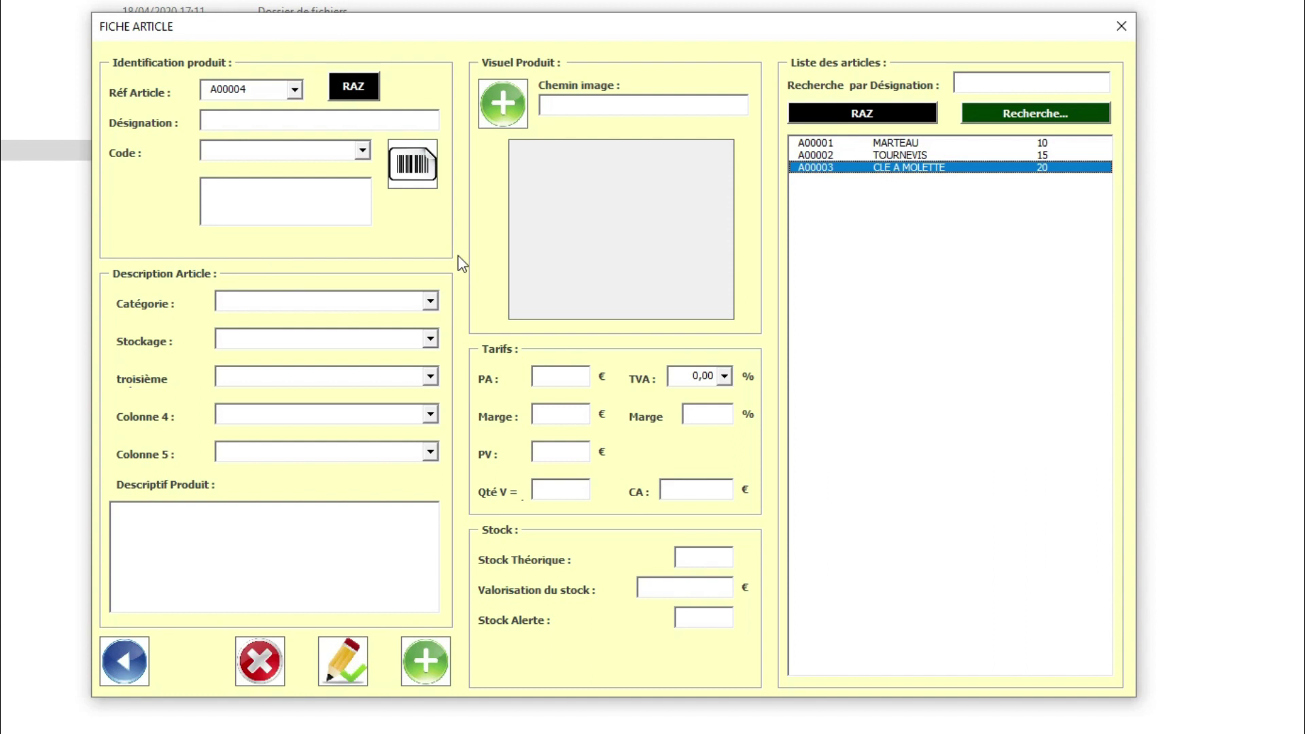
pyautogui.click(122, 672)
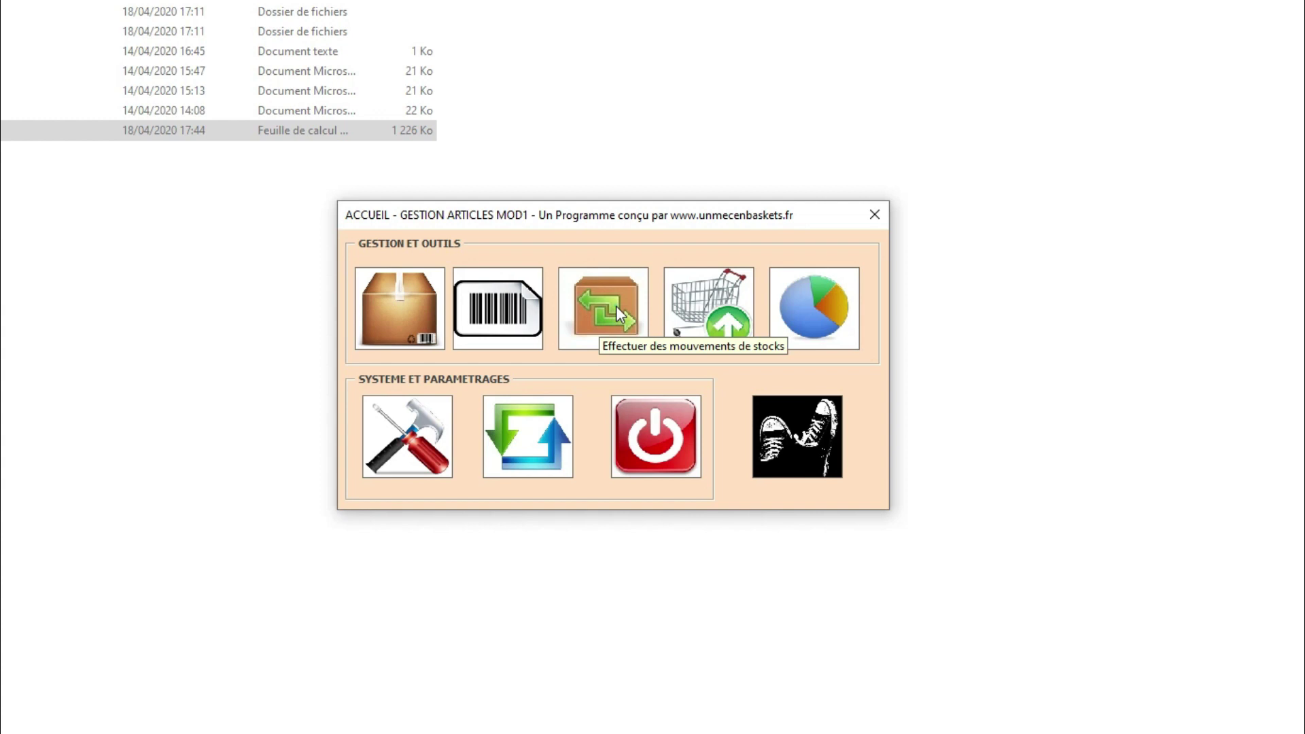
# Step: In the stock movement form, add an outgoing movement of 5 CLE A MOLETTE
pyautogui.click(616, 306)
pyautogui.click(423, 203)
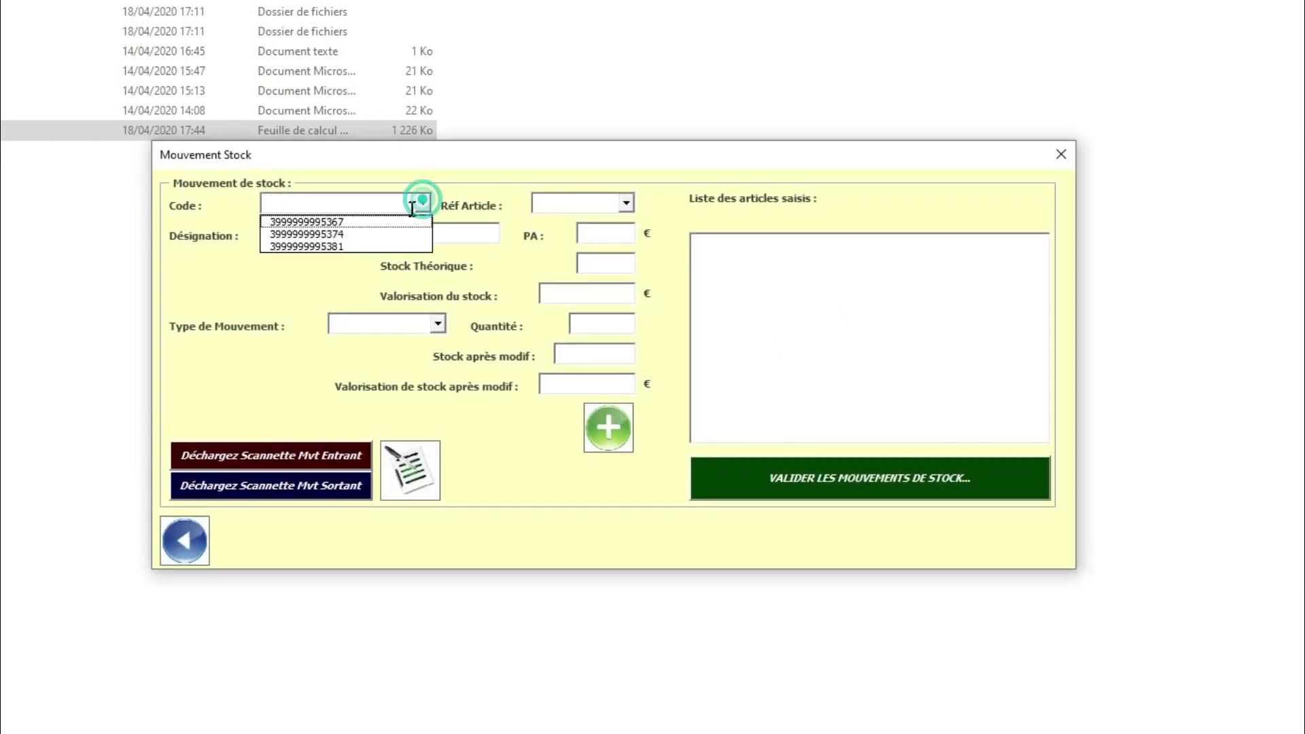
pyautogui.click(392, 247)
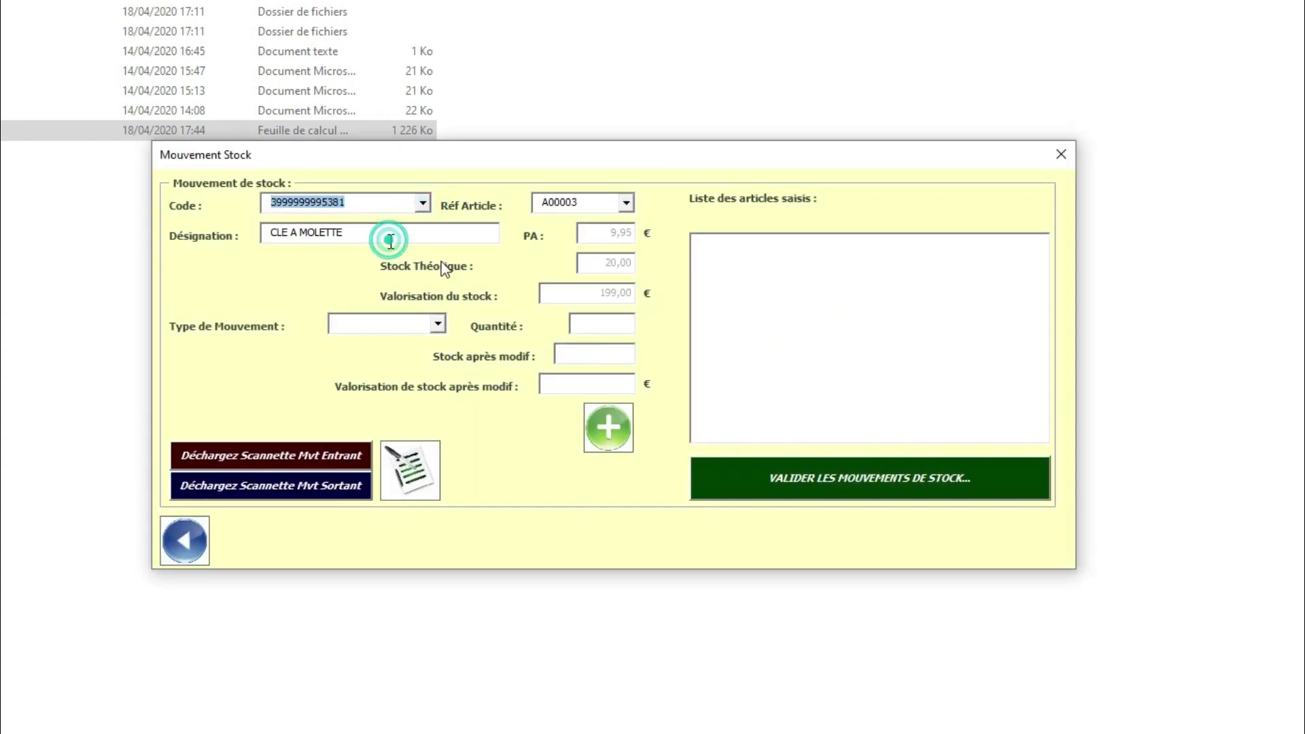
pyautogui.click(439, 325)
pyautogui.click(423, 353)
pyautogui.click(615, 320)
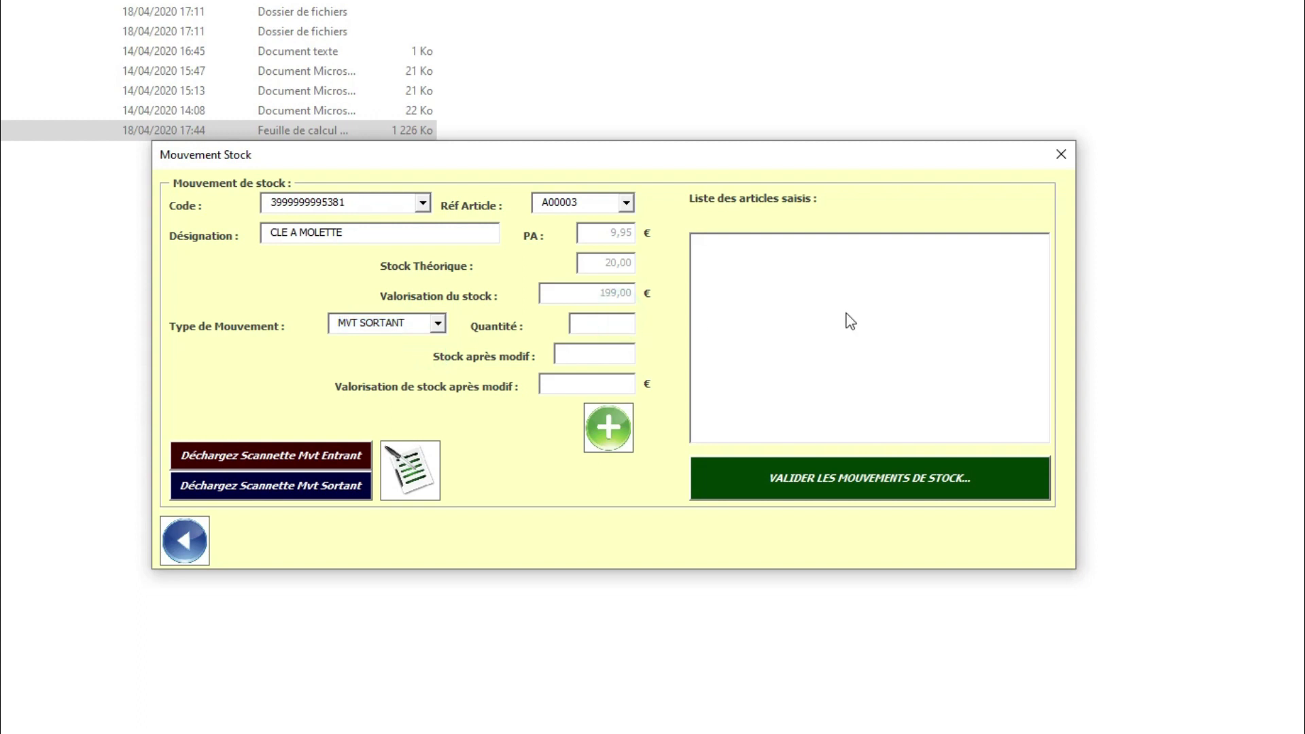
pyautogui.write('5')
pyautogui.press('Return')
pyautogui.click(625, 429)
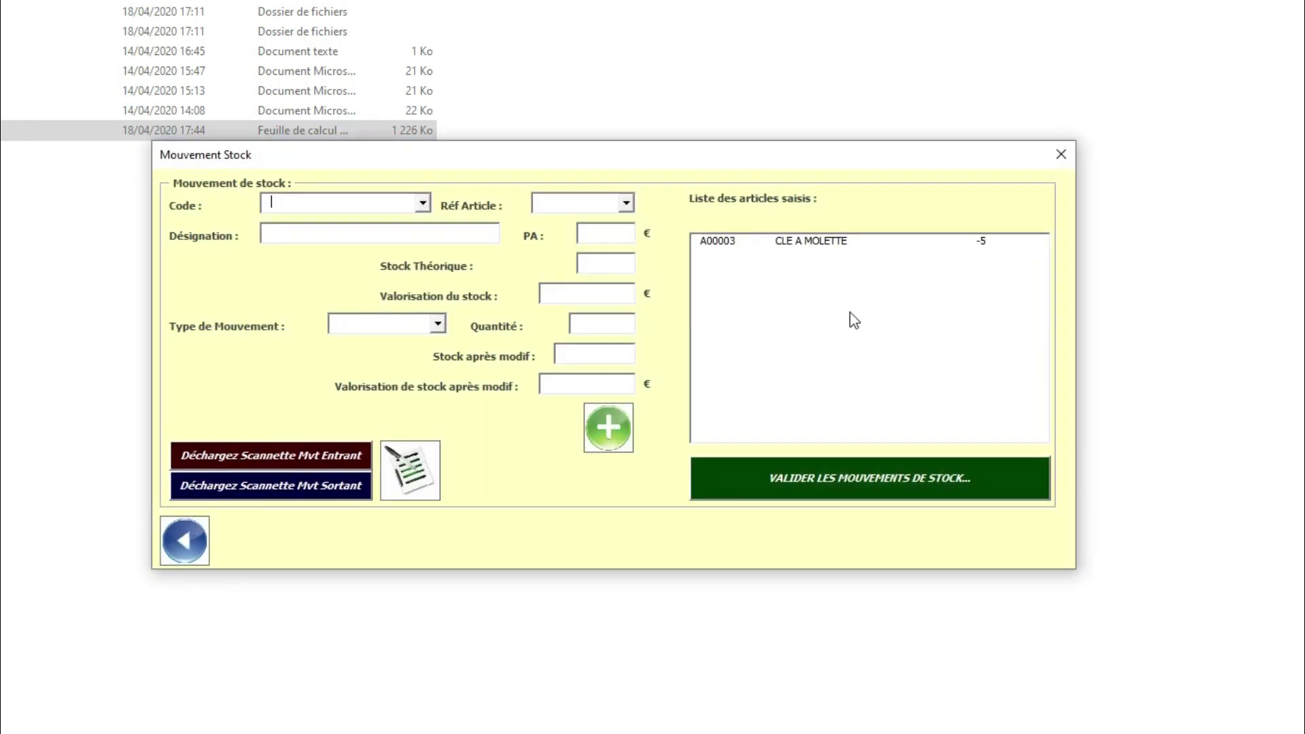
# Step: Add an outgoing movement of 3 TOURNEVIS
pyautogui.click(423, 202)
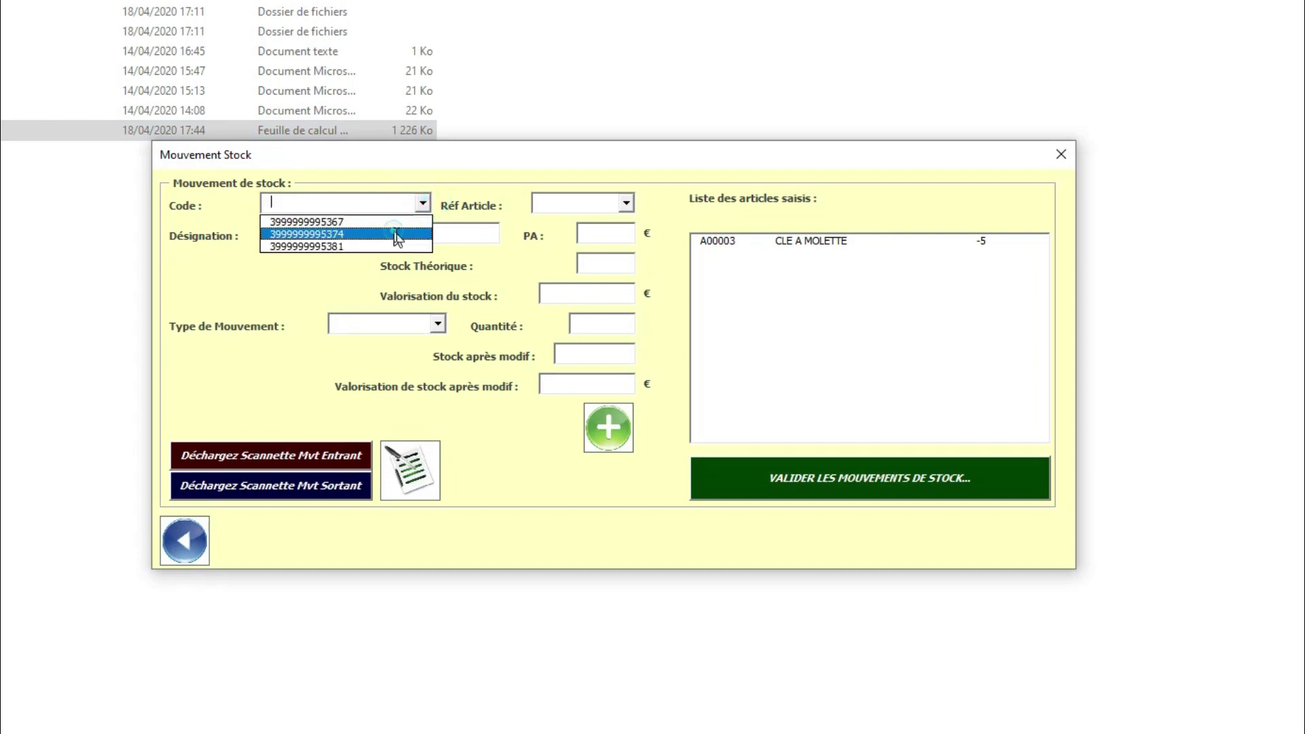
pyautogui.click(393, 232)
pyautogui.click(437, 324)
pyautogui.click(414, 354)
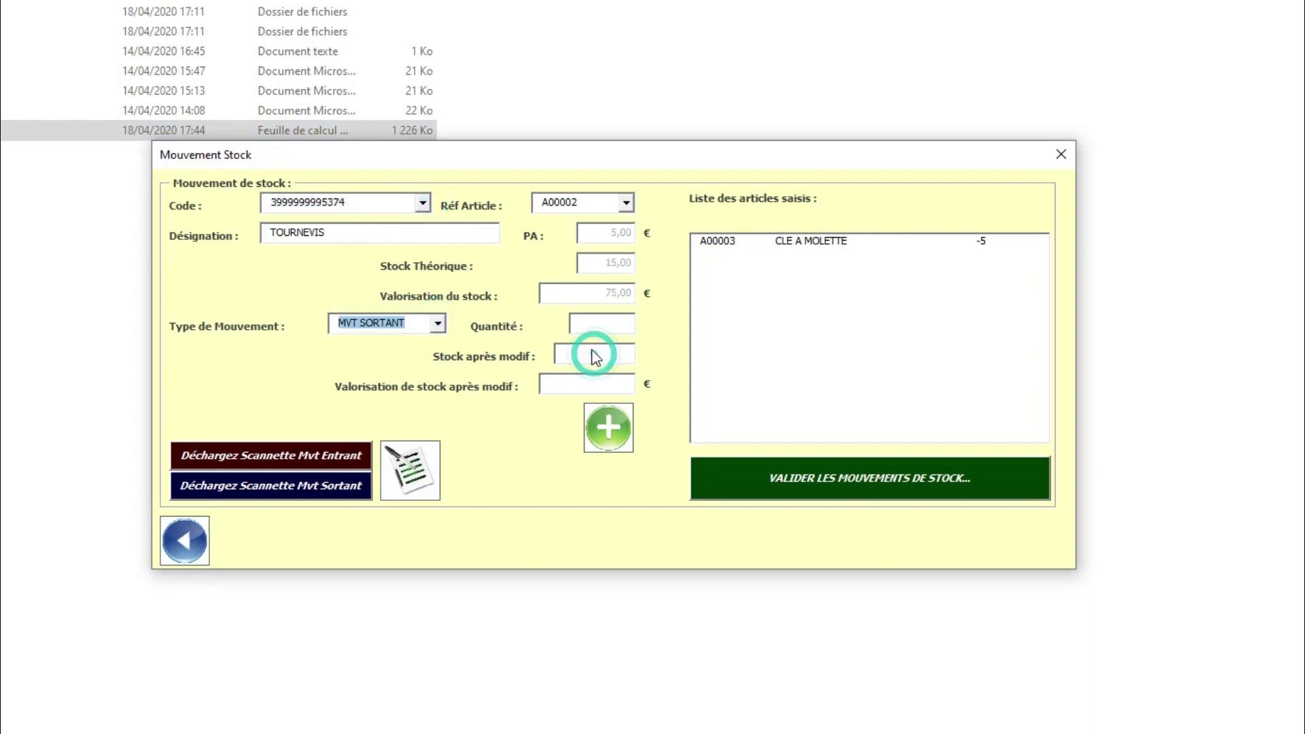
pyautogui.click(586, 324)
pyautogui.write('3')
pyautogui.click(615, 434)
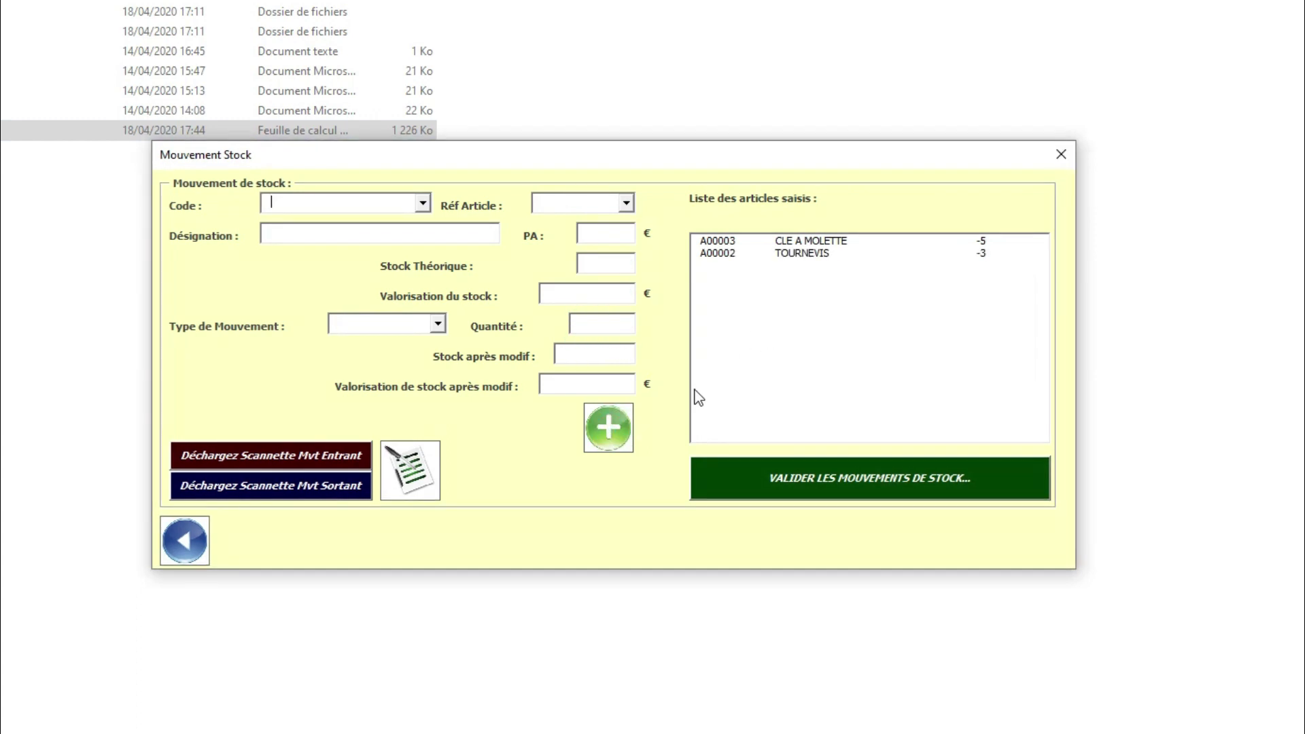
# Step: Add an outgoing movement of 1 MARTEAU and launch validation of the three movements
pyautogui.click(421, 203)
pyautogui.click(401, 222)
pyautogui.click(436, 324)
pyautogui.click(407, 354)
pyautogui.click(601, 324)
pyautogui.write('1')
pyautogui.press('Tab')
pyautogui.click(611, 430)
pyautogui.click(924, 479)
# Step: Apply the outgoing movements without a valued slip, confirm stocks 9, 12 and 15, then return home
pyautogui.click(704, 442)
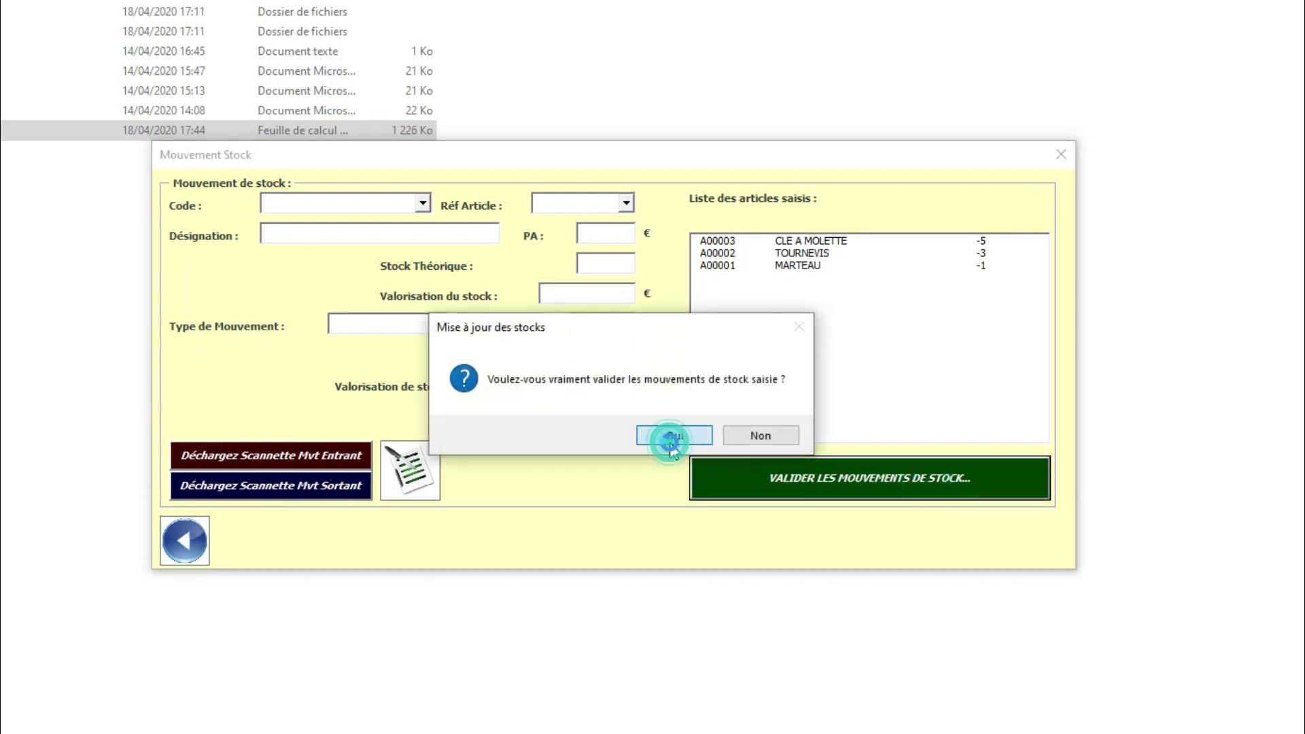
pyautogui.click(705, 442)
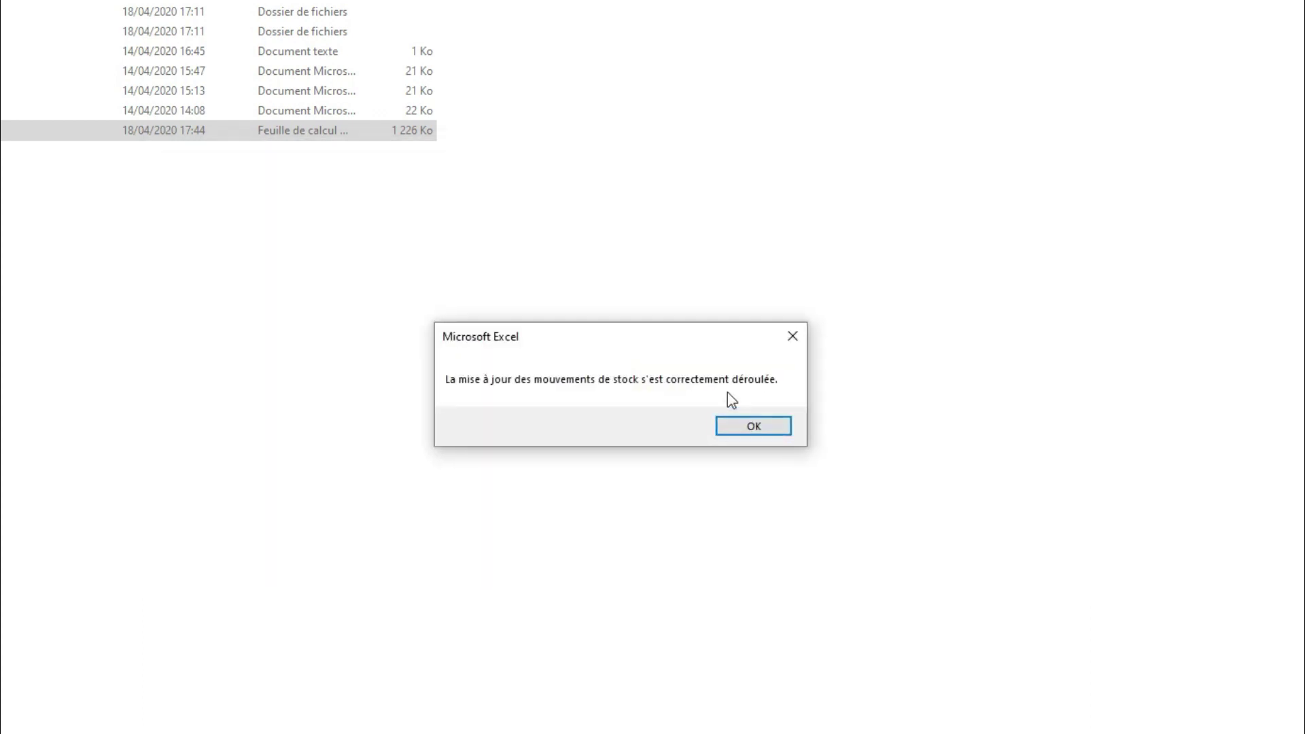
pyautogui.click(728, 421)
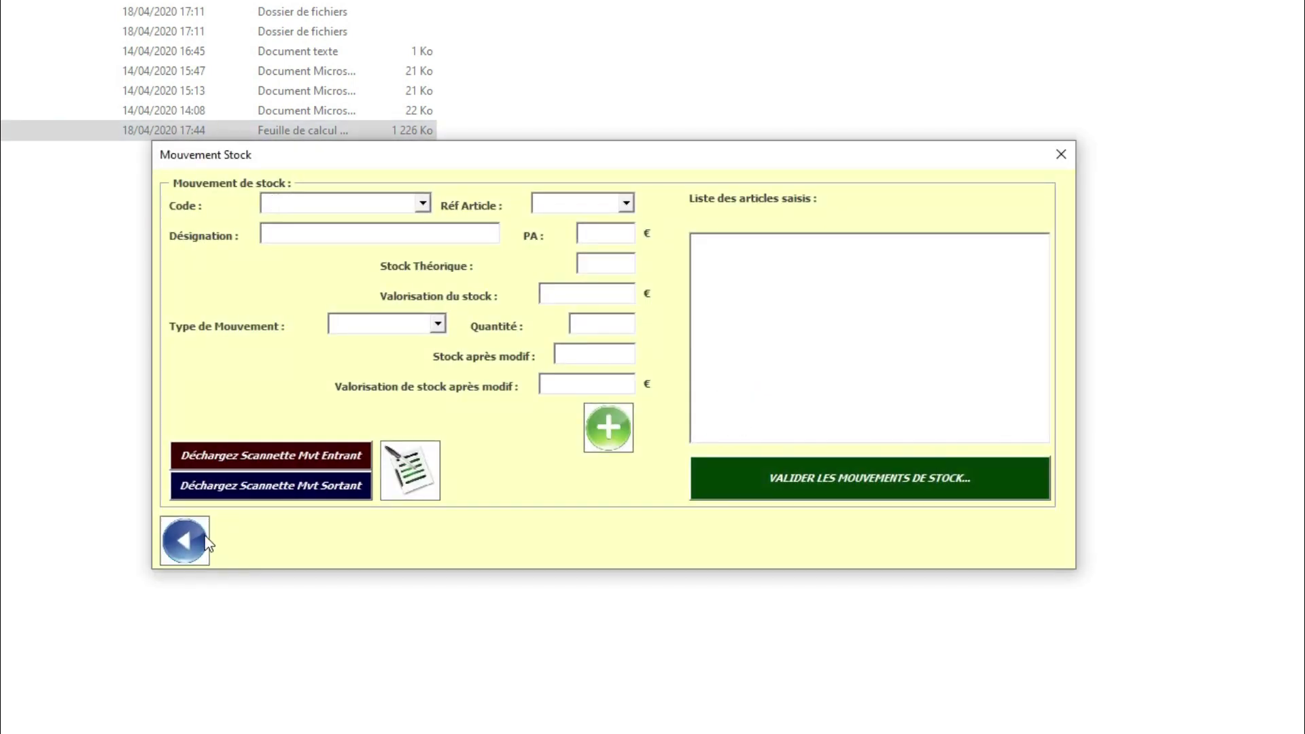
pyautogui.click(194, 537)
pyautogui.click(391, 331)
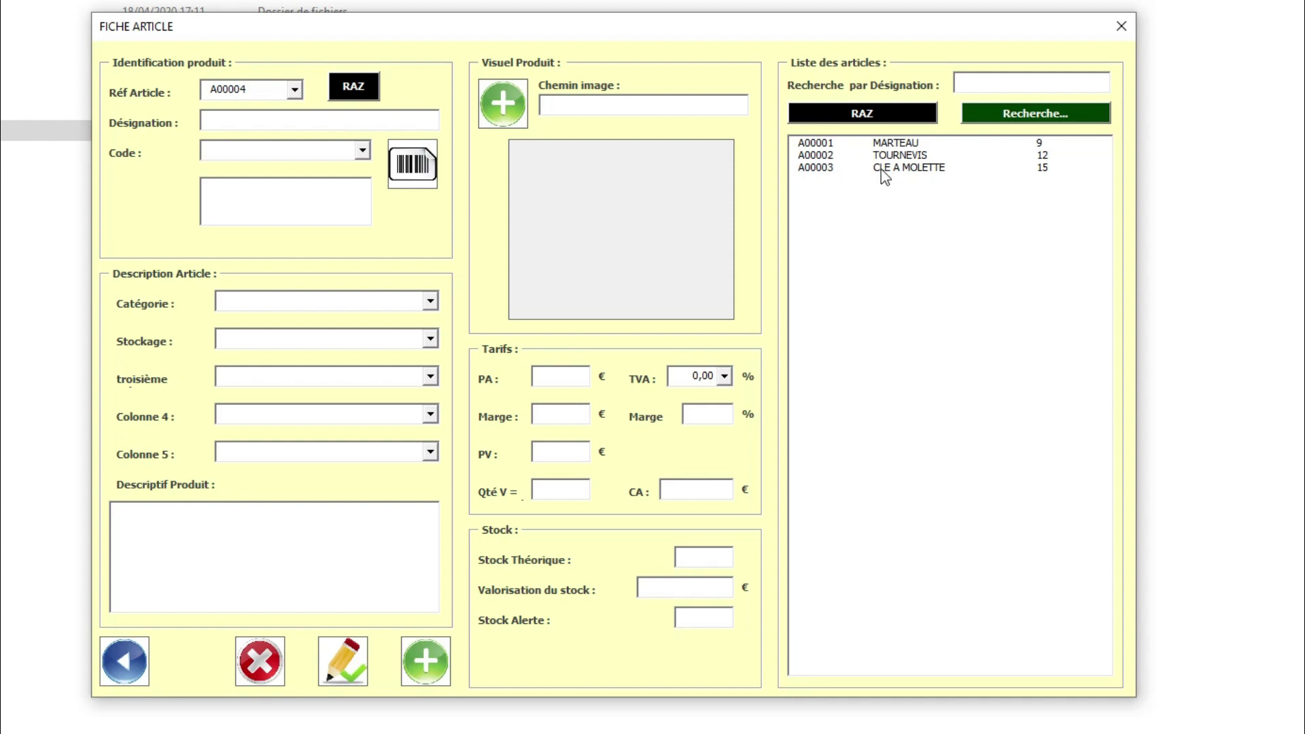
pyautogui.click(134, 667)
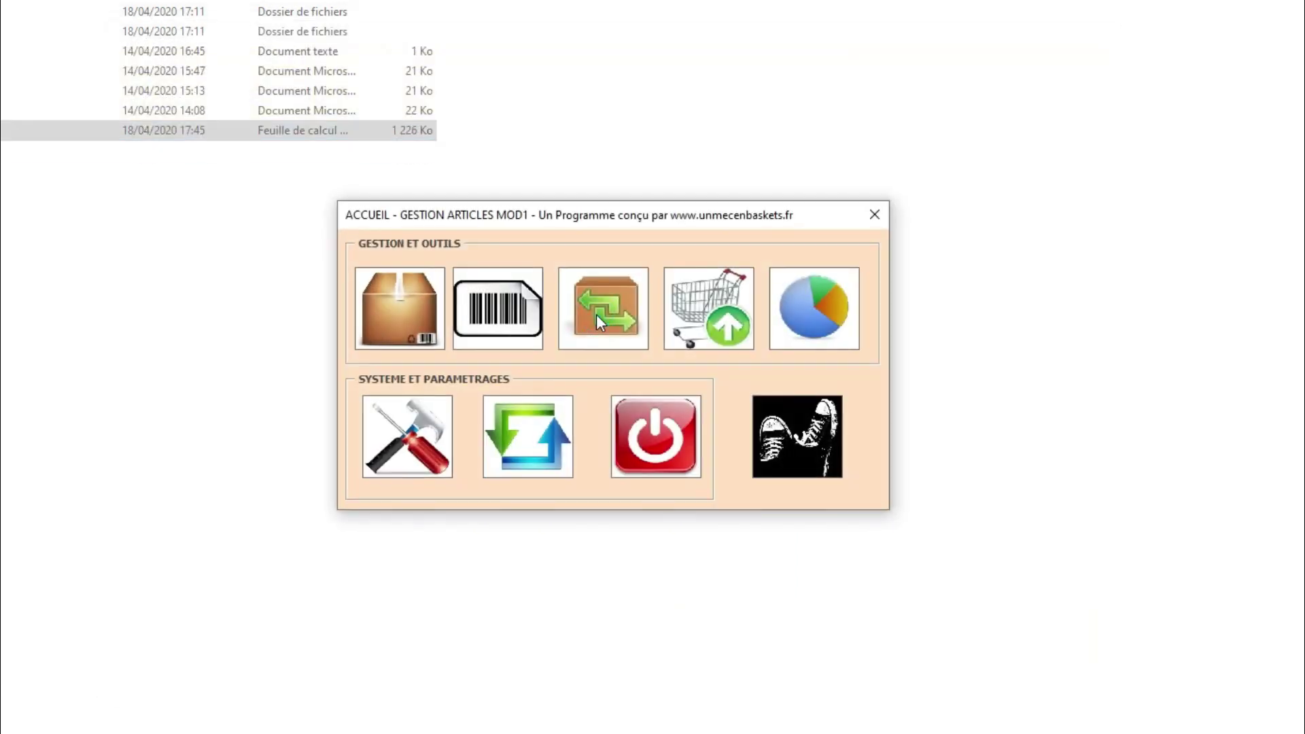
# Step: Reopen the Mouvement Stock form and start unloading incoming movements from the scanner
pyautogui.click(597, 314)
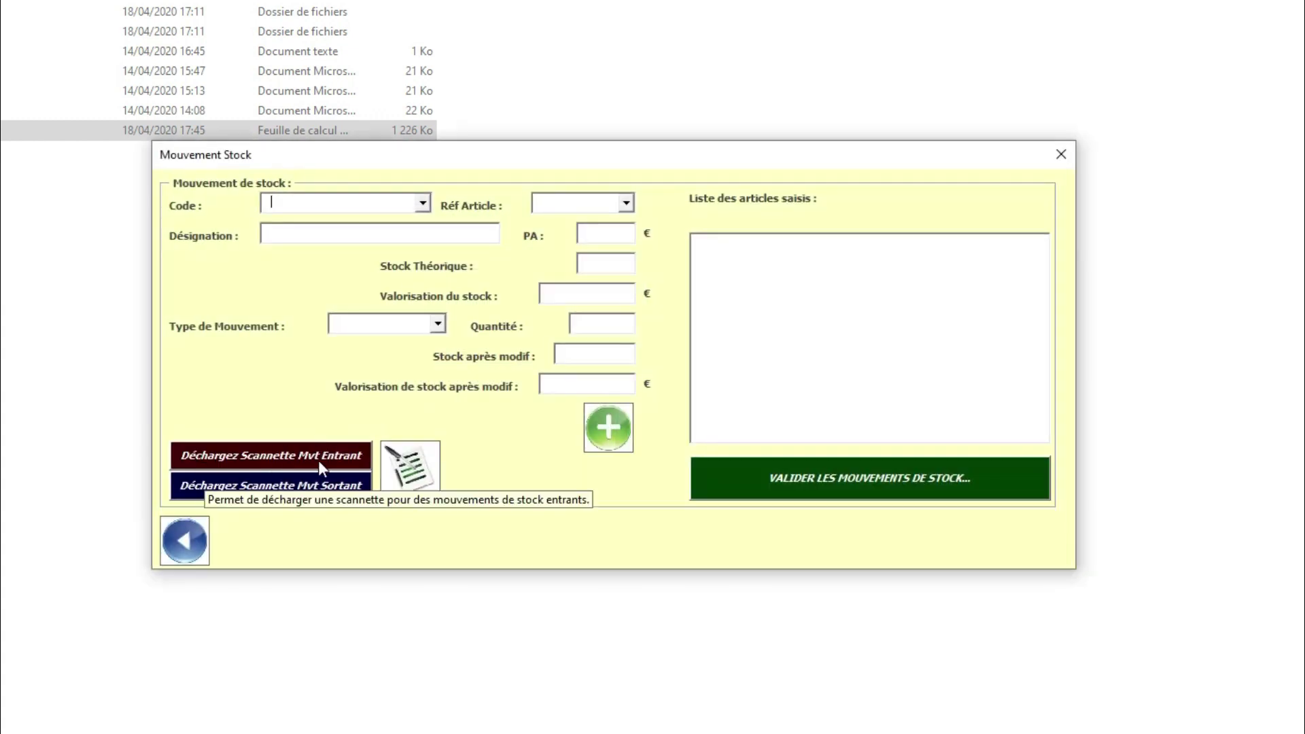
pyautogui.click(300, 458)
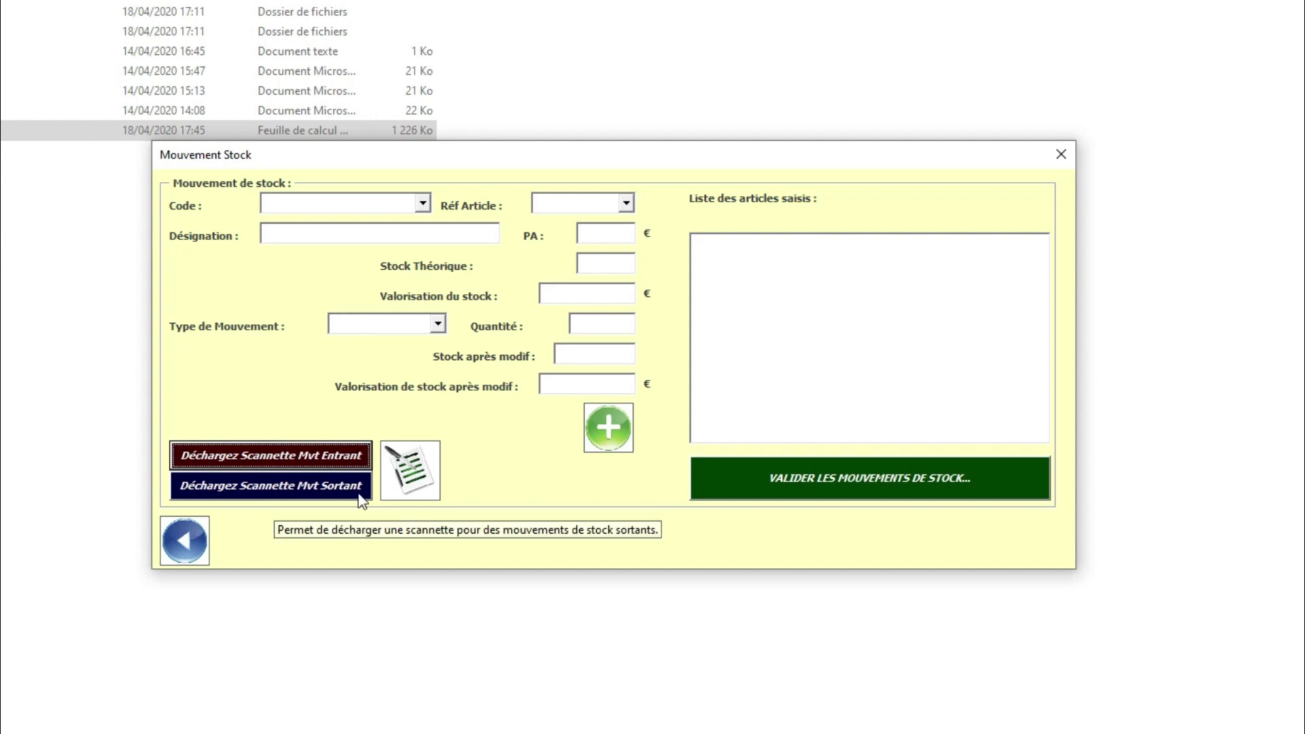
# Step: Run the incoming scanner download from cell A2 and process it, leaving an empty Mouvement Stock form
pyautogui.click(318, 457)
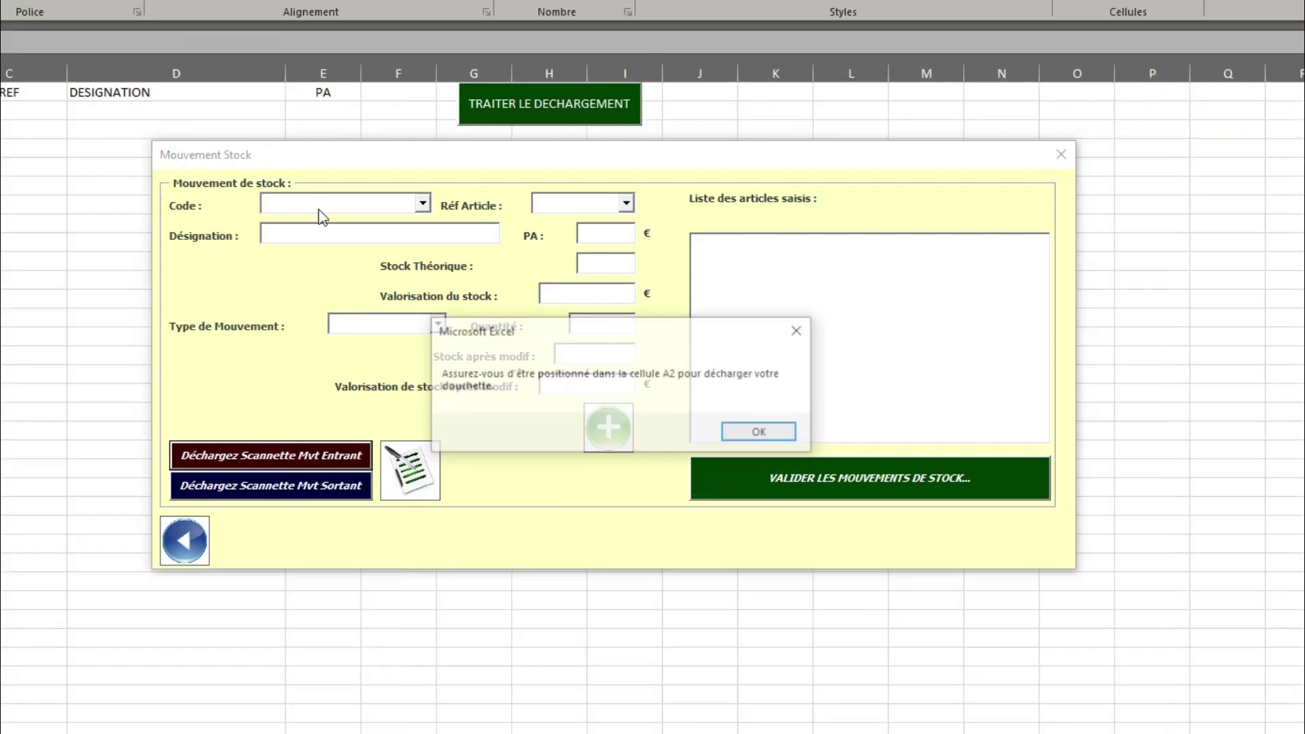
pyautogui.click(747, 433)
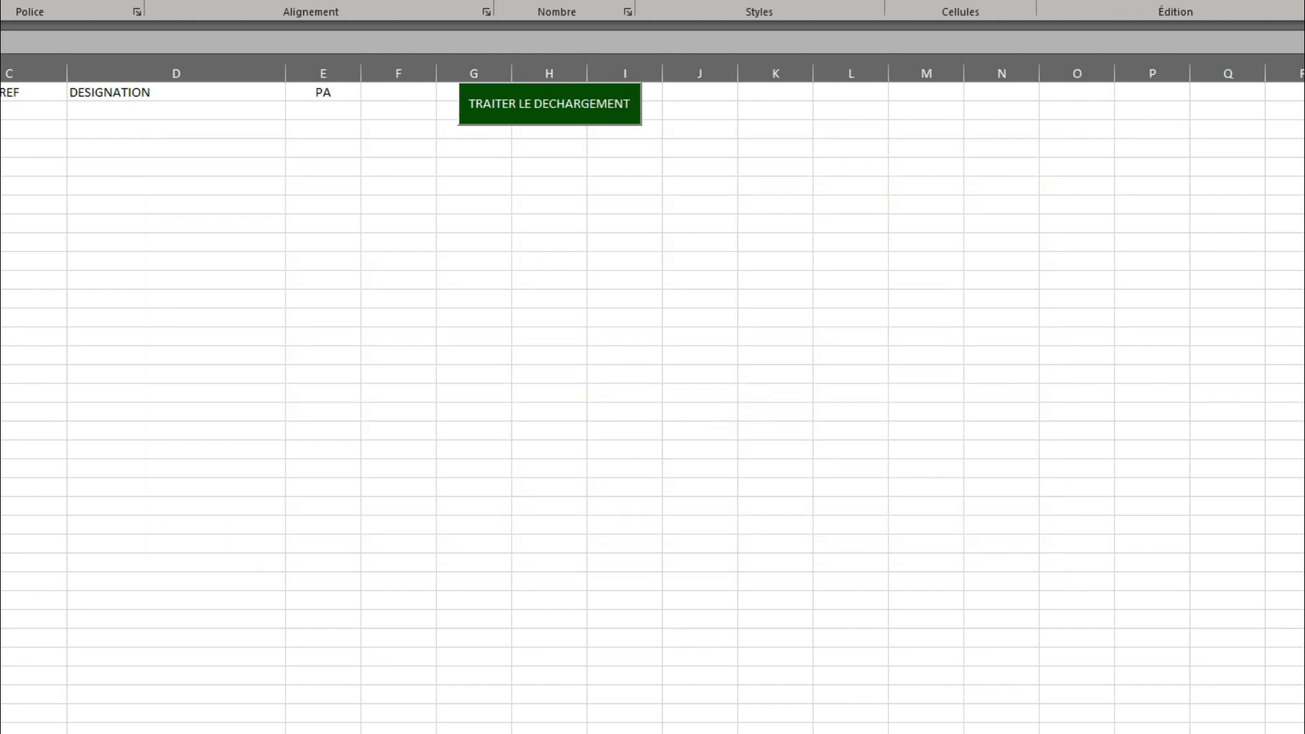
pyautogui.click(553, 104)
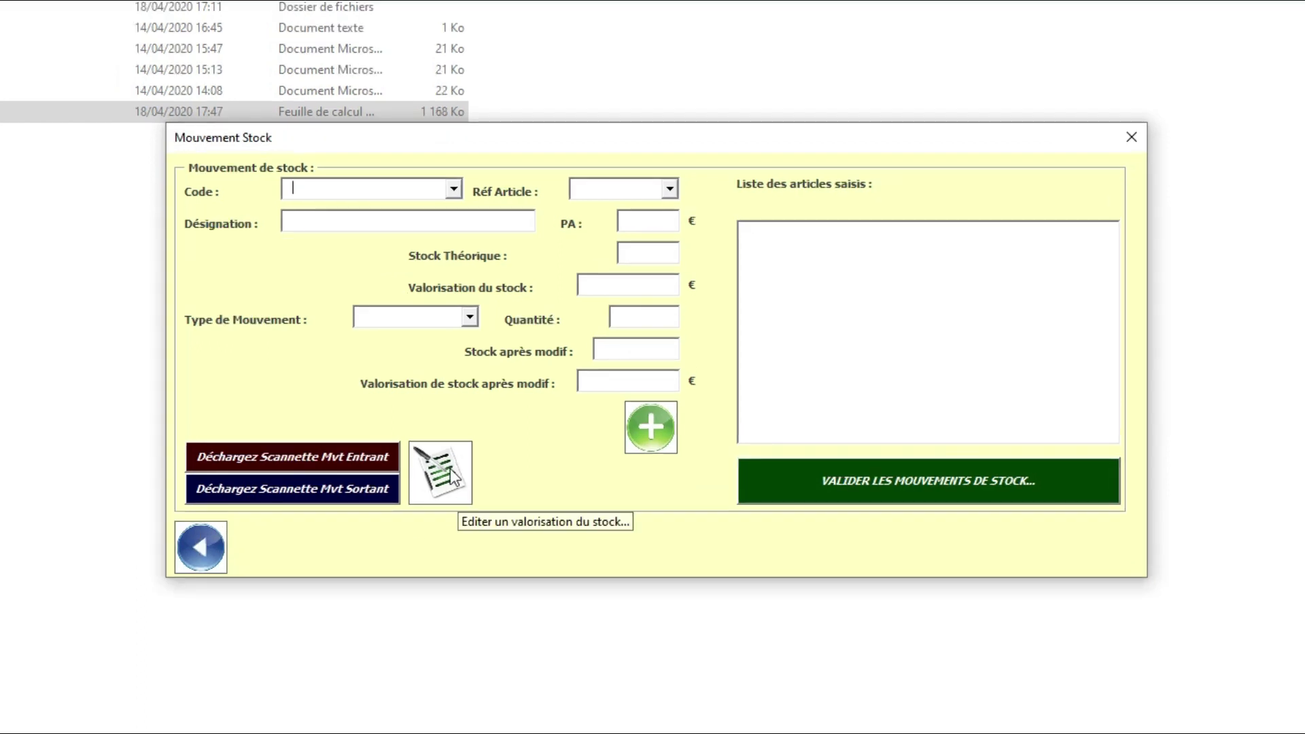
# Step: Generate and open the stock valuation PDF totalling 299,25 €, confirm printing, then go back home
pyautogui.click(449, 469)
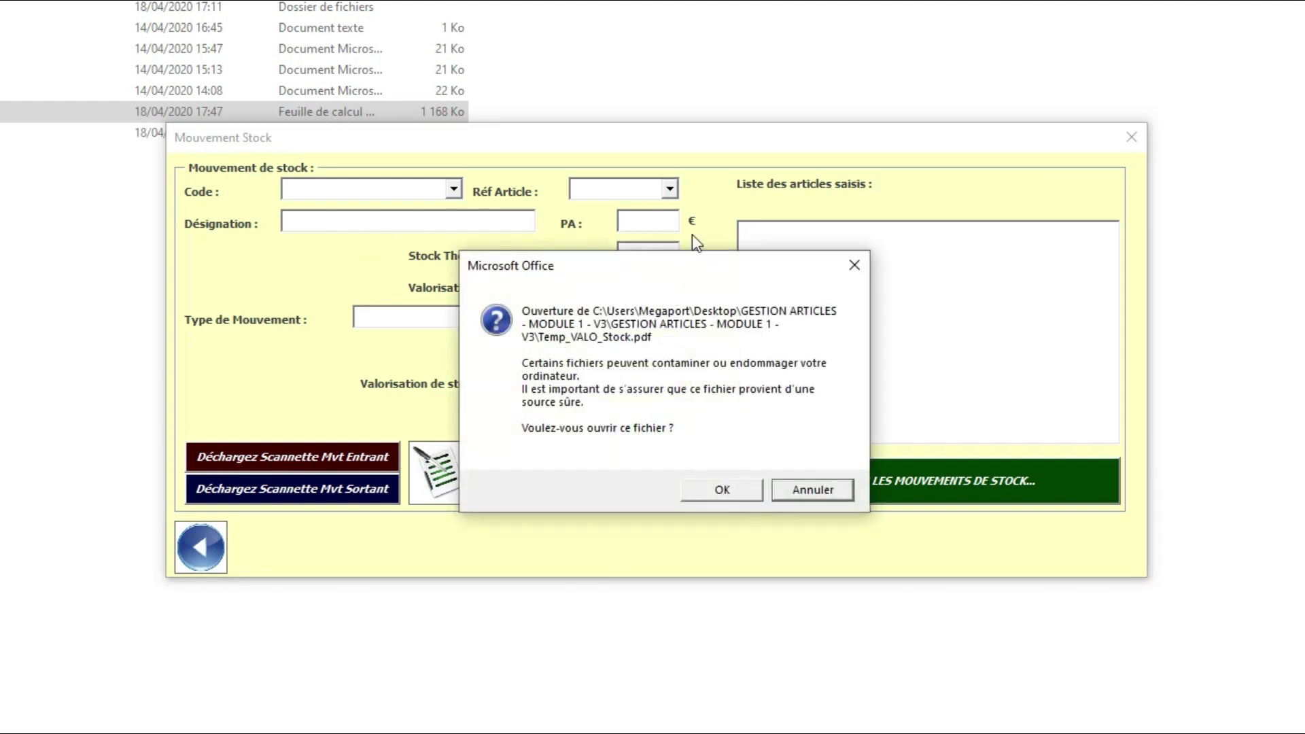
pyautogui.click(730, 490)
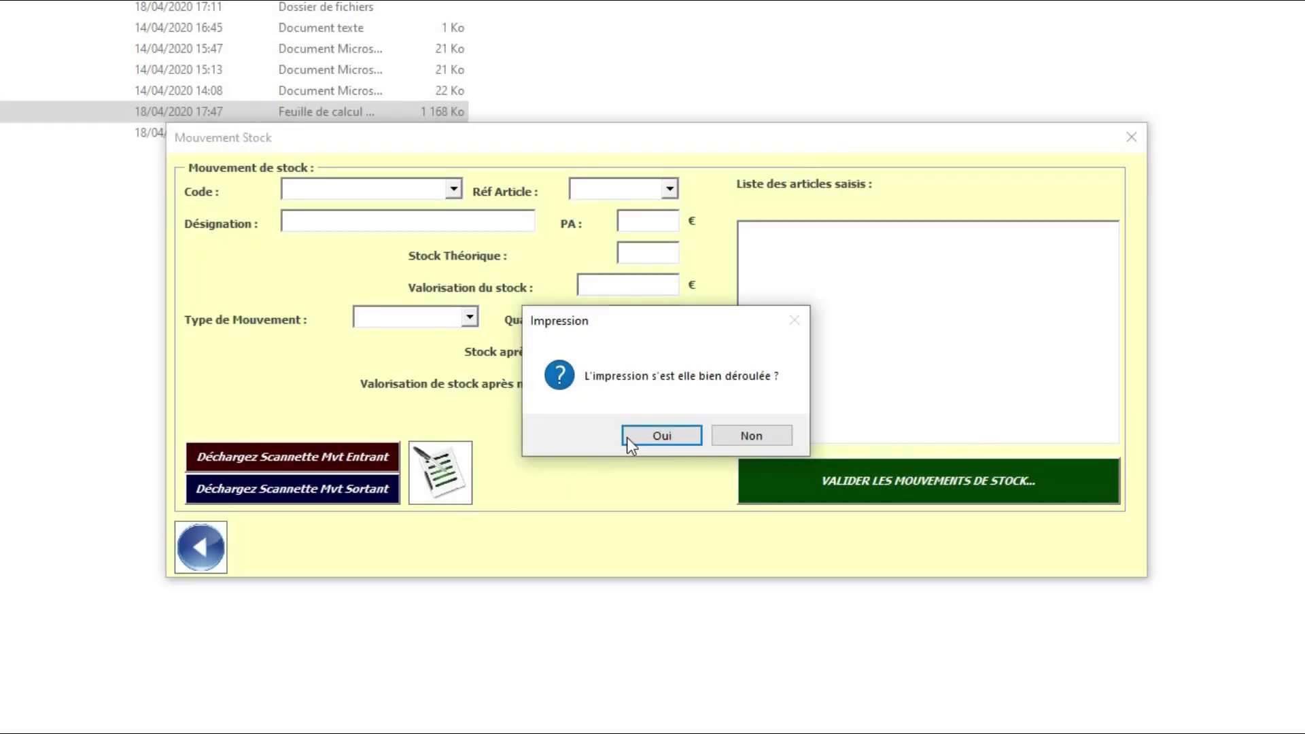
pyautogui.click(628, 436)
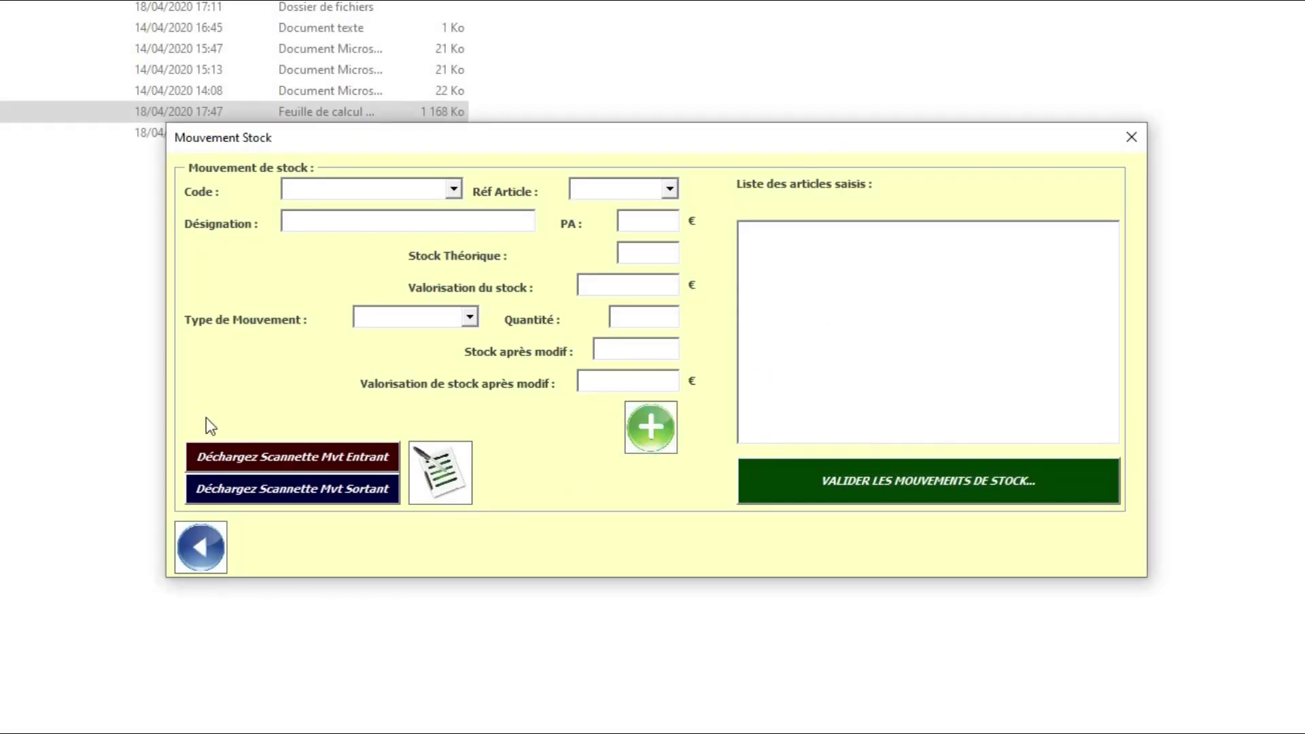
pyautogui.click(212, 548)
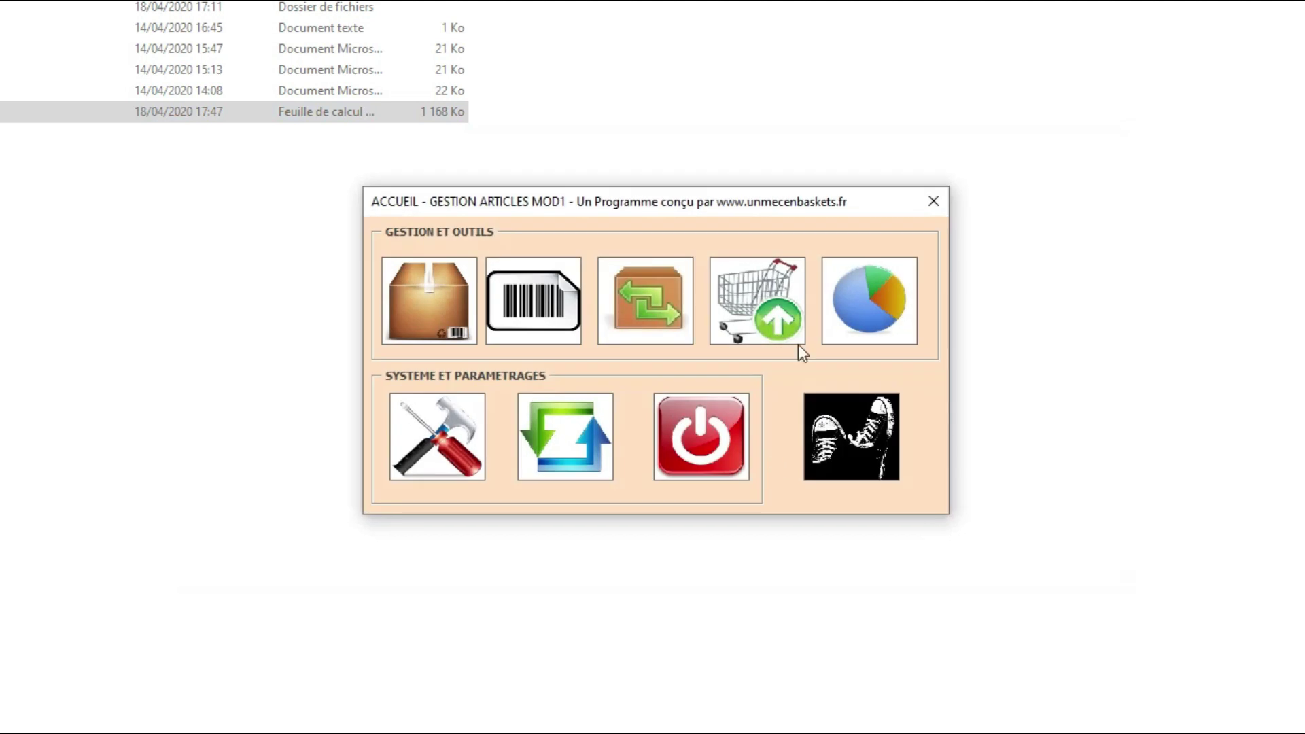
# Step: In Saisie des ventes, record a sale of 10 MARTEAU (A00001) for 18/04/2020
pyautogui.click(751, 306)
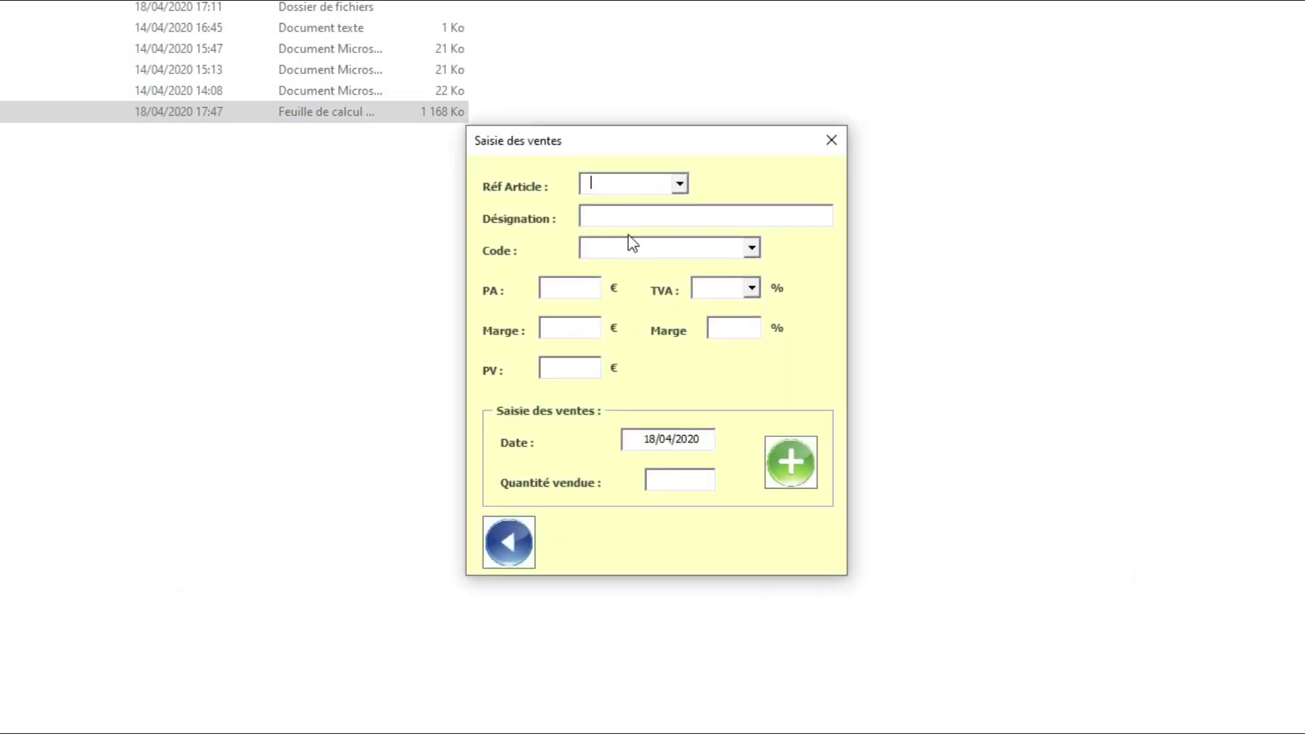
pyautogui.click(680, 183)
pyautogui.click(666, 204)
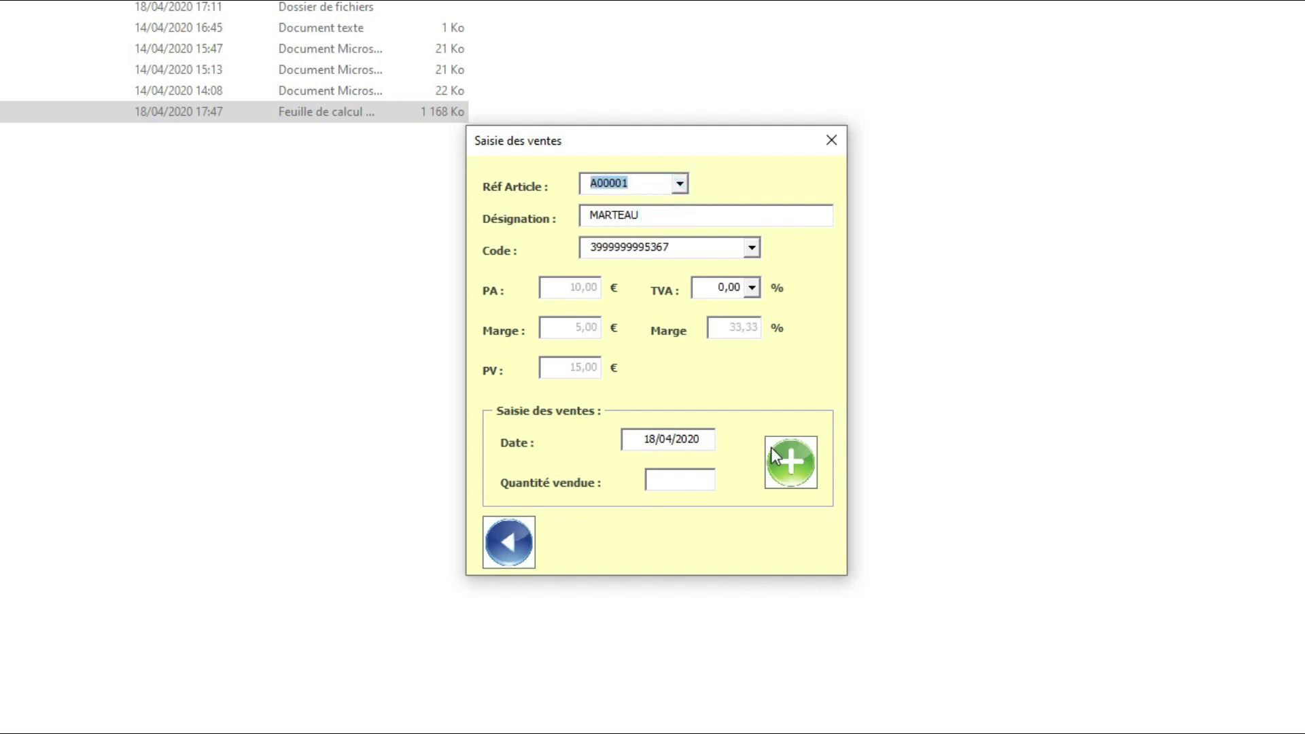
pyautogui.click(679, 480)
pyautogui.press('Tab')
pyautogui.click(796, 477)
pyautogui.click(689, 436)
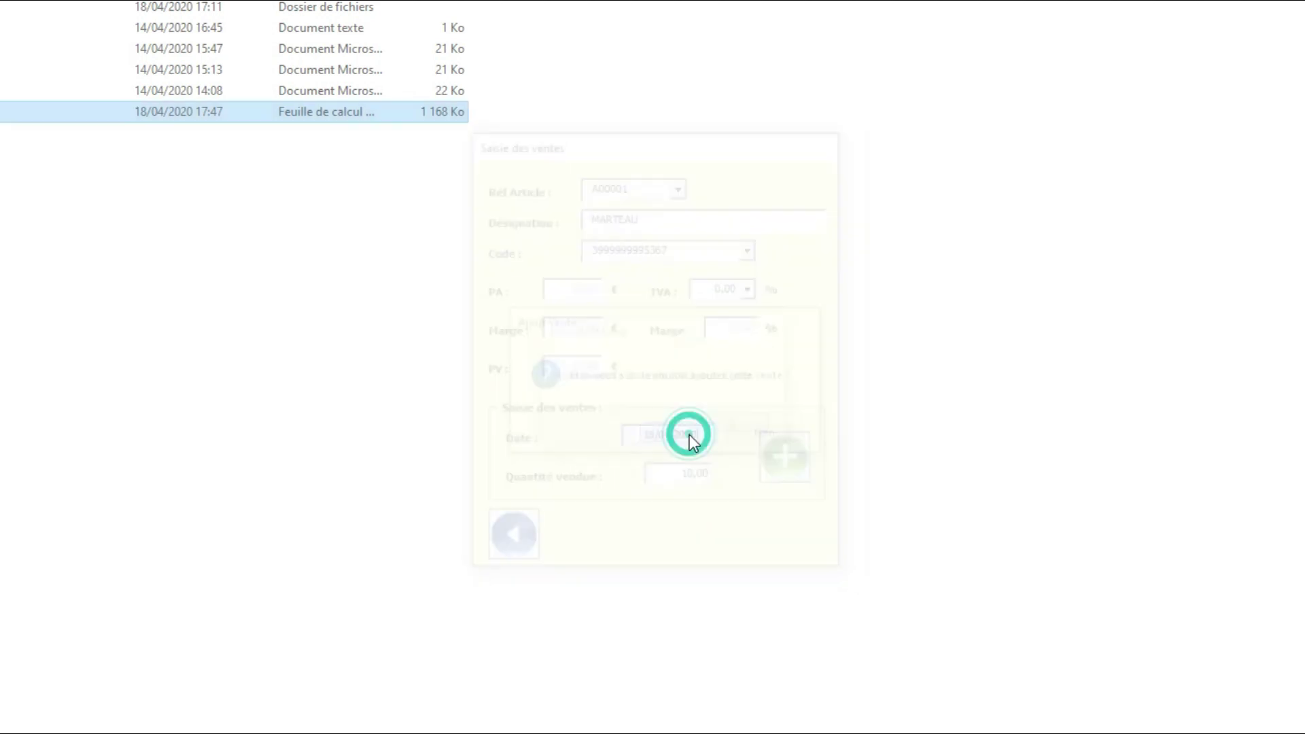
pyautogui.click(725, 439)
# Step: Record a sale of 5 CLE A MOLETTE (A00003)
pyautogui.click(680, 184)
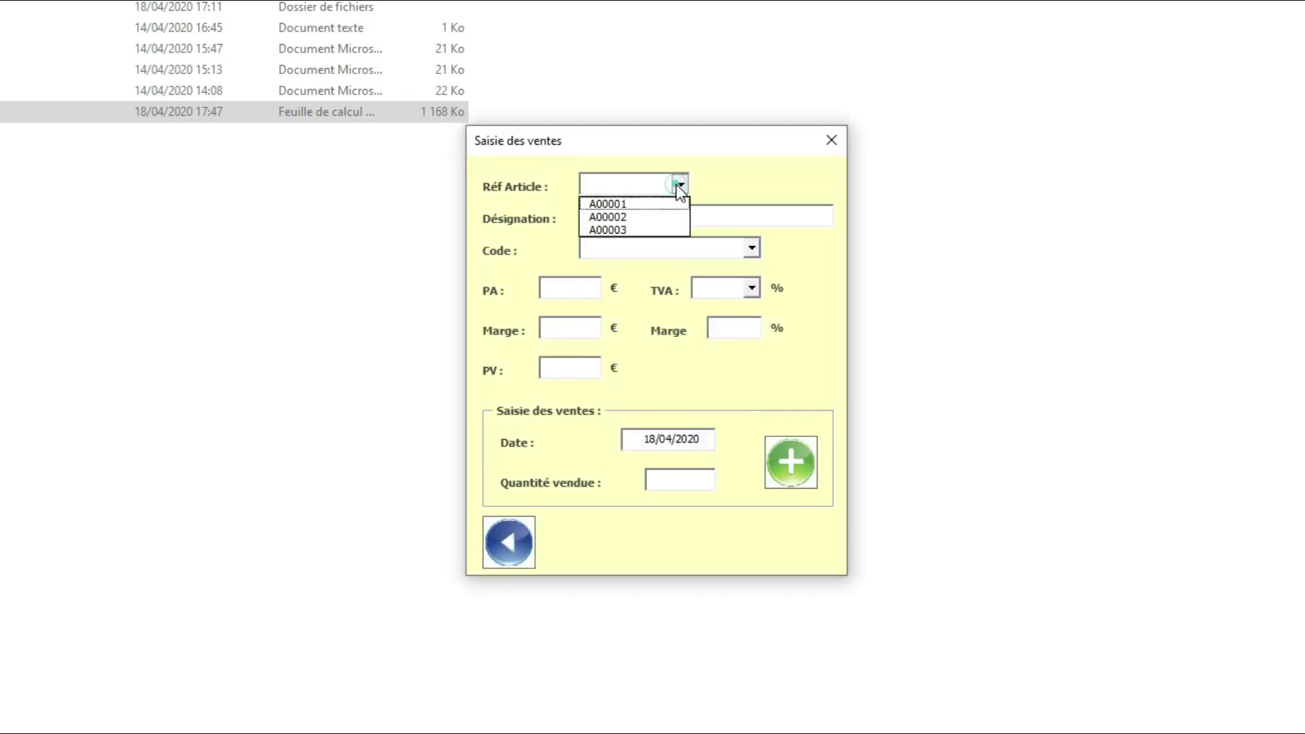
pyautogui.click(649, 229)
pyautogui.click(679, 479)
pyautogui.write('5')
pyautogui.press('Tab')
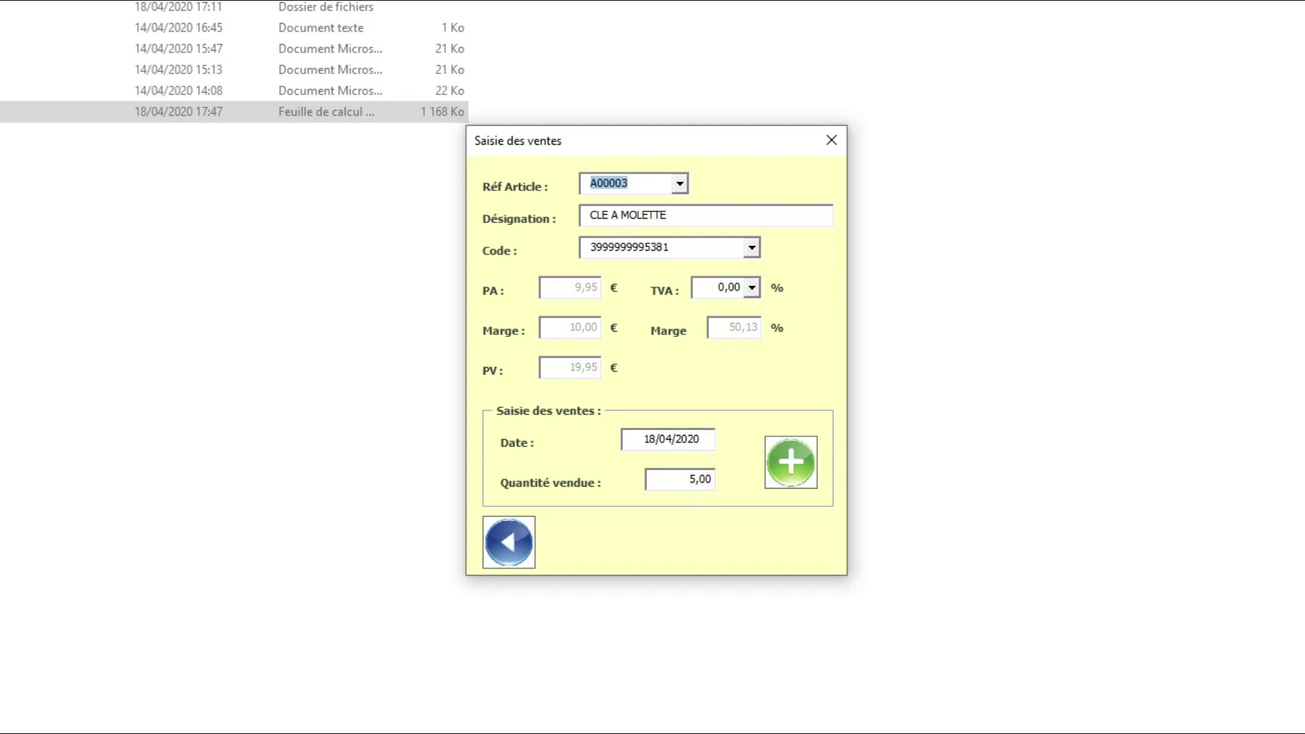
pyautogui.click(767, 479)
pyautogui.click(679, 439)
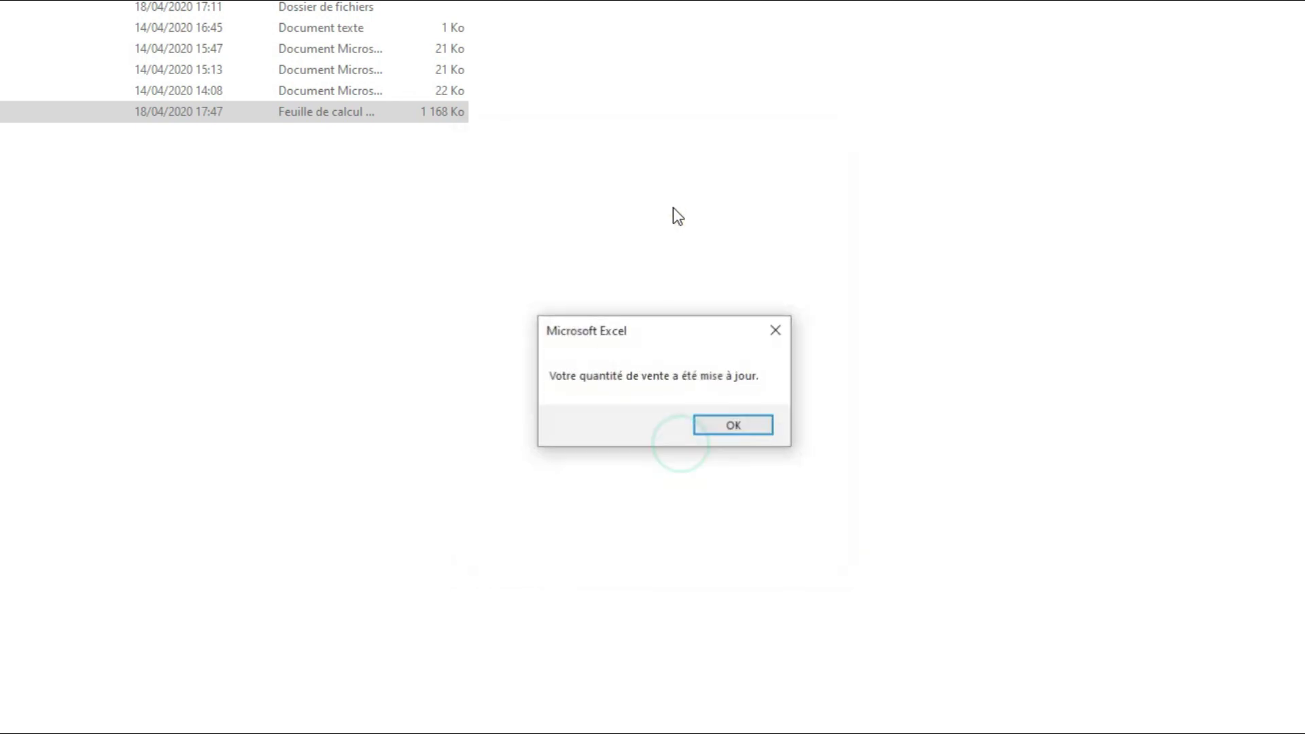
pyautogui.click(727, 422)
# Step: Record a sale of 6 TOURNEVIS (A00002)
pyautogui.click(679, 184)
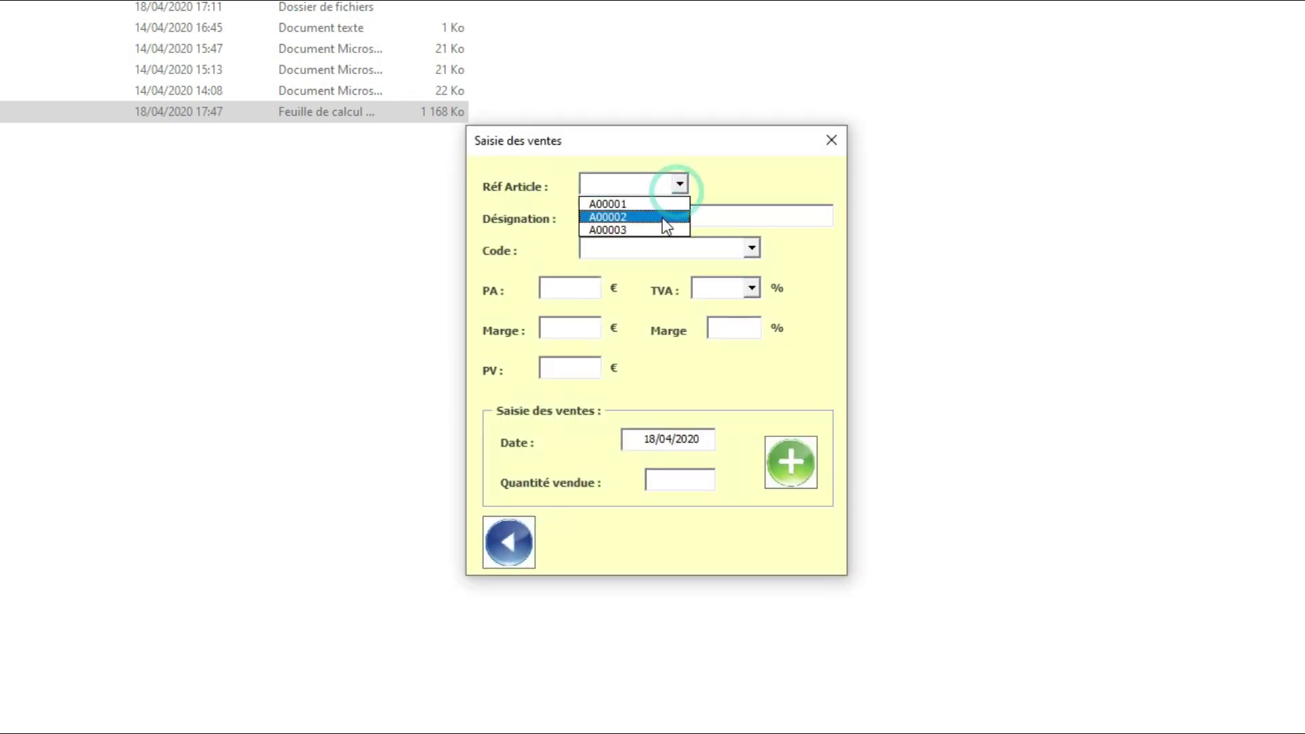
pyautogui.click(662, 216)
pyautogui.click(689, 479)
pyautogui.write('6')
pyautogui.press('Tab')
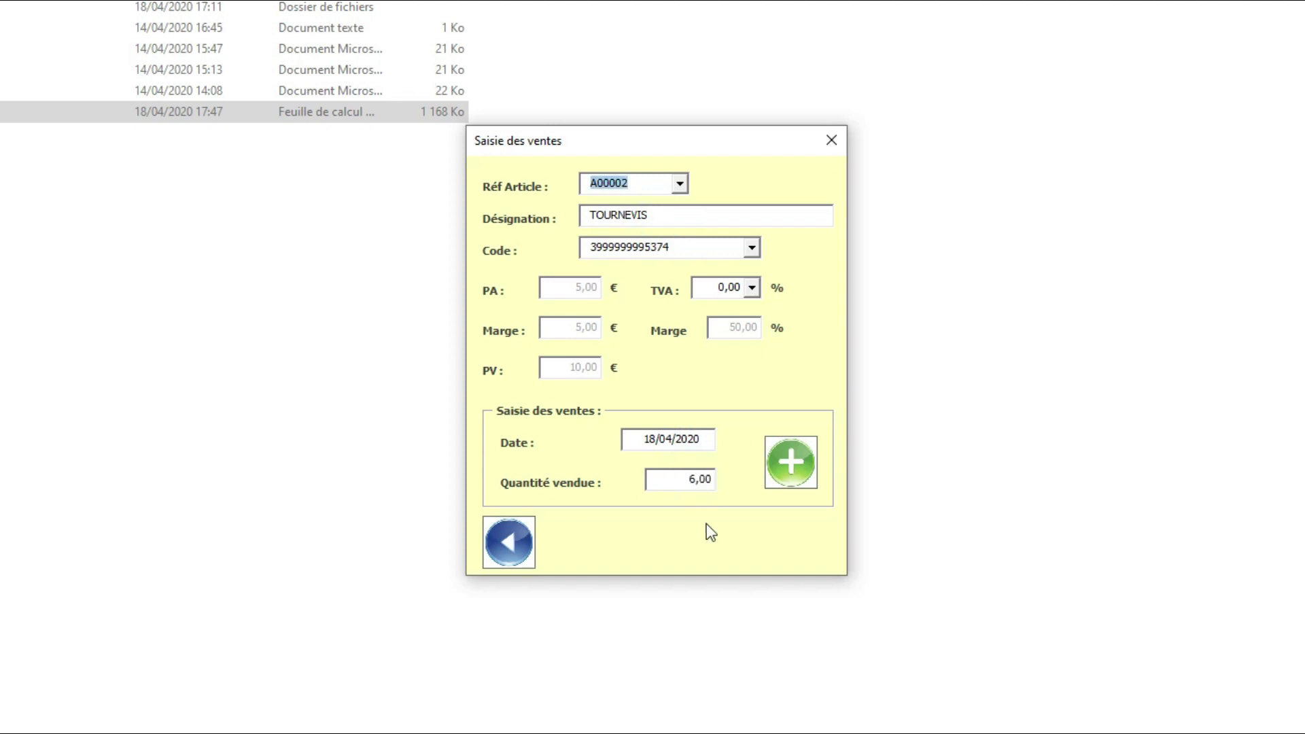
pyautogui.click(796, 467)
pyautogui.click(686, 433)
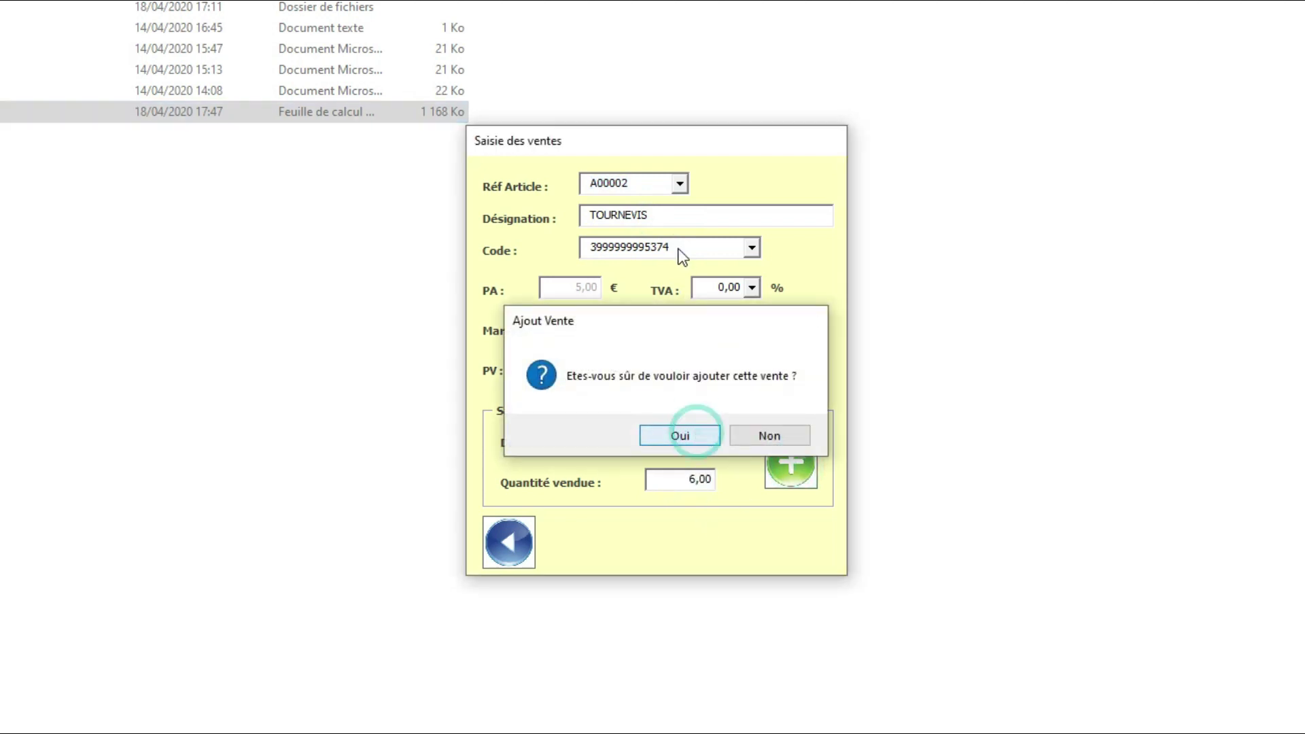
pyautogui.click(731, 425)
# Step: Prepare another TOURNEVIS (A00002) sale with a quantity of 5
pyautogui.click(651, 243)
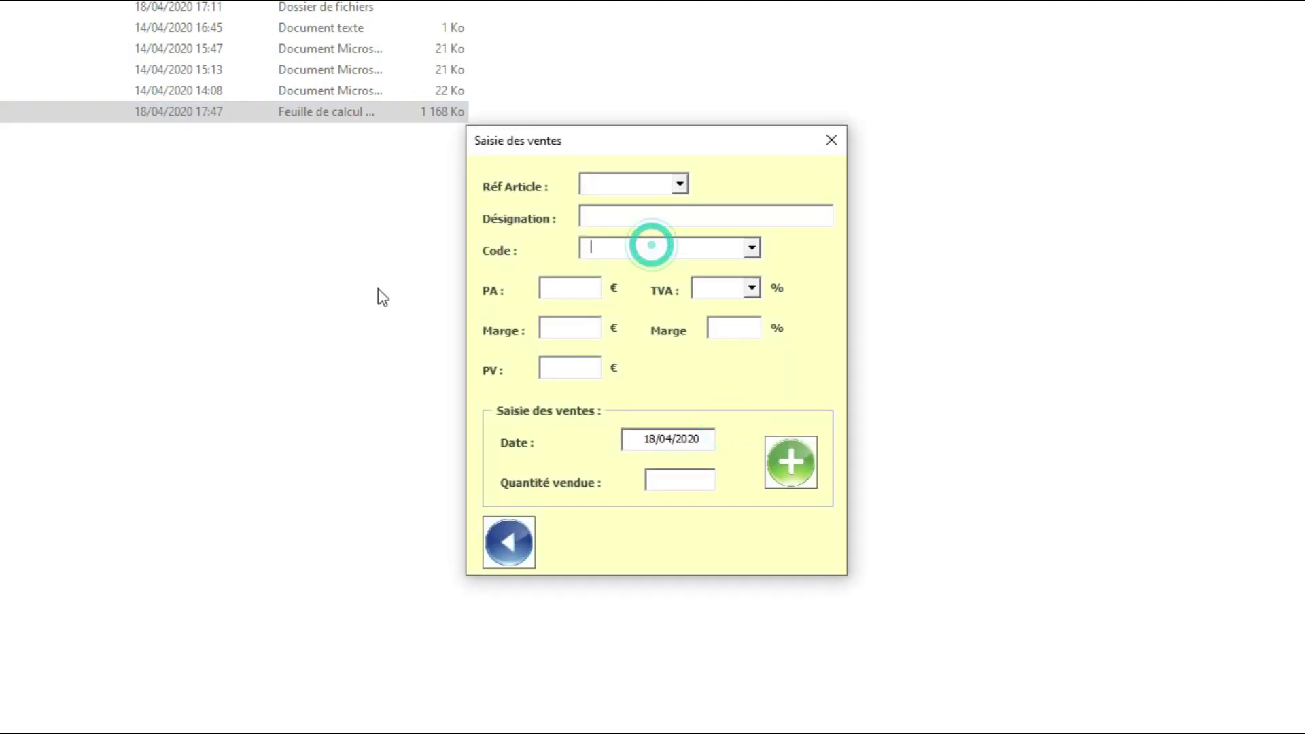
pyautogui.click(657, 250)
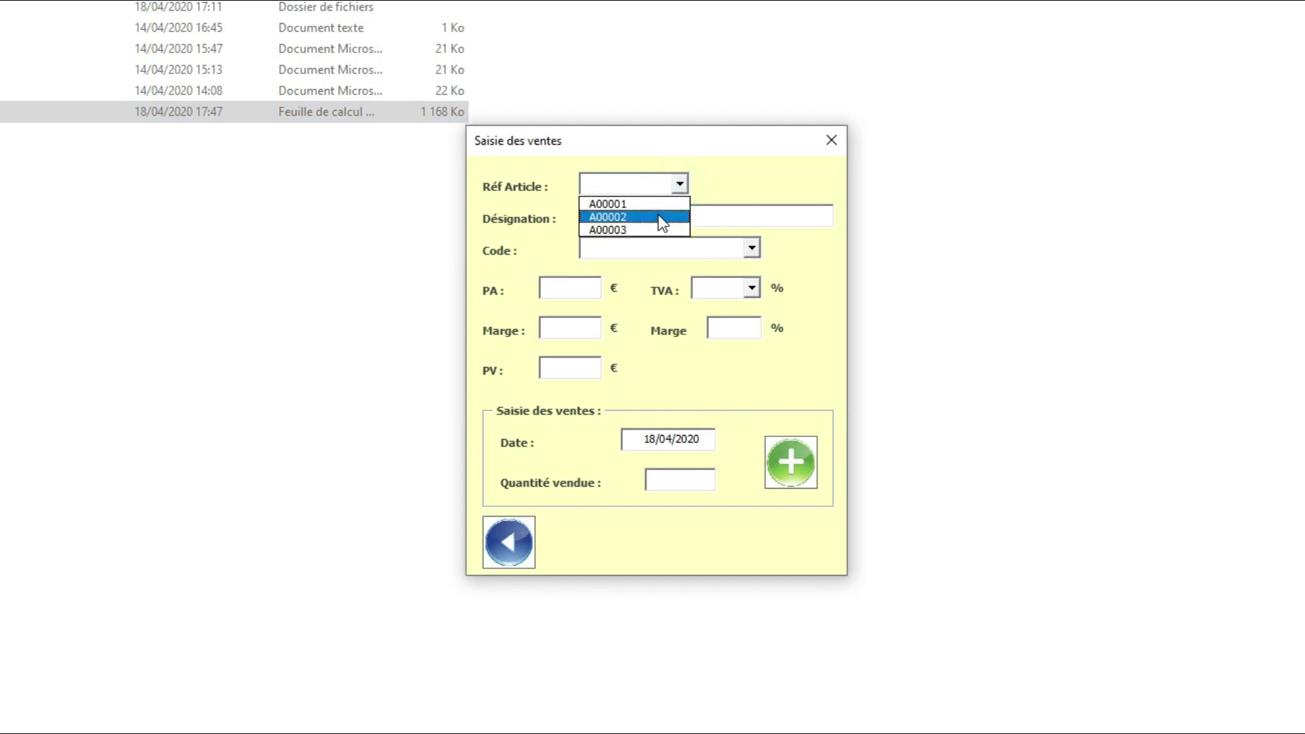
pyautogui.click(658, 216)
pyautogui.click(665, 491)
pyautogui.write('5')
pyautogui.press('Tab')
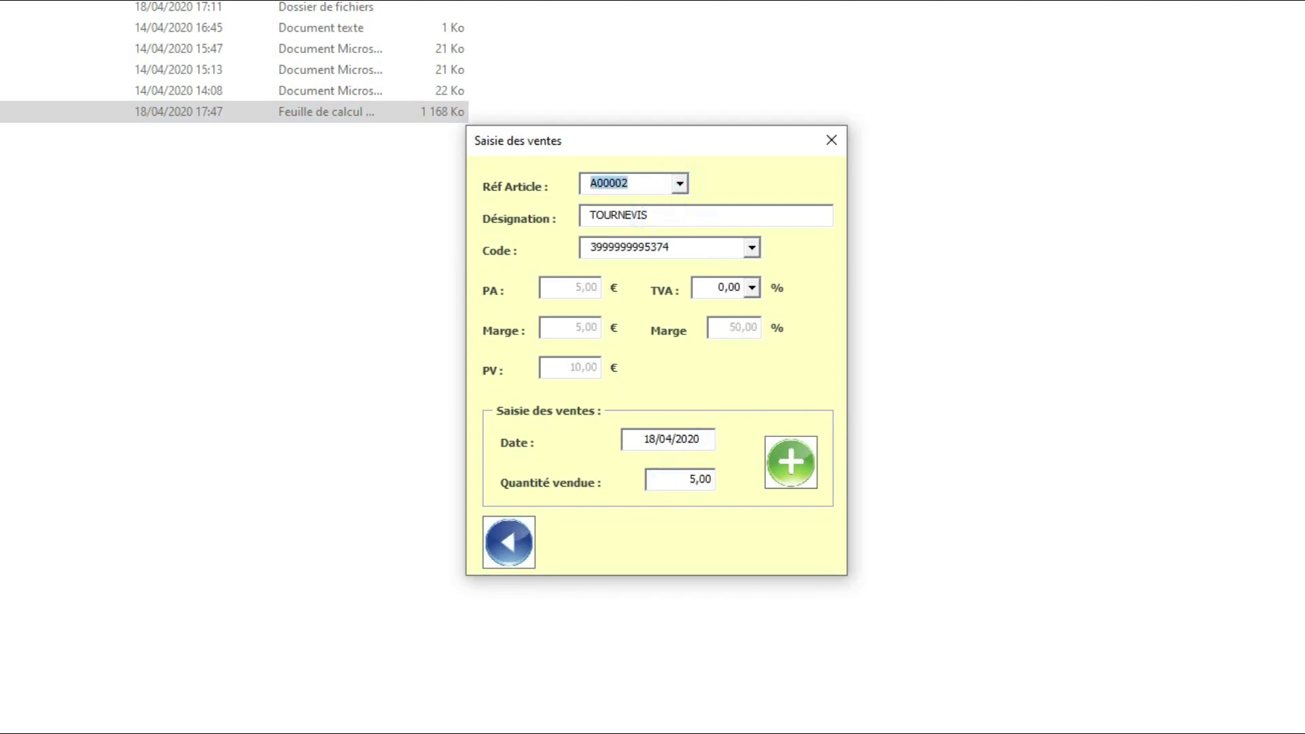
pyautogui.click(792, 469)
# Step: Replace the already-recorded TOURNEVIS quantity of 6 with 5 instead of adding them together
pyautogui.click(693, 432)
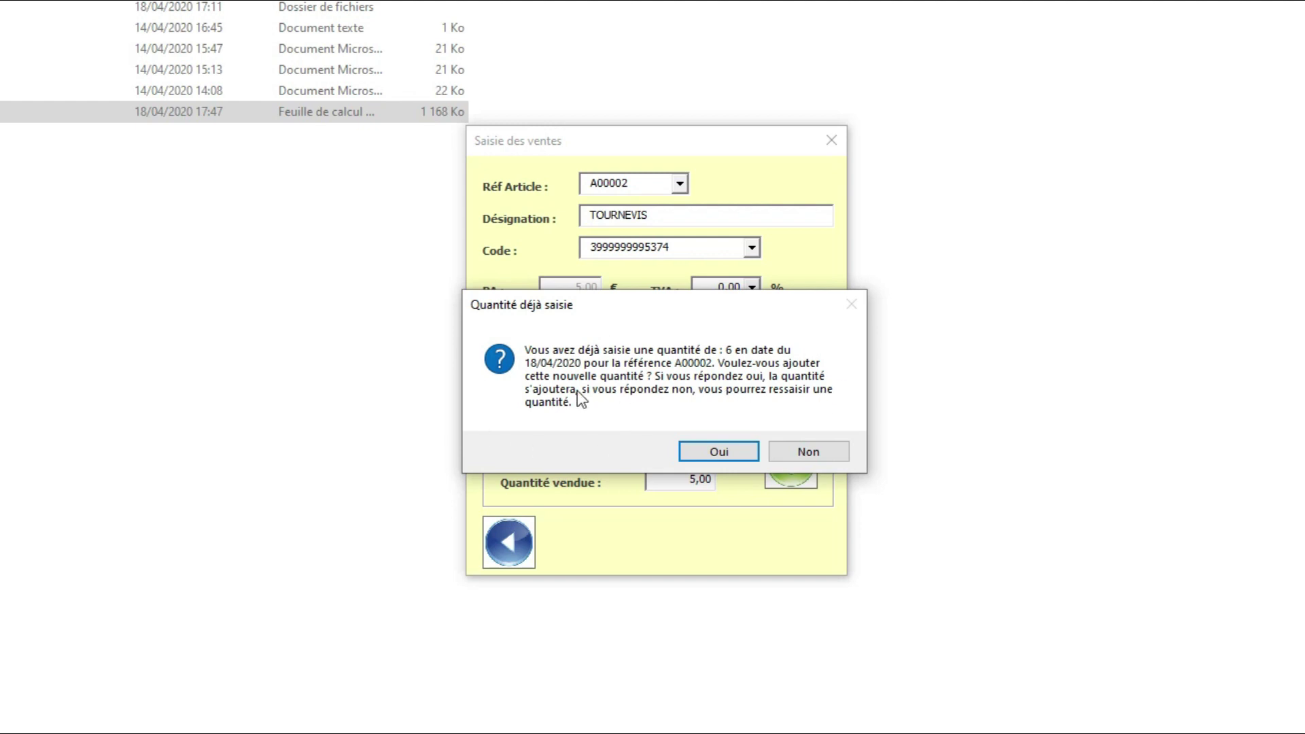
pyautogui.click(801, 456)
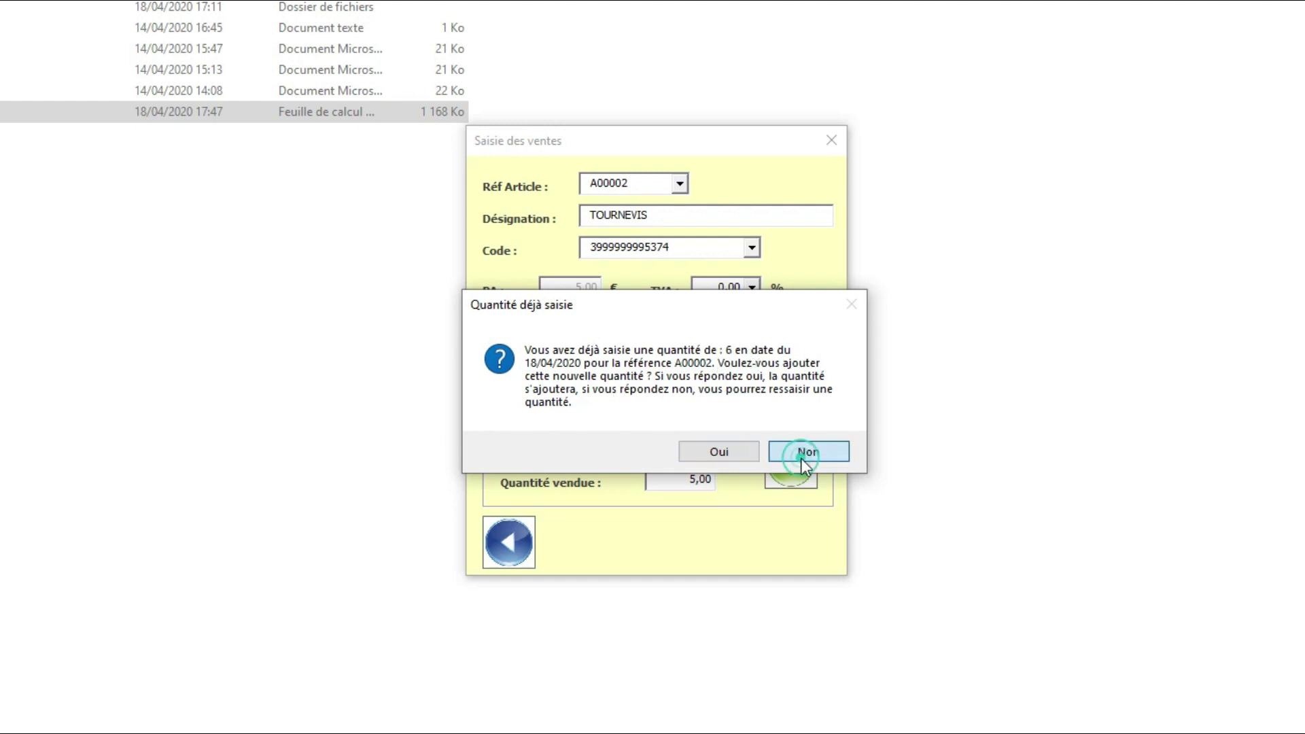
pyautogui.write('5')
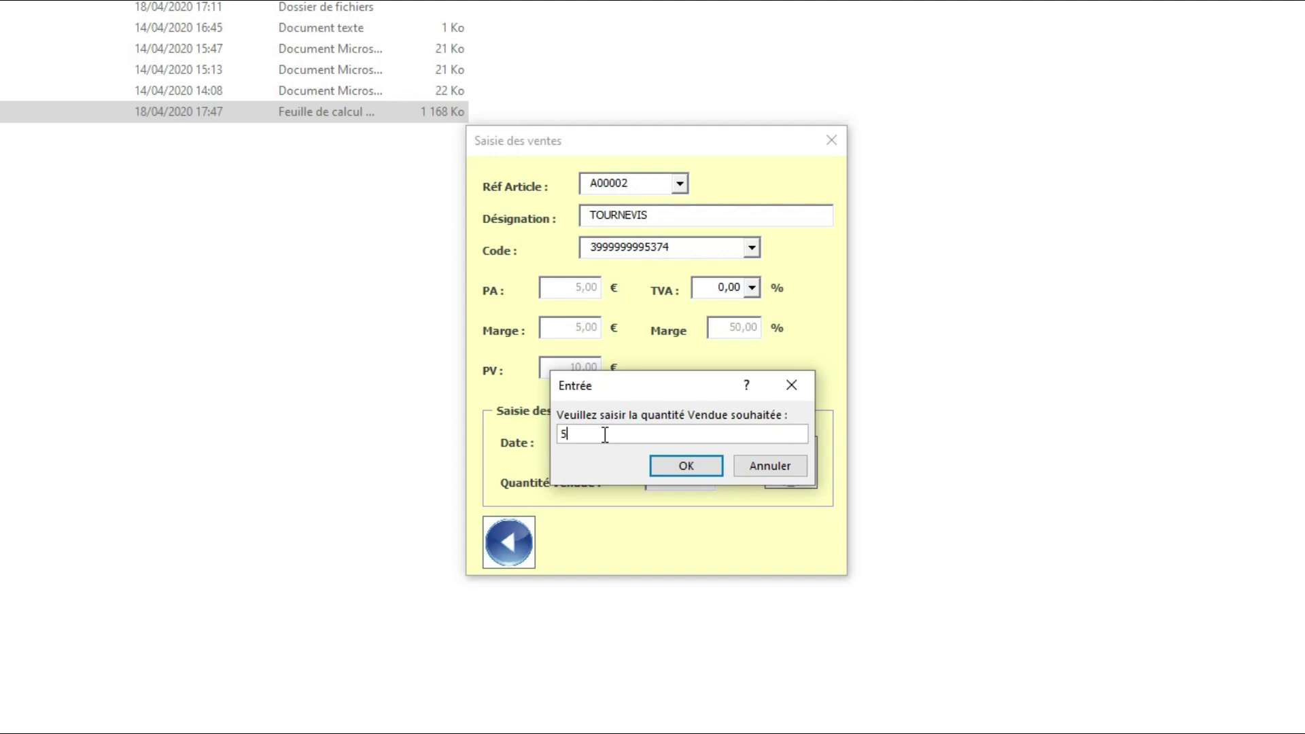
pyautogui.click(681, 463)
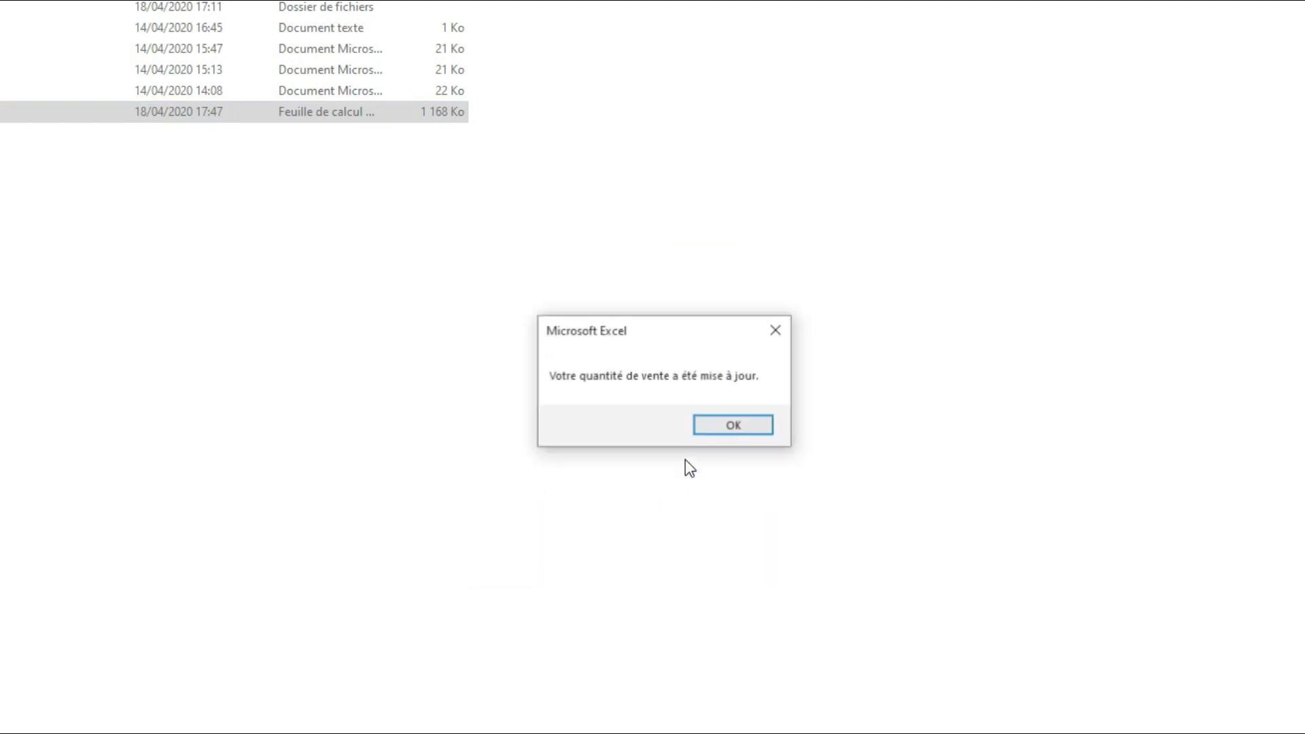
pyautogui.click(721, 426)
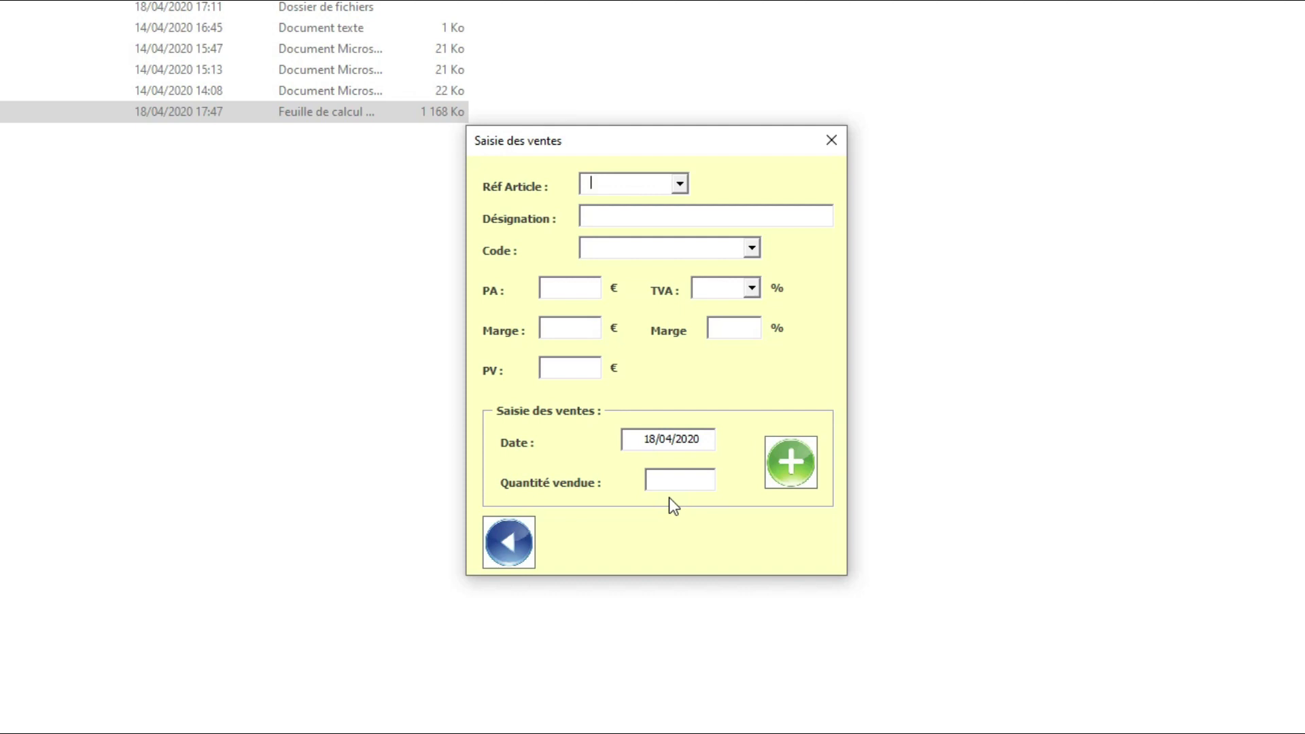
# Step: In FICHE ARTICLE, review stocks: MARTEAU -1, TOURNEVIS -90, CLE A MOLETTE 10, then return home
pyautogui.click(528, 551)
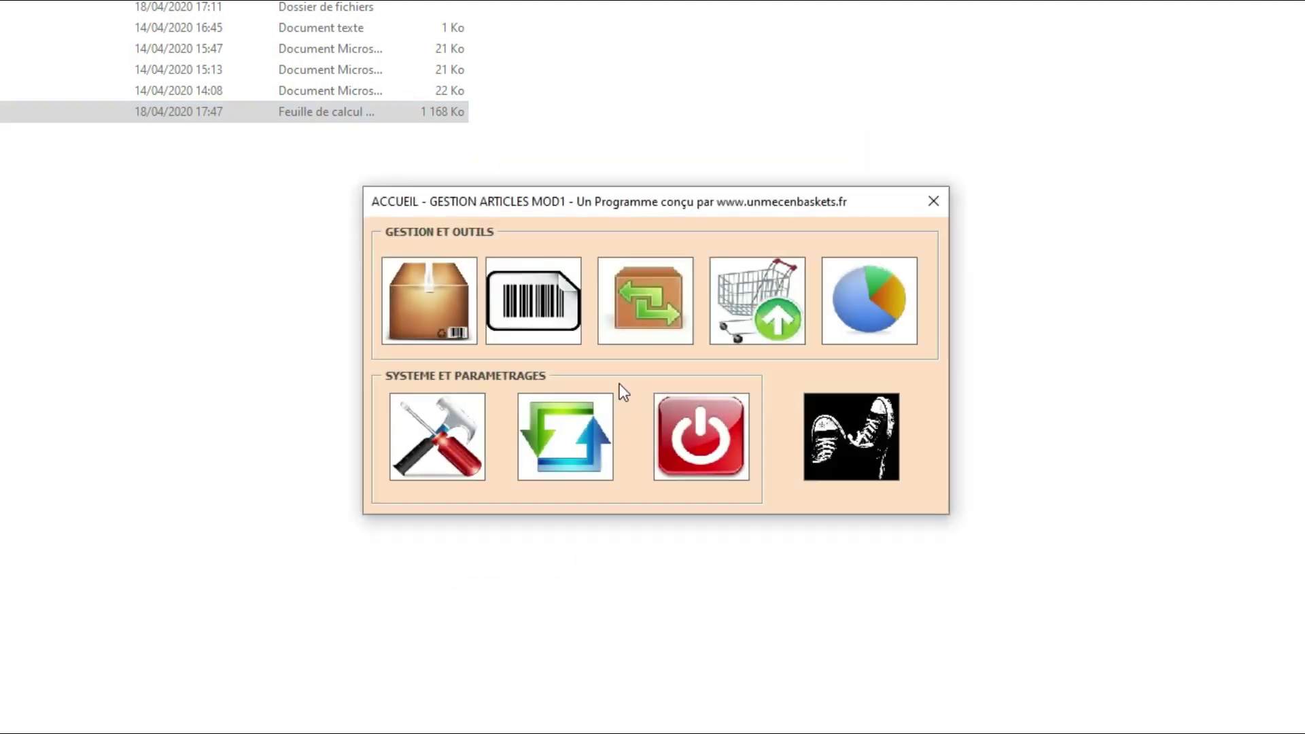
pyautogui.click(418, 303)
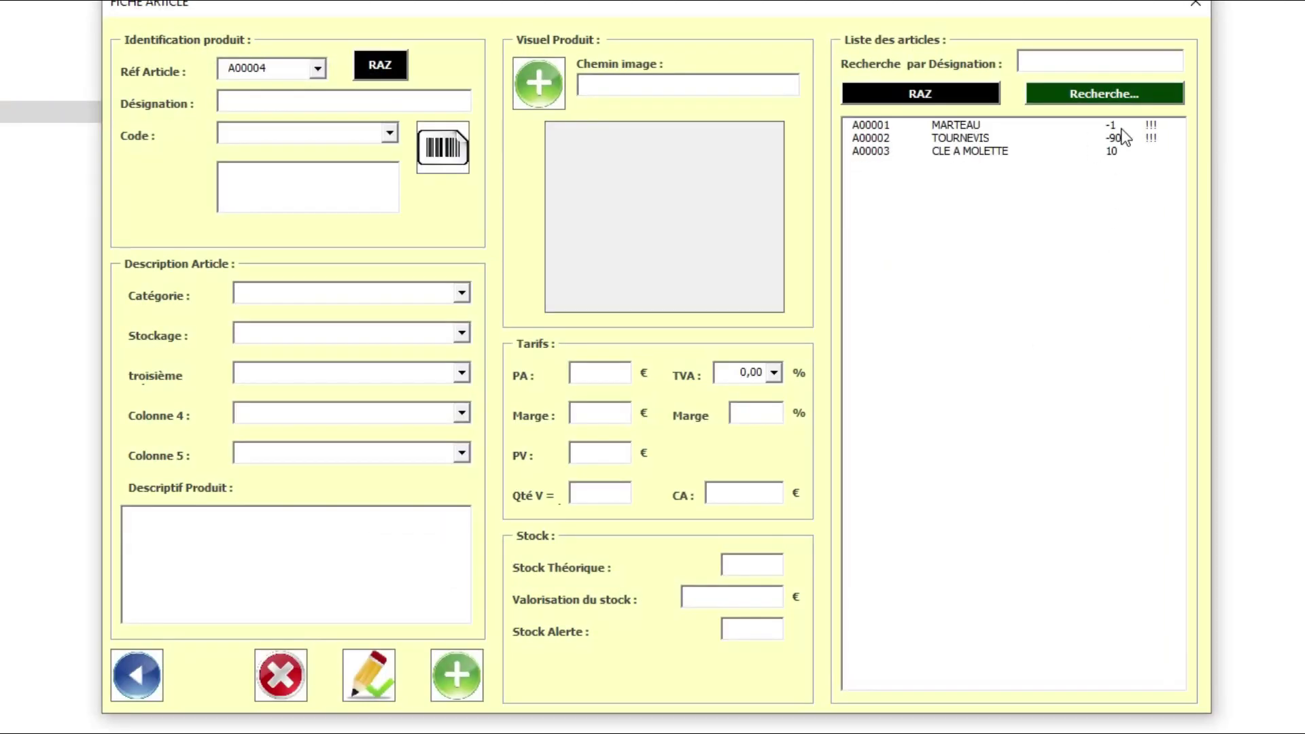
pyautogui.click(1116, 139)
pyautogui.click(994, 150)
pyautogui.click(981, 128)
pyautogui.click(978, 138)
pyautogui.click(979, 149)
pyautogui.click(973, 137)
pyautogui.click(972, 124)
pyautogui.click(979, 137)
pyautogui.click(986, 152)
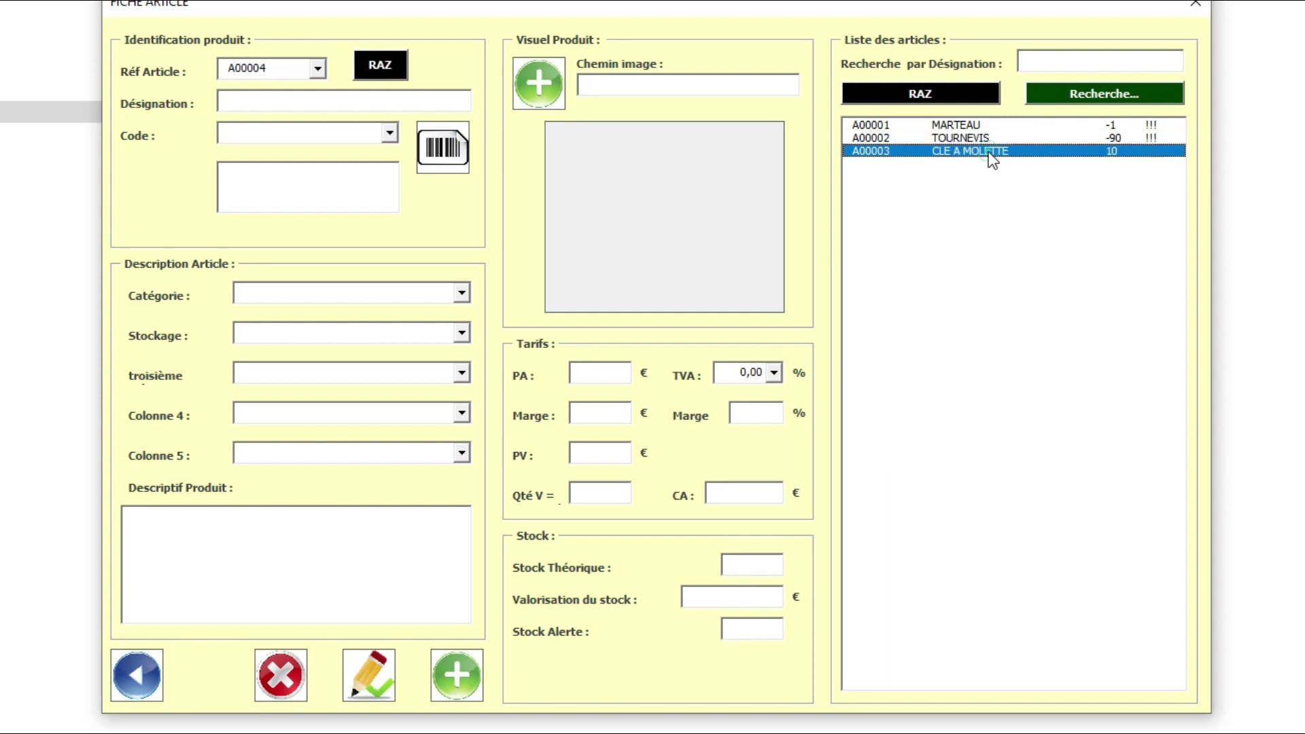
pyautogui.click(964, 126)
pyautogui.click(125, 693)
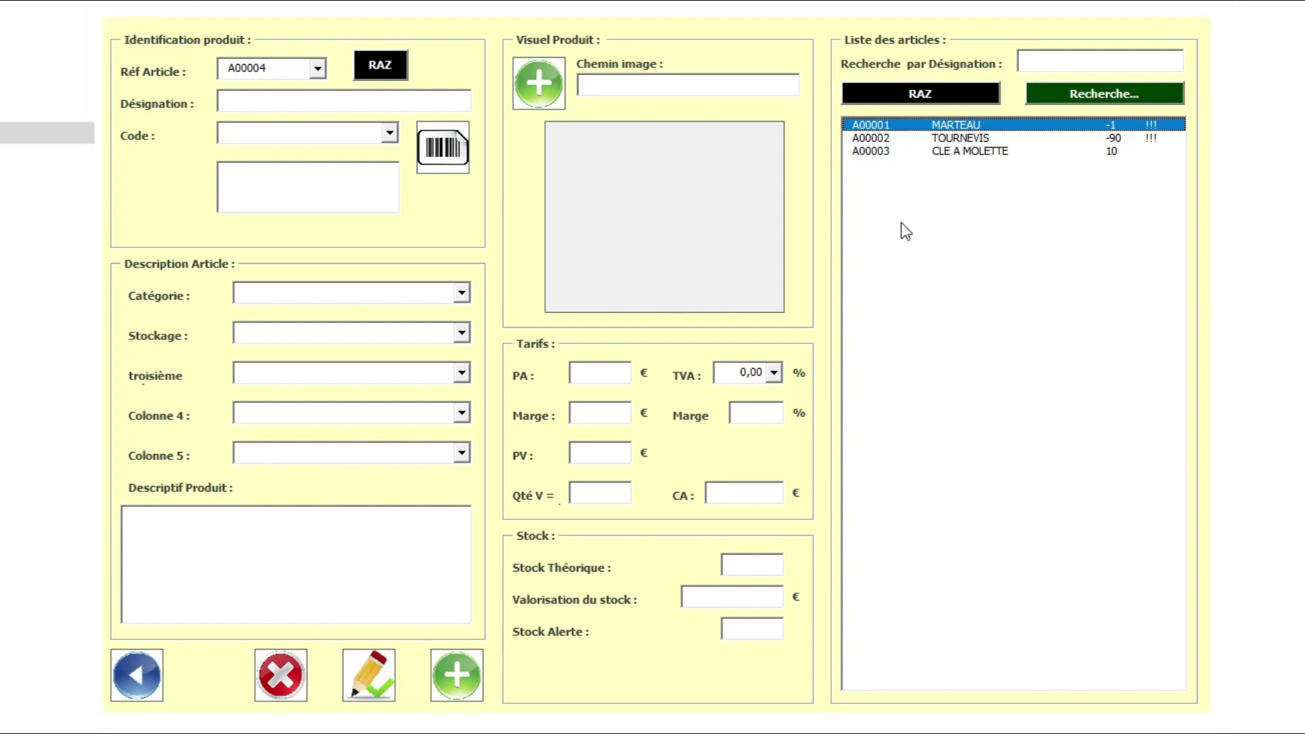
# Step: Open the monthly sales statistics and switch Année Sélectionnée to 2021, then back to 2020
pyautogui.click(876, 294)
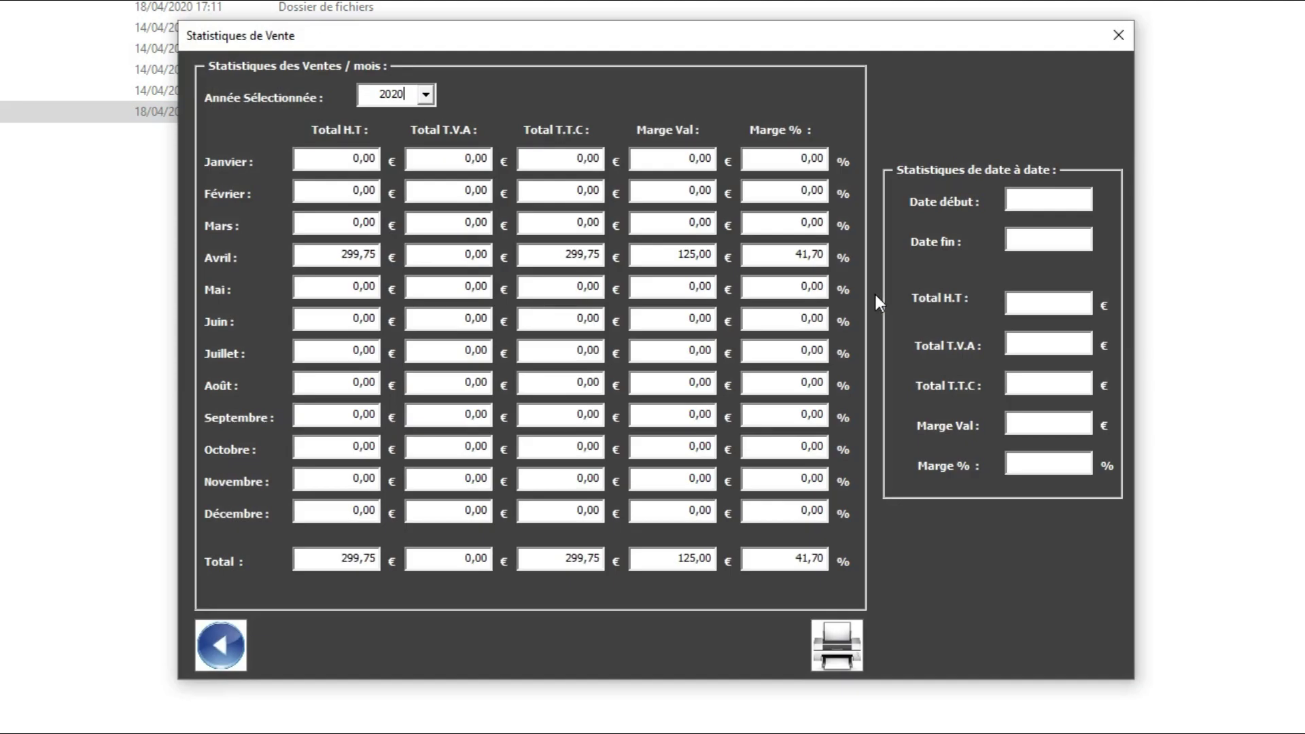
pyautogui.click(425, 95)
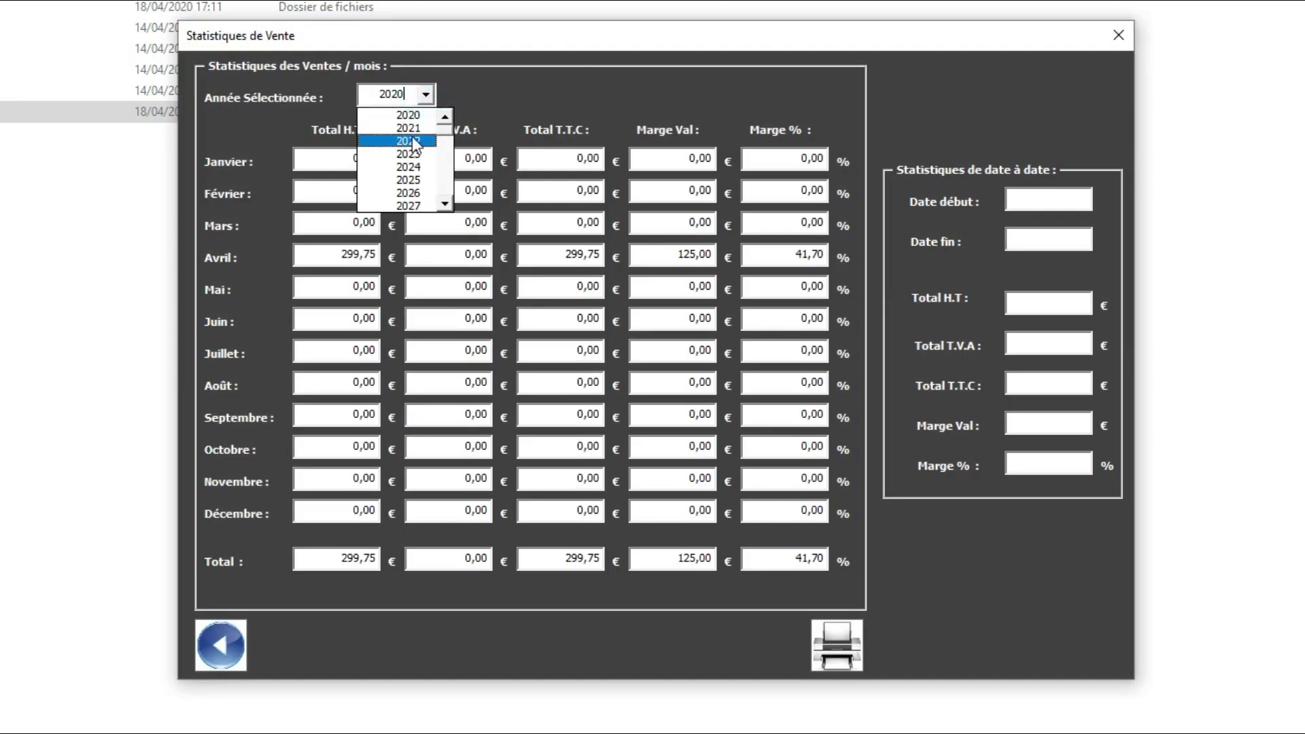
pyautogui.click(412, 132)
pyautogui.click(427, 104)
pyautogui.scroll(1, 427, 136)
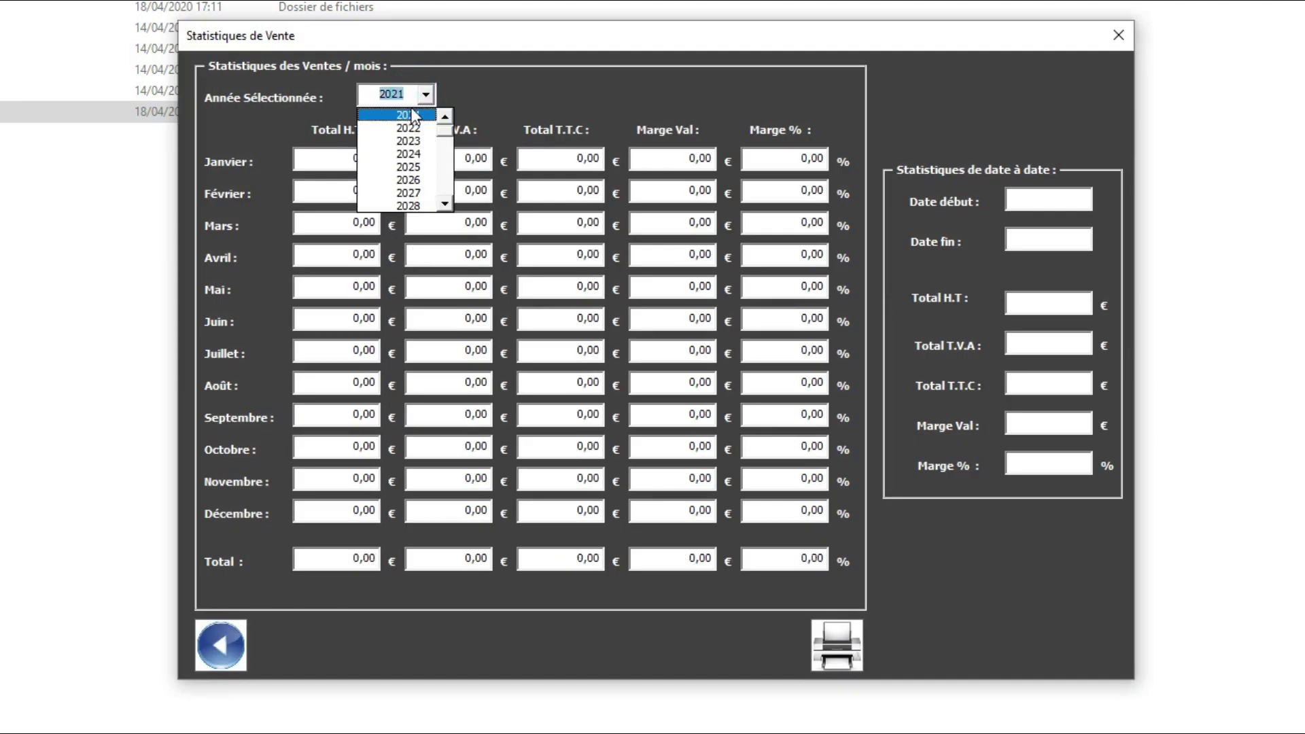
pyautogui.click(426, 113)
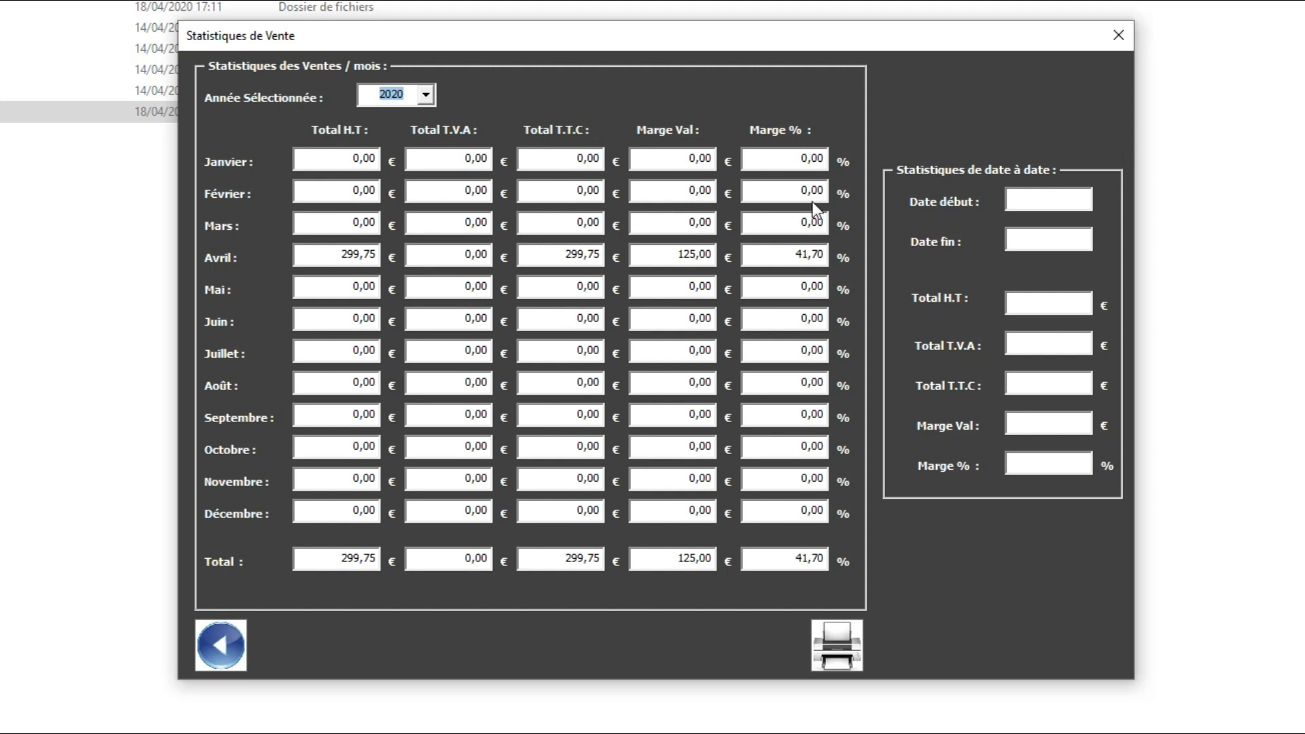
# Step: Set the period to 01/04/2020–30/04/2020, showing 299,75 € HT and a 41,70 % margin
pyautogui.click(1019, 203)
pyautogui.write('01/04/2020')
pyautogui.write('31/')
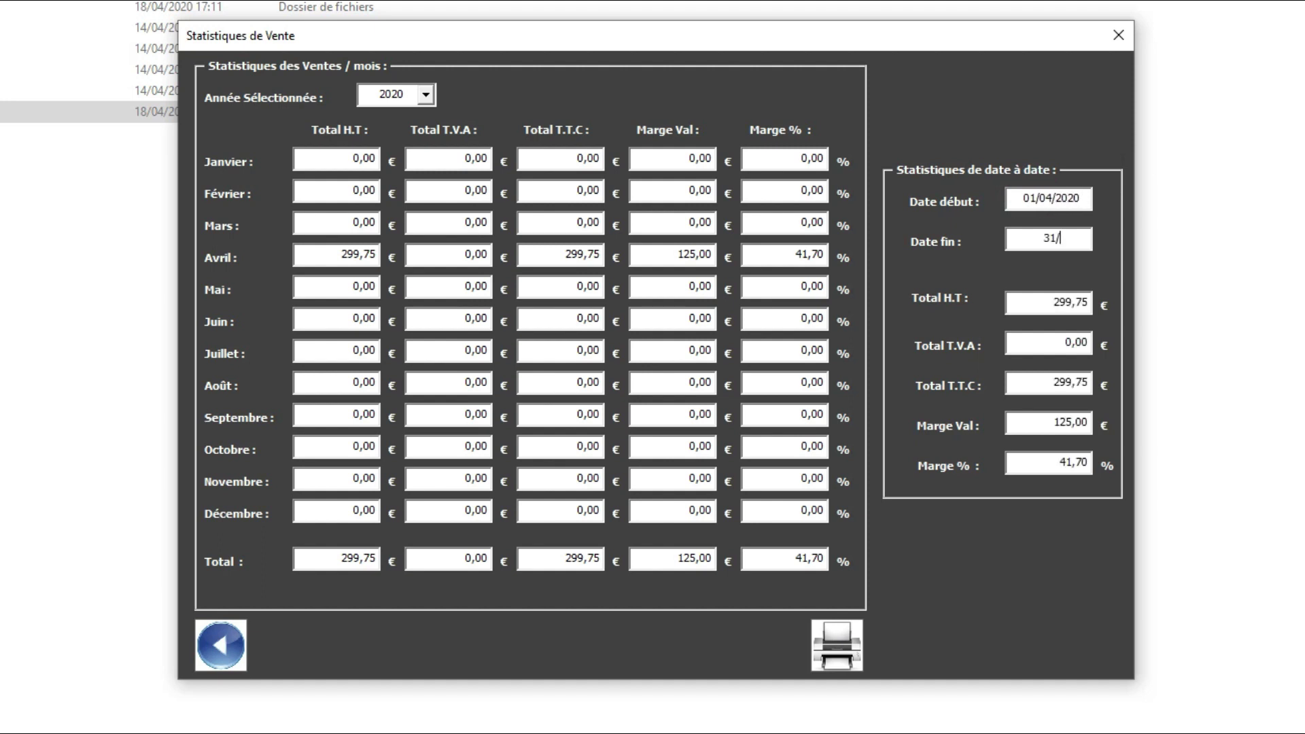
pyautogui.press('BackSpace')
pyautogui.press('BackSpace')
pyautogui.write('0/04/2020')
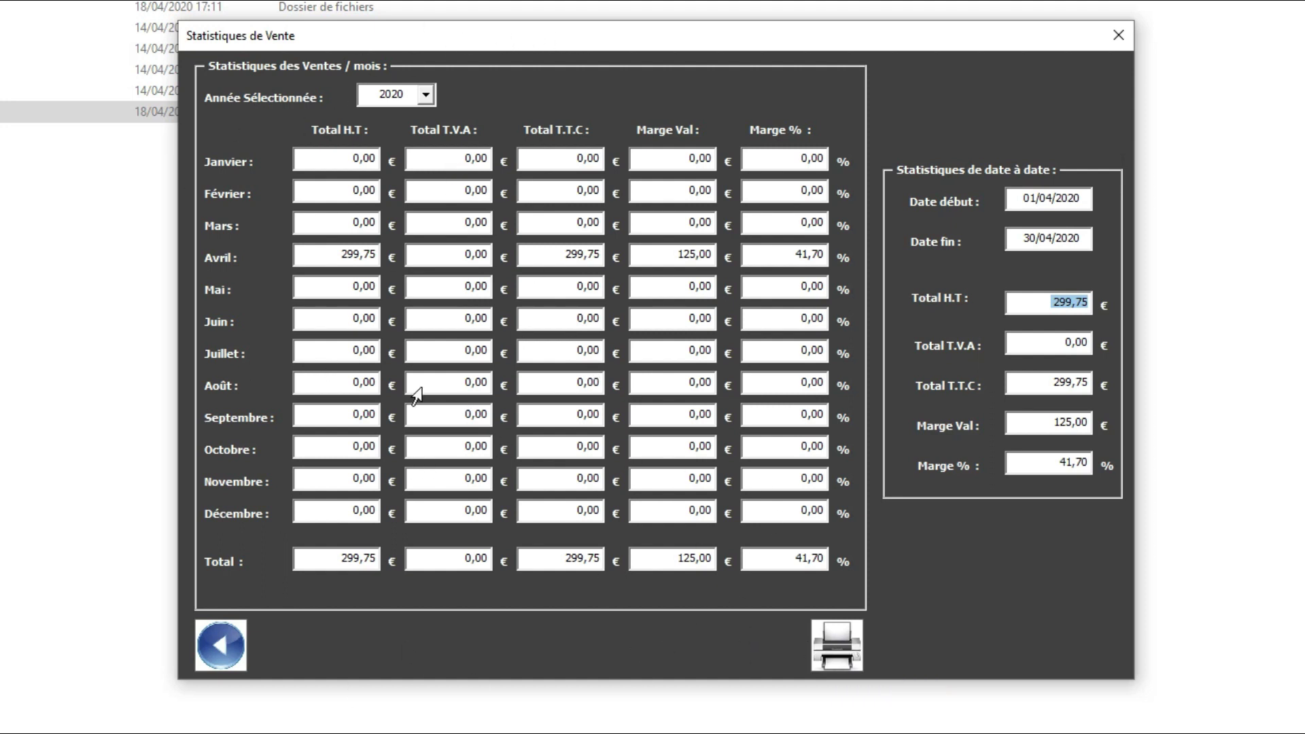
# Step: Leave Statistiques de Vente via the blue back arrow to reach the ACCUEIL form
pyautogui.click(235, 652)
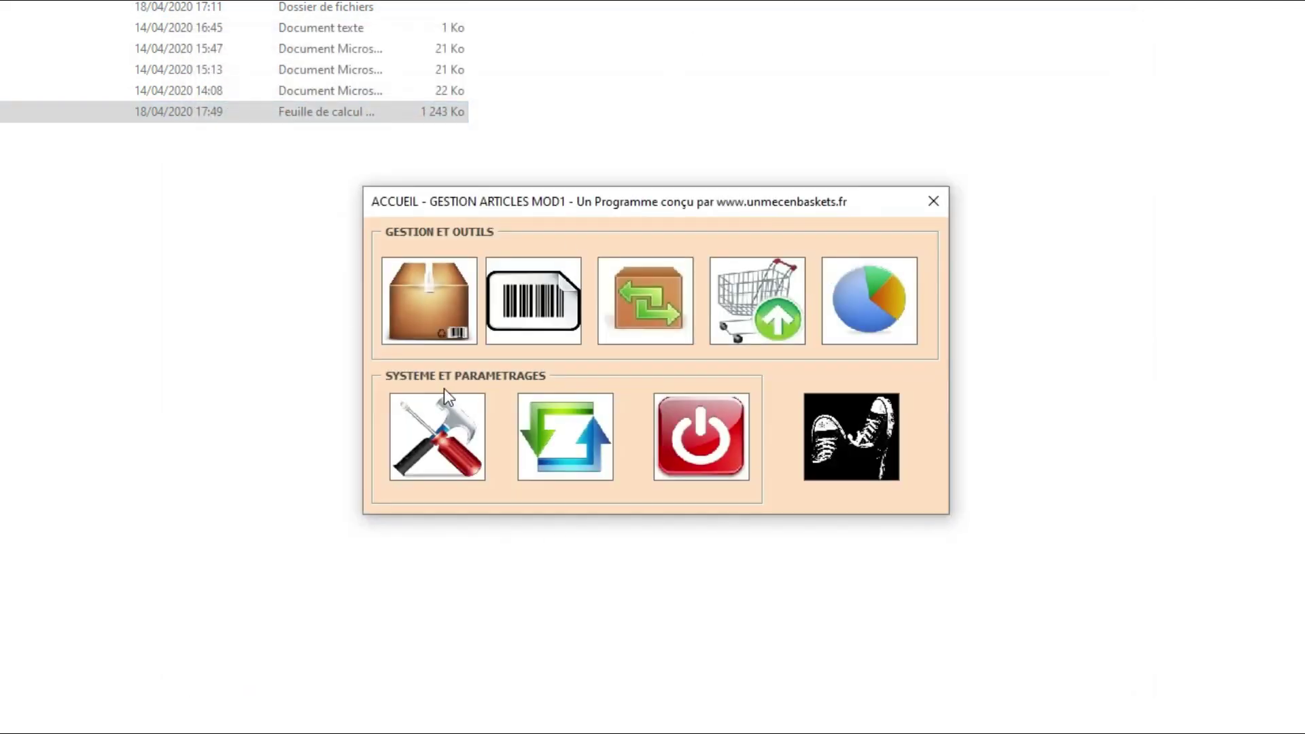